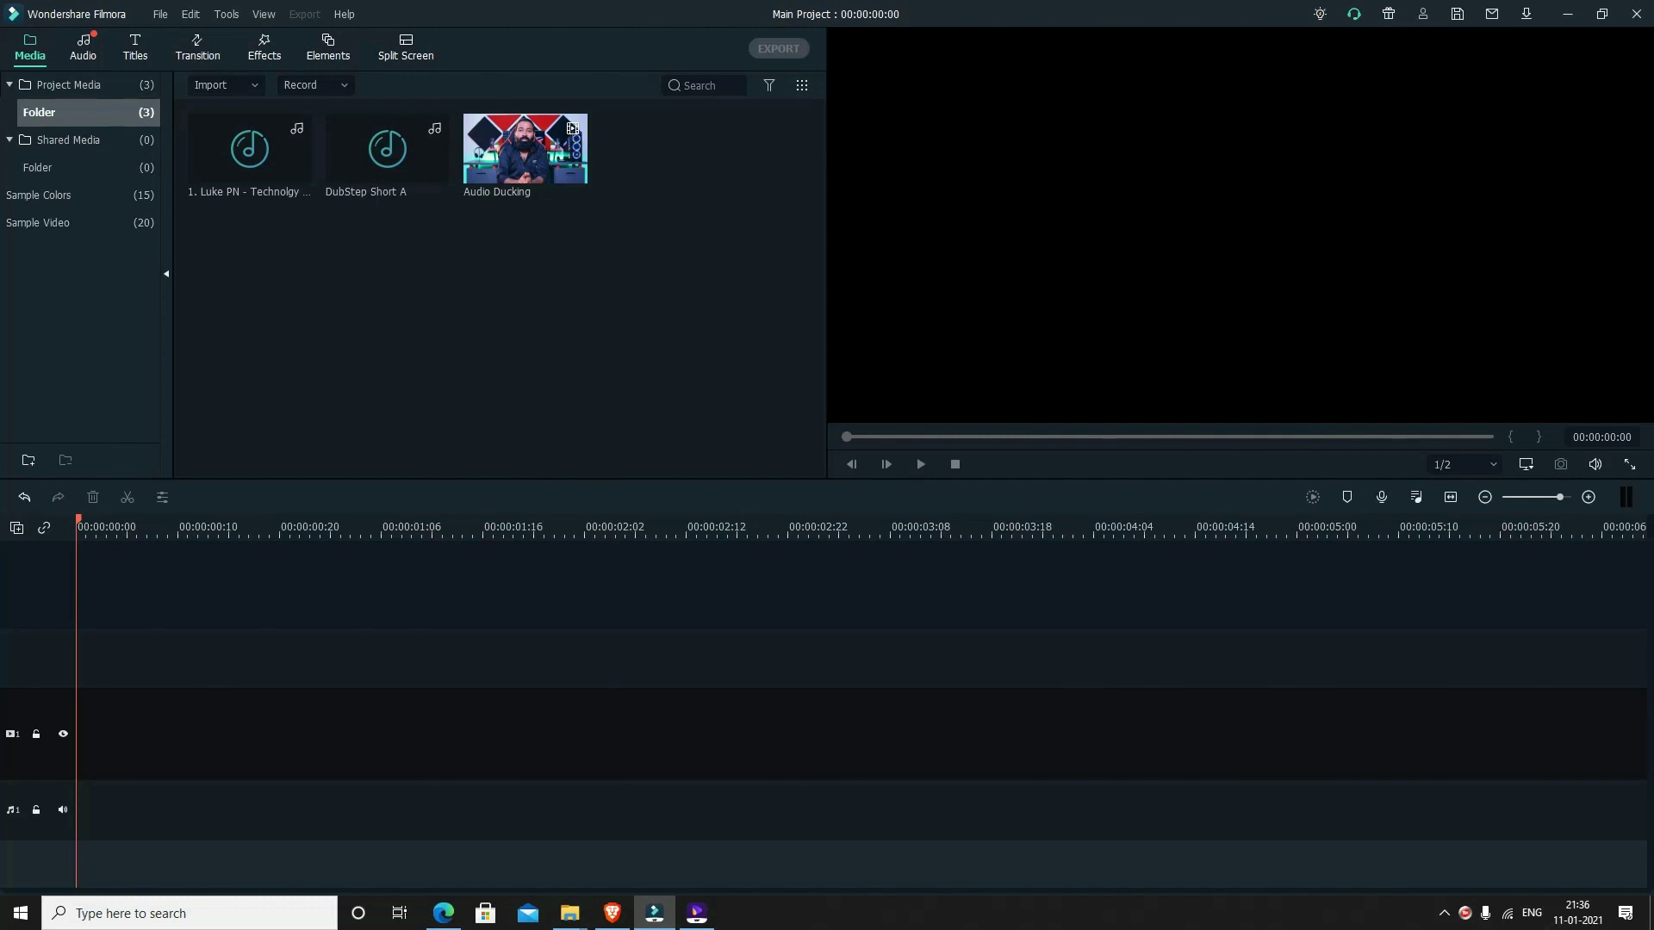
Place the Audio Ducking video and the DubStep Short A music at the start of the timeline and preview them together.
{"action": "left_click_drag", "start_coordinate": [684, 138], "coordinate": [80, 734]}
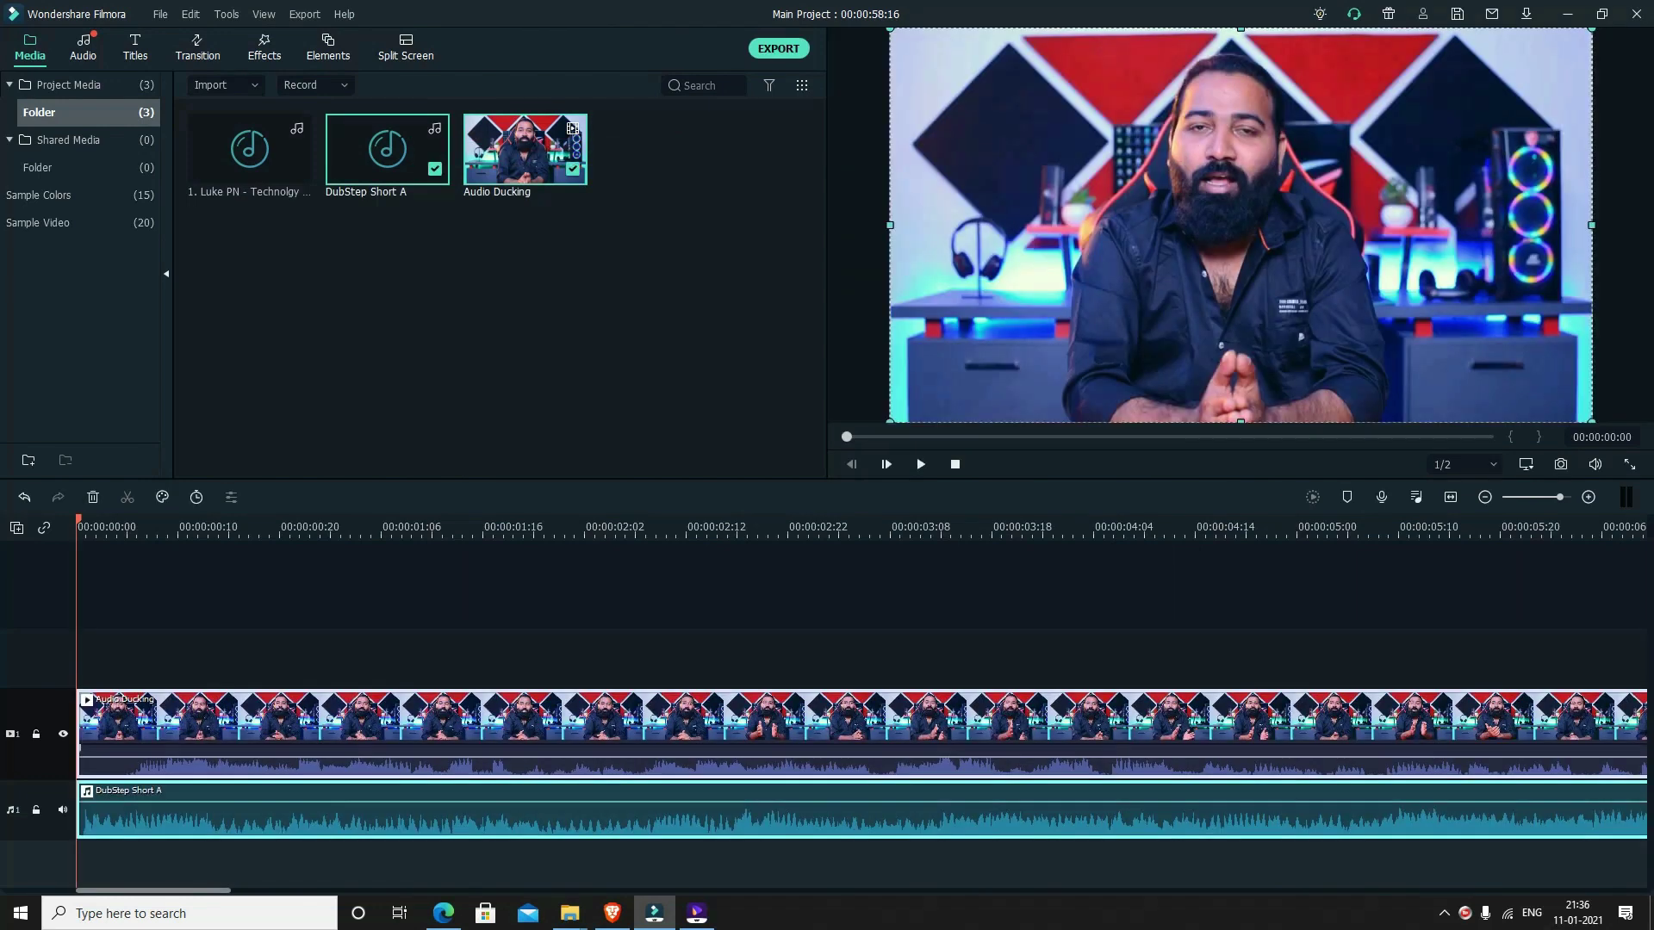
{"action": "key", "text": "space"}
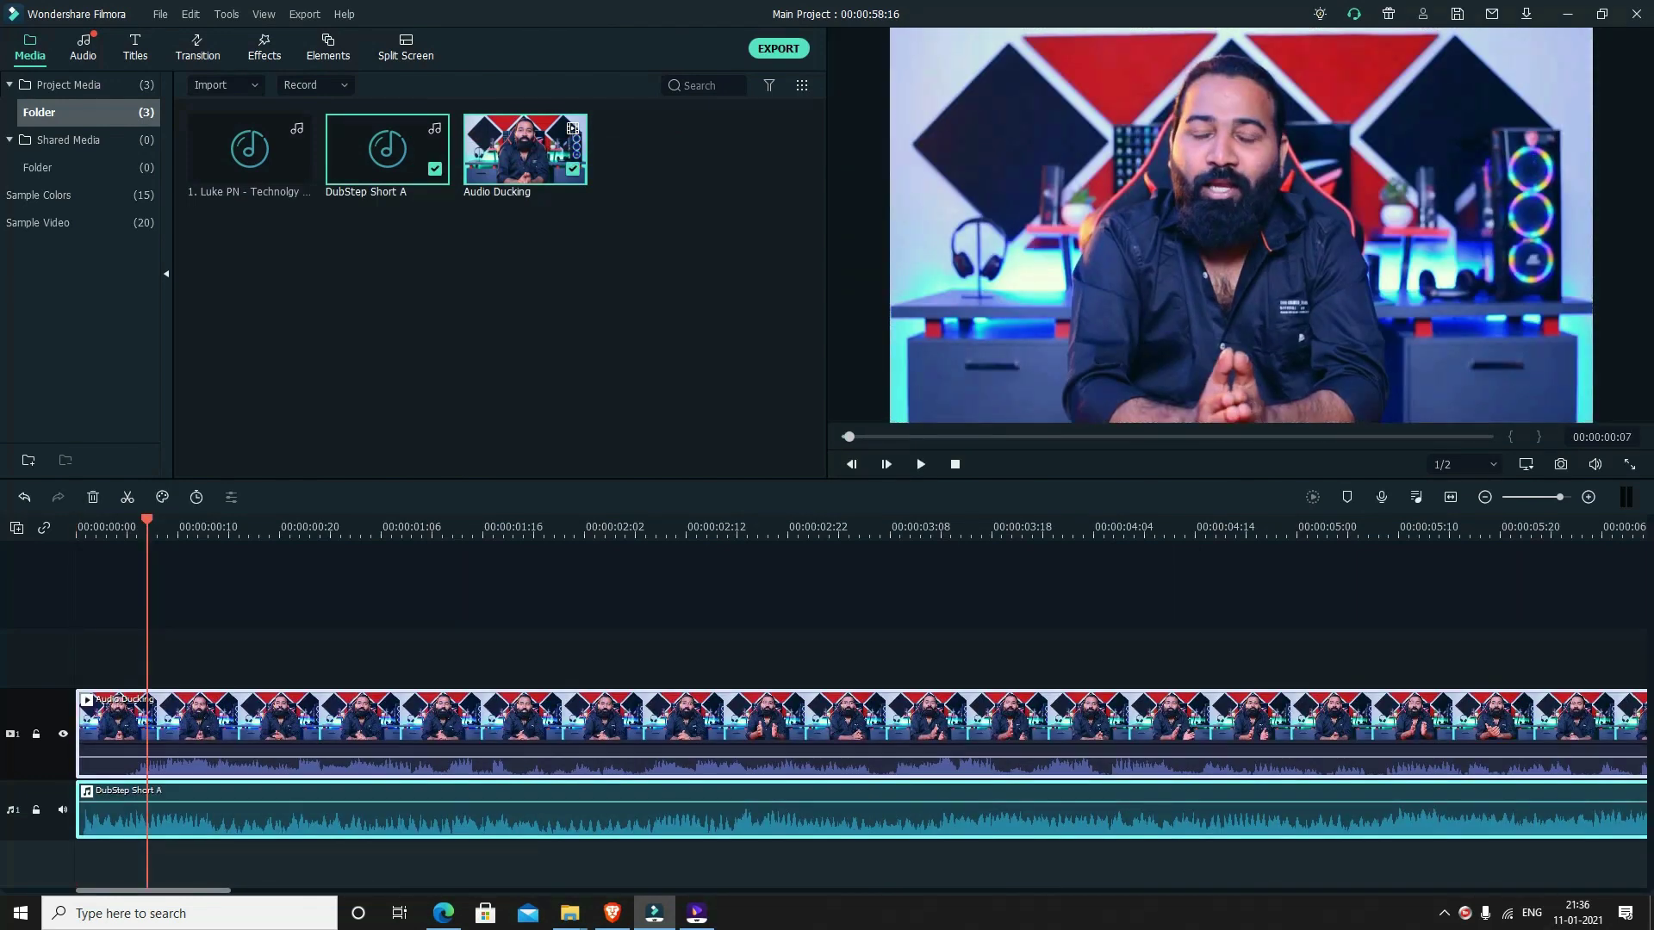
{"action": "key", "text": "ctrl+/"}
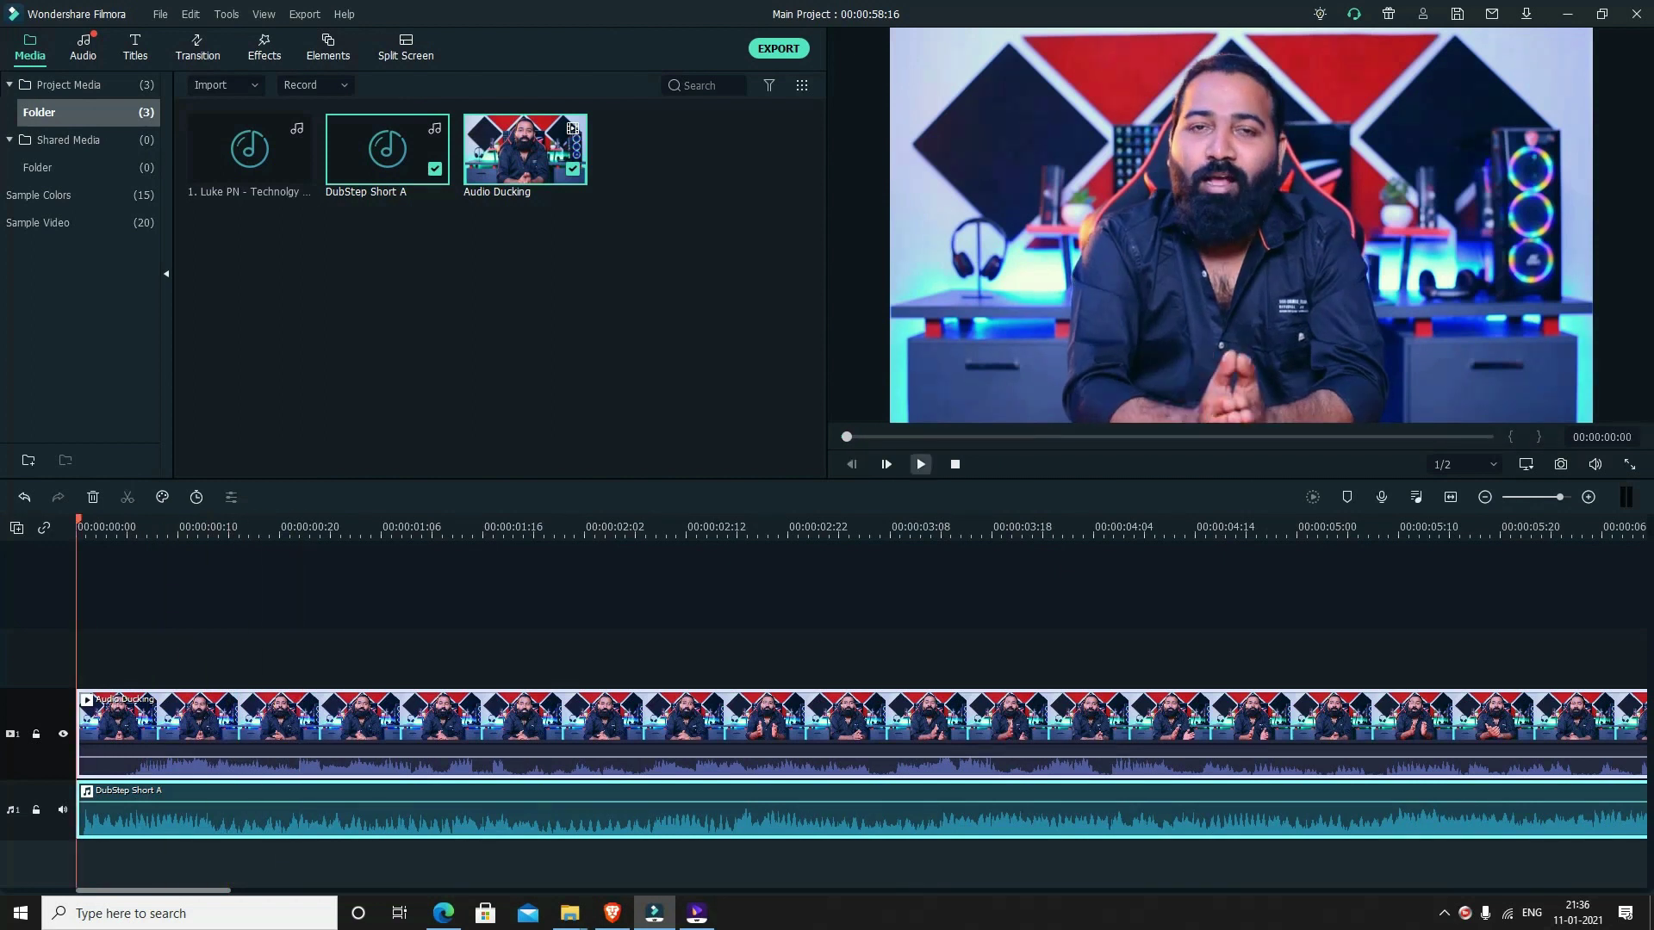
{"action": "key", "text": "space"}
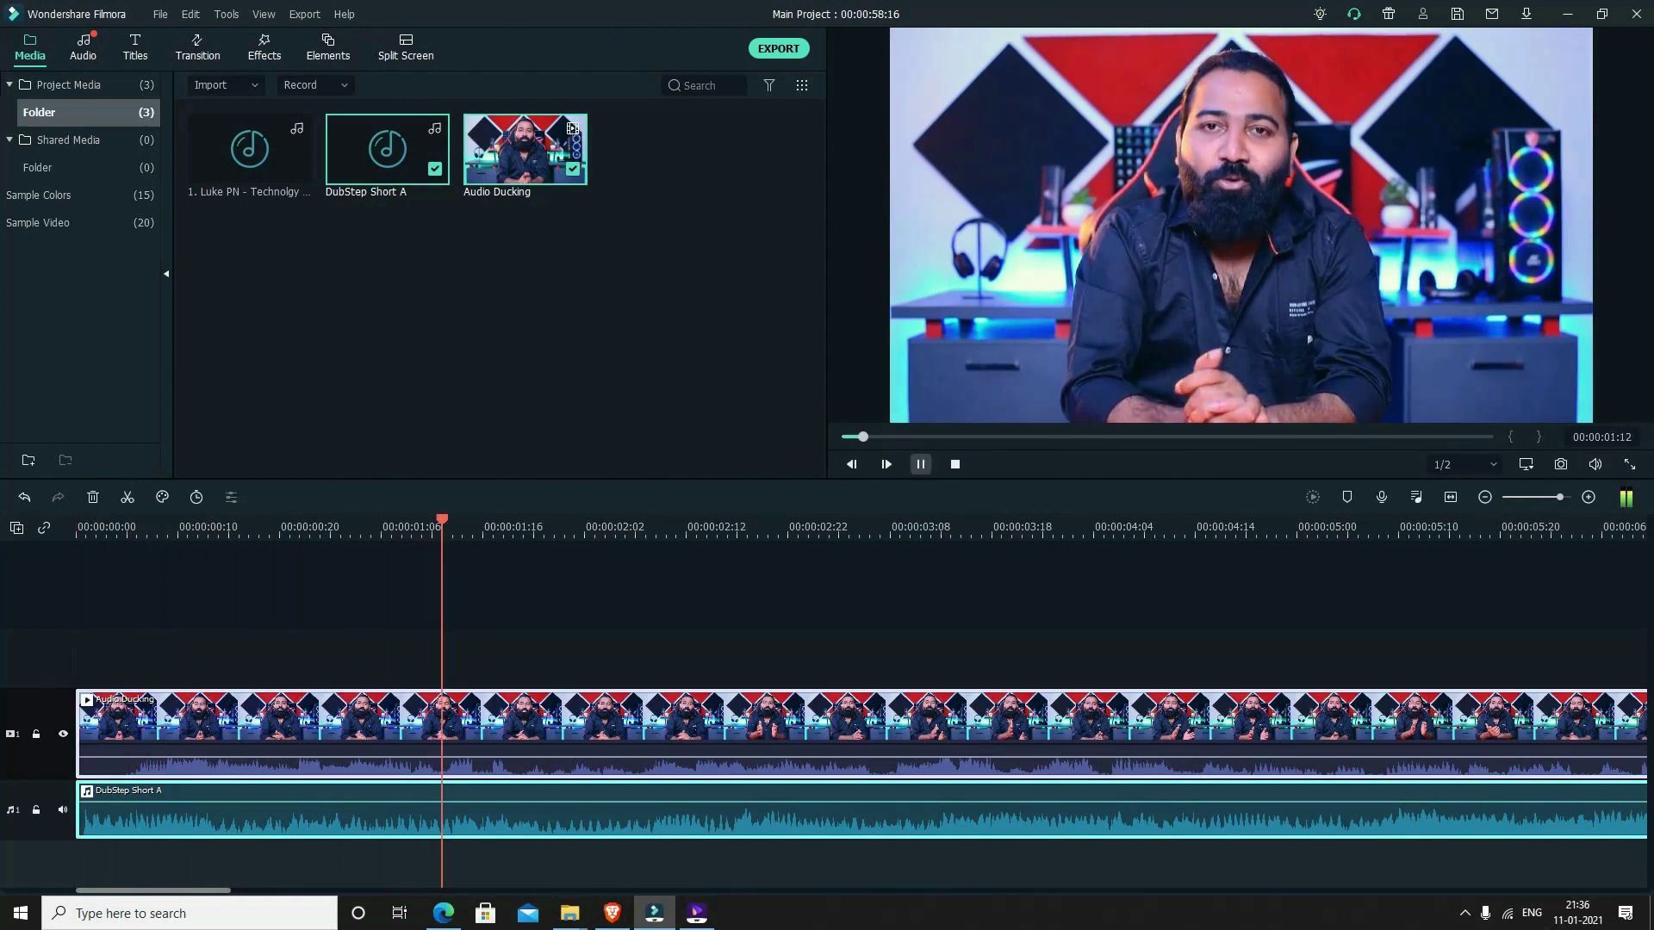
{"action": "key", "text": "space"}
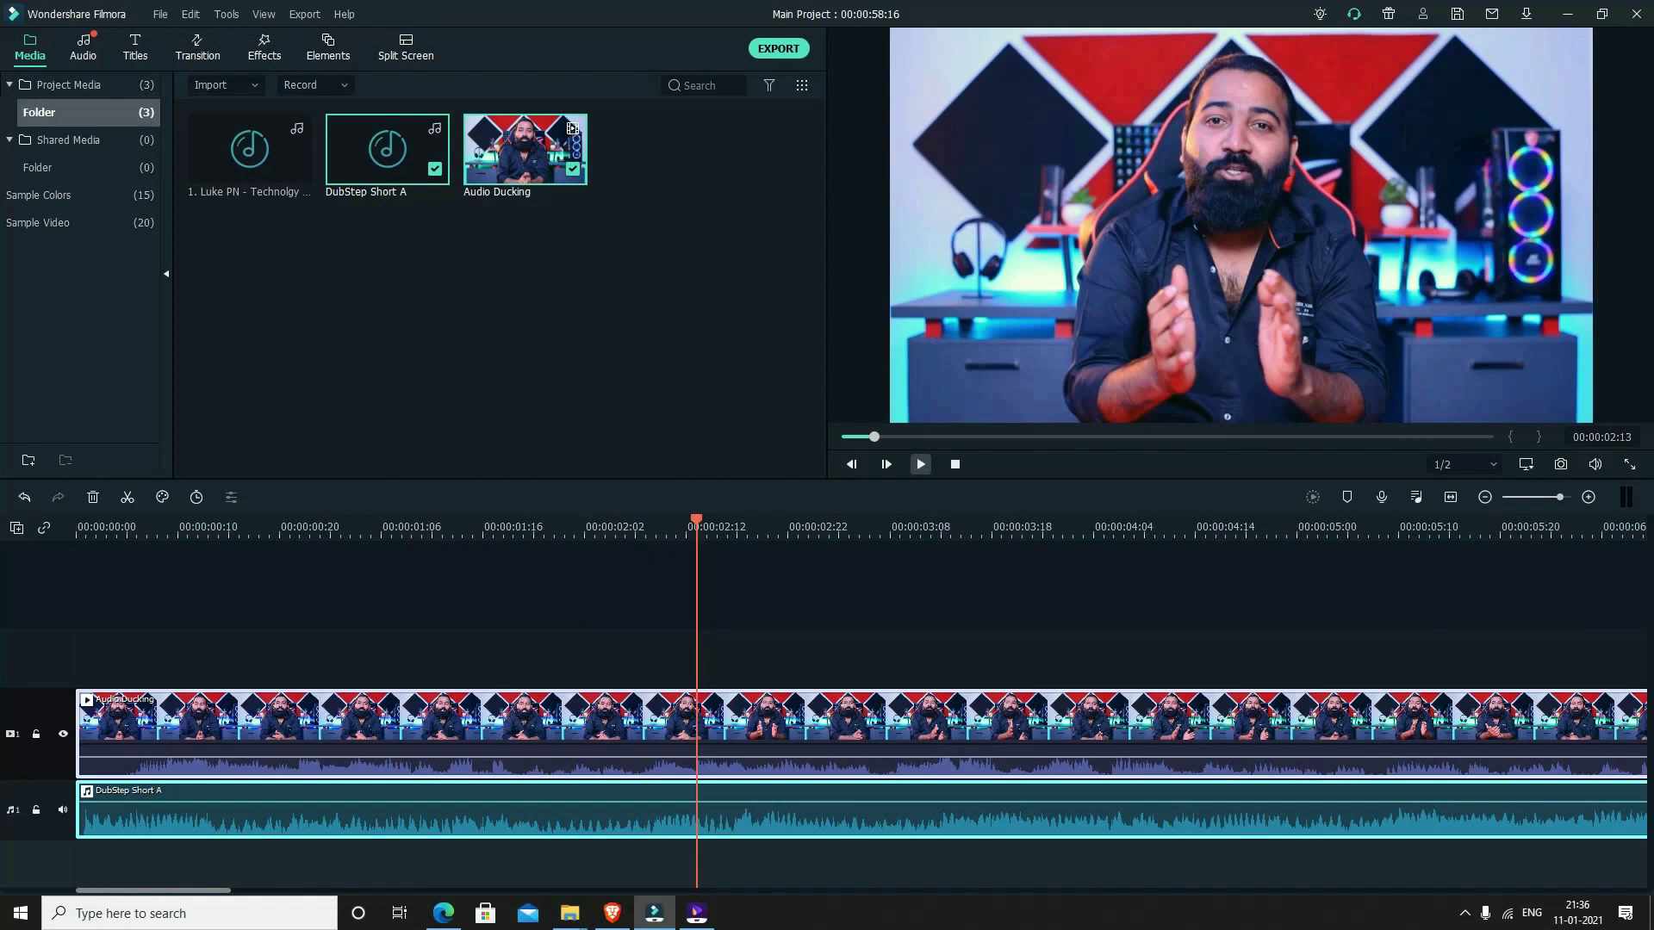
Lower the volume level of the DubStep Short A clip on the timeline and preview the mix with the speech.
{"action": "left_click", "coordinate": [861, 732]}
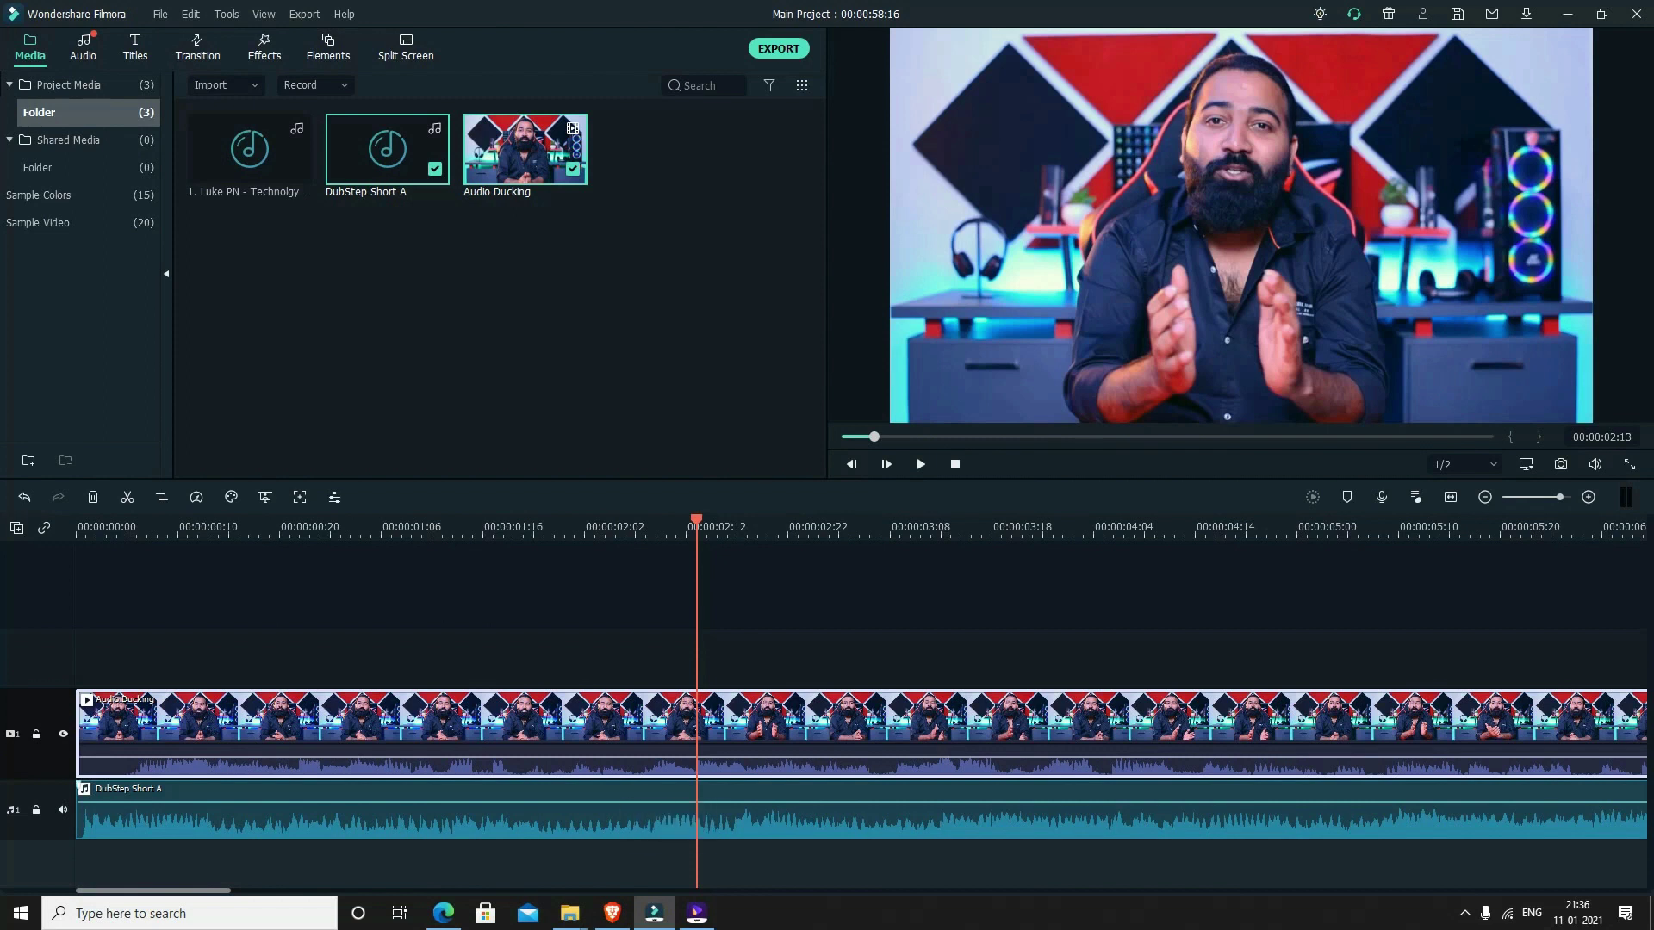
{"action": "left_click", "coordinate": [525, 861]}
{"action": "mouse_move", "coordinate": [515, 802]}
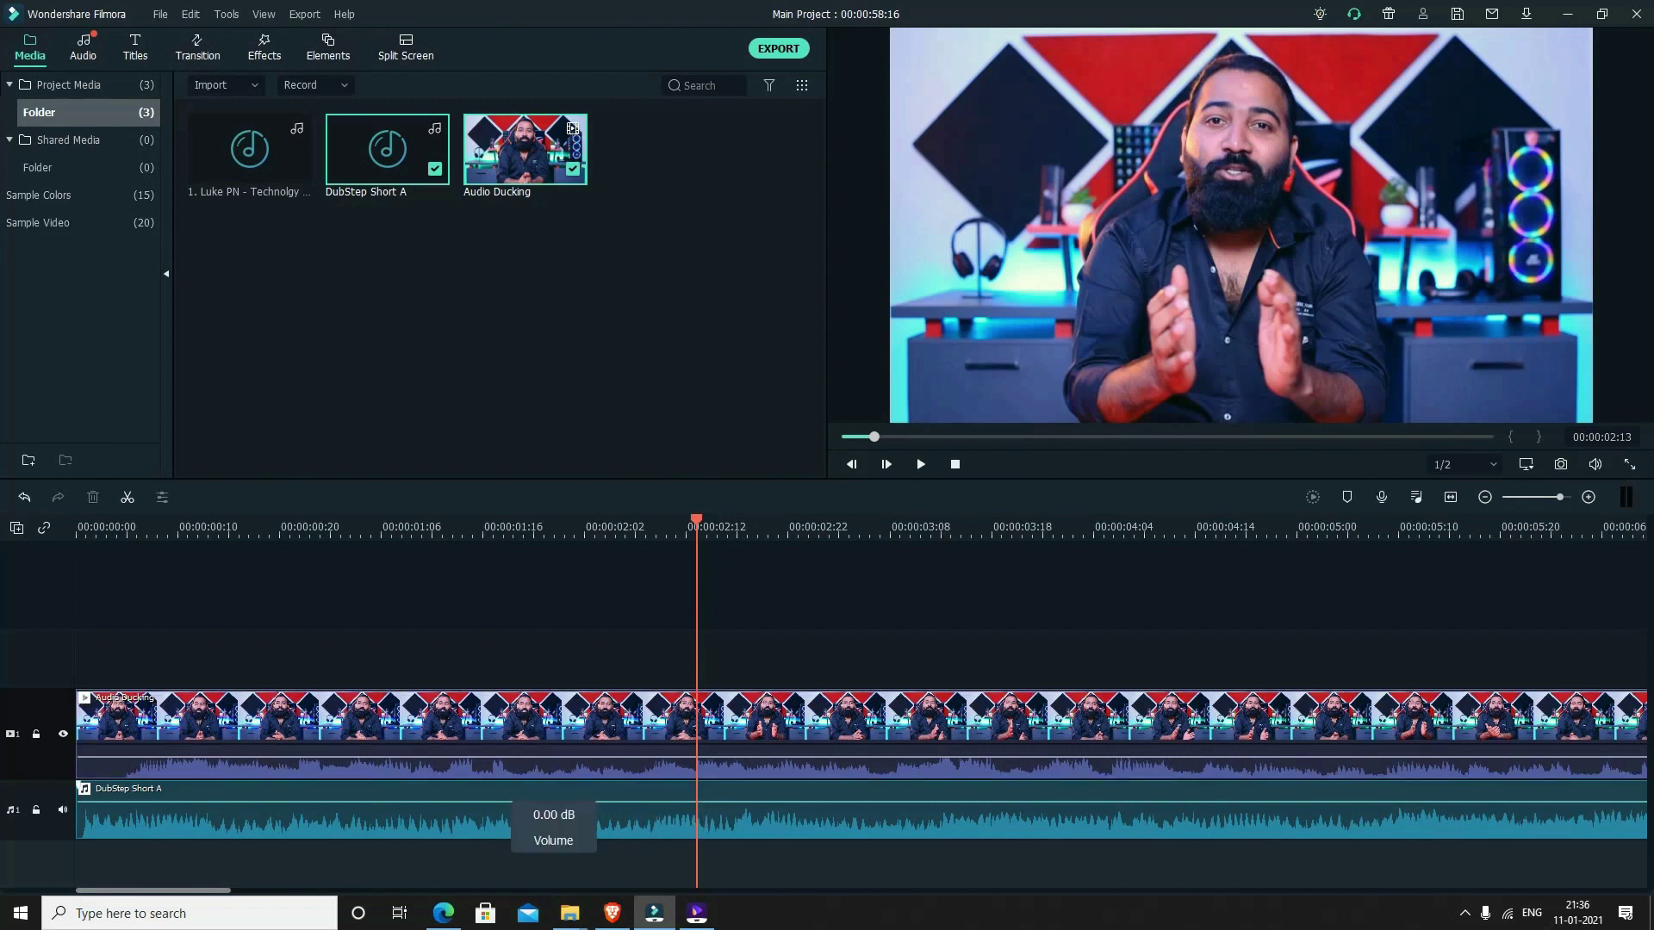
{"action": "left_click_drag", "start_coordinate": [515, 802], "coordinate": [515, 811]}
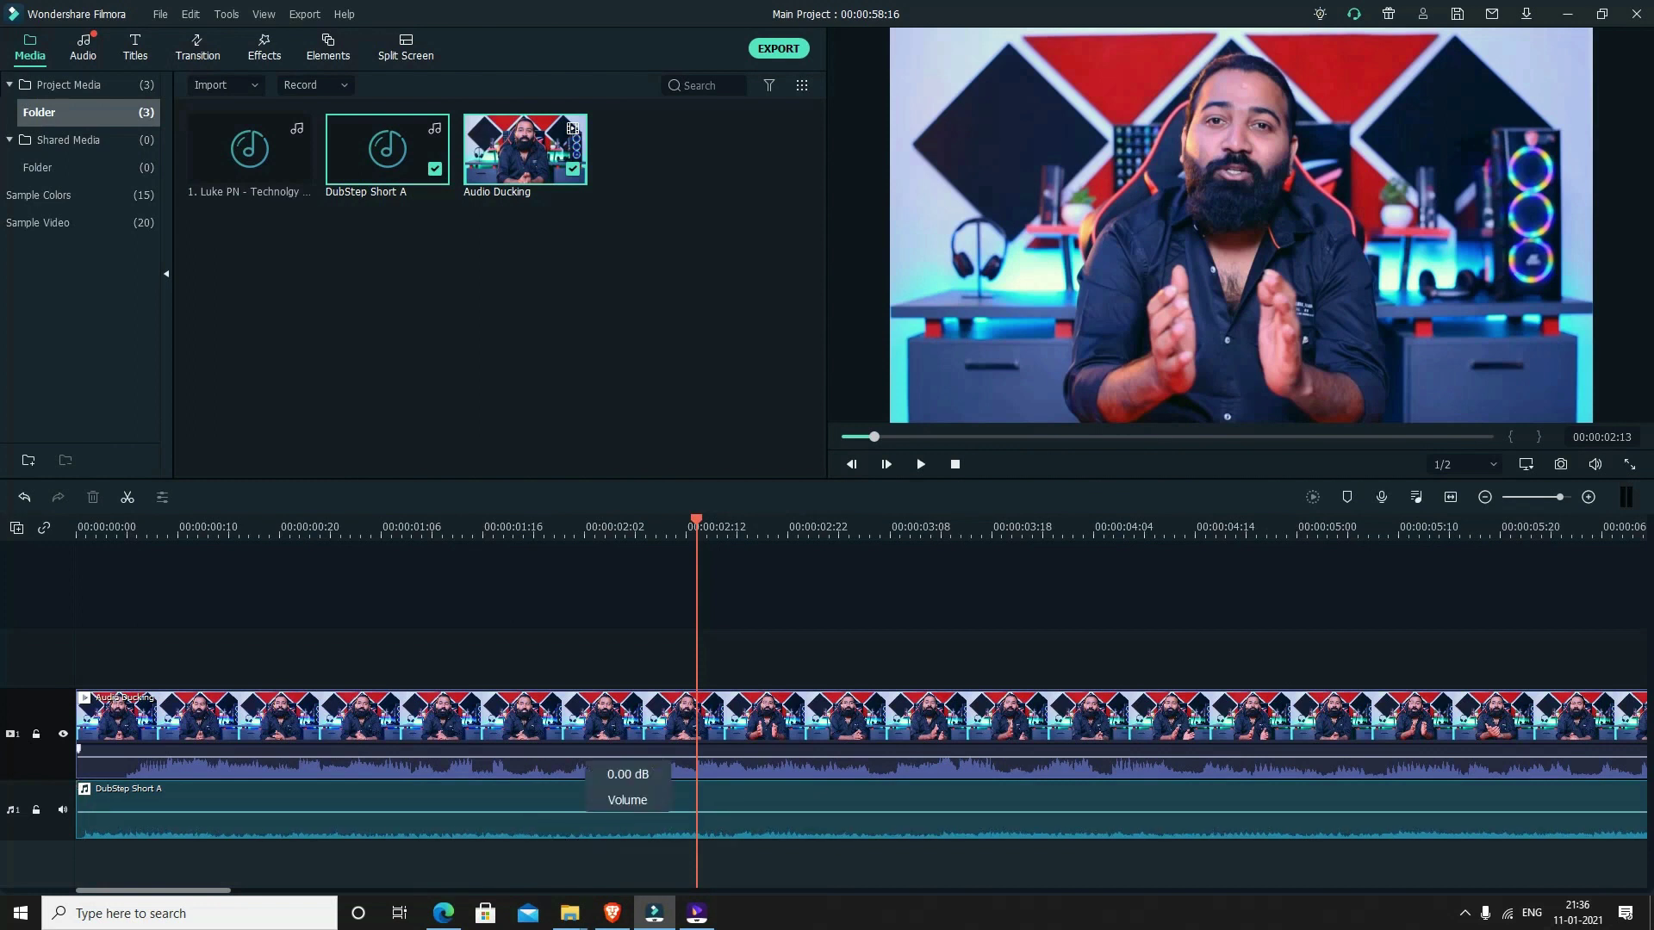
{"action": "left_click", "coordinate": [422, 528]}
{"action": "key", "text": "space"}
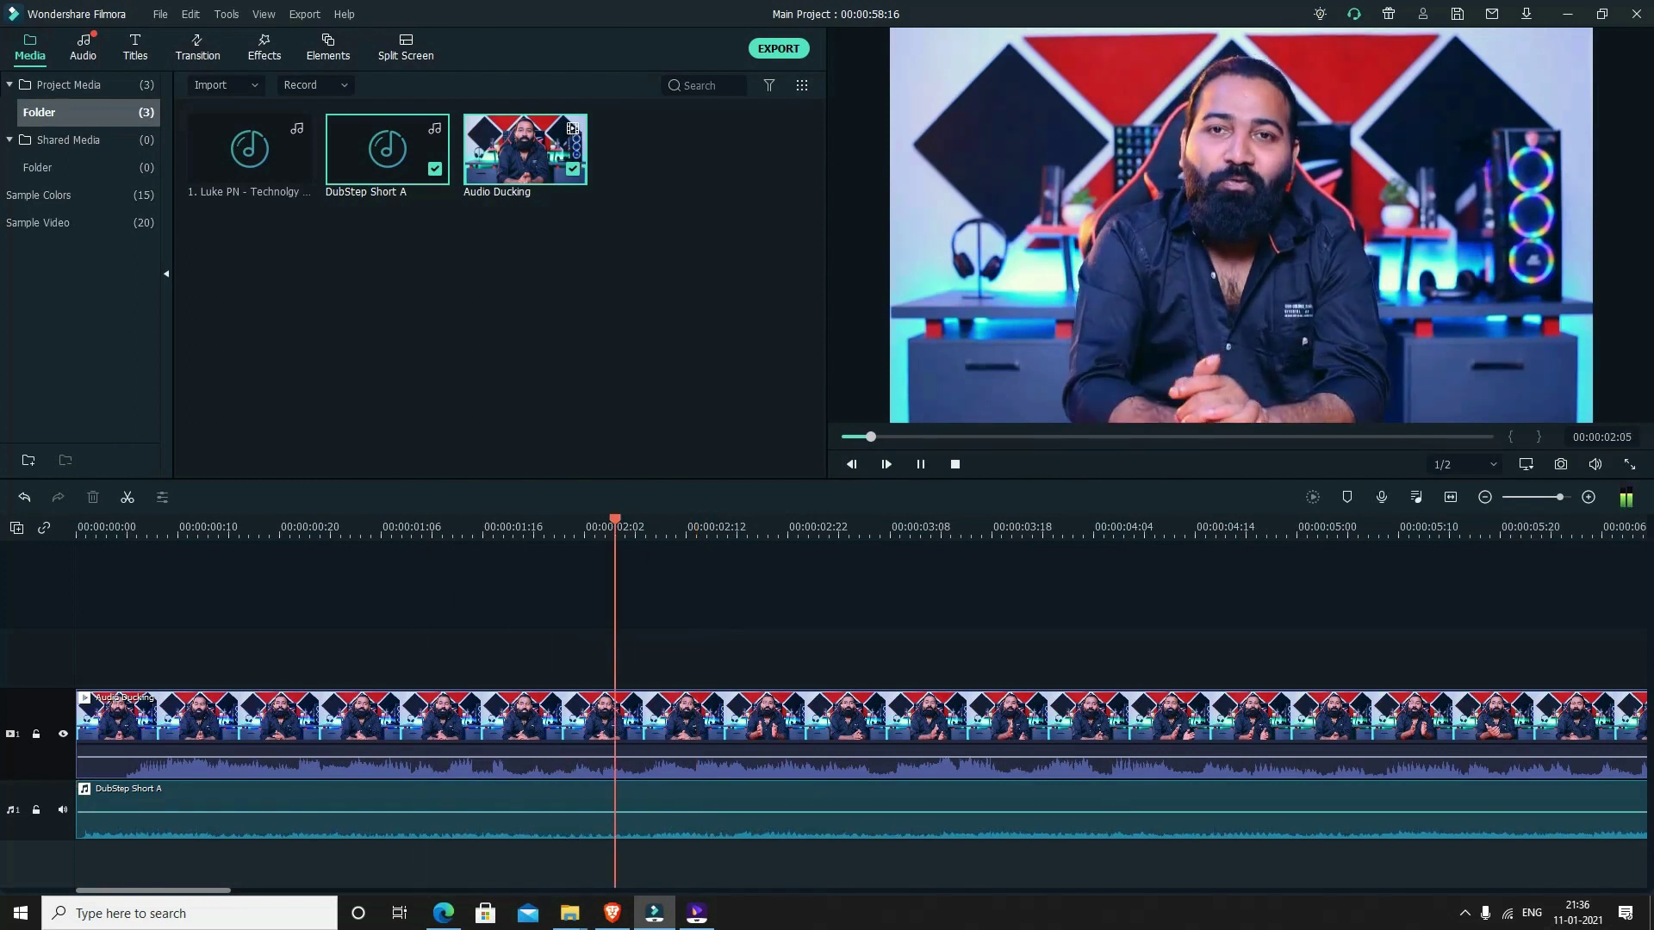
{"action": "key", "text": "space"}
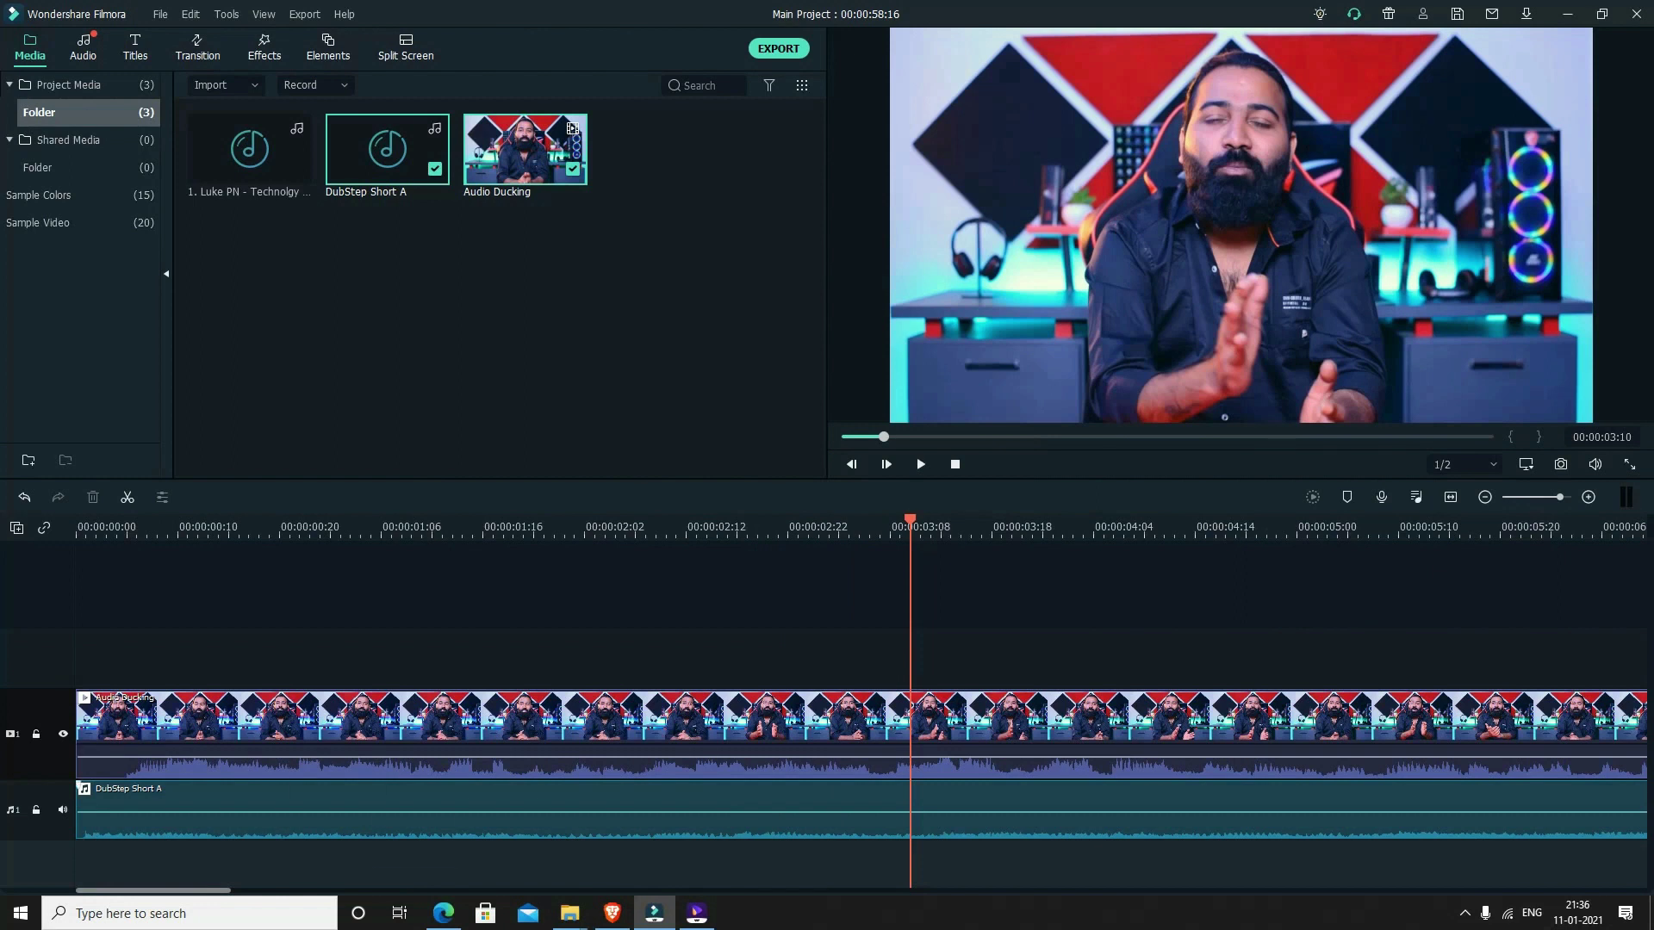
Try raising the music clip's volume to -2.46 dB, and undo both manual volume changes.
{"action": "left_click_drag", "start_coordinate": [426, 812], "coordinate": [426, 803]}
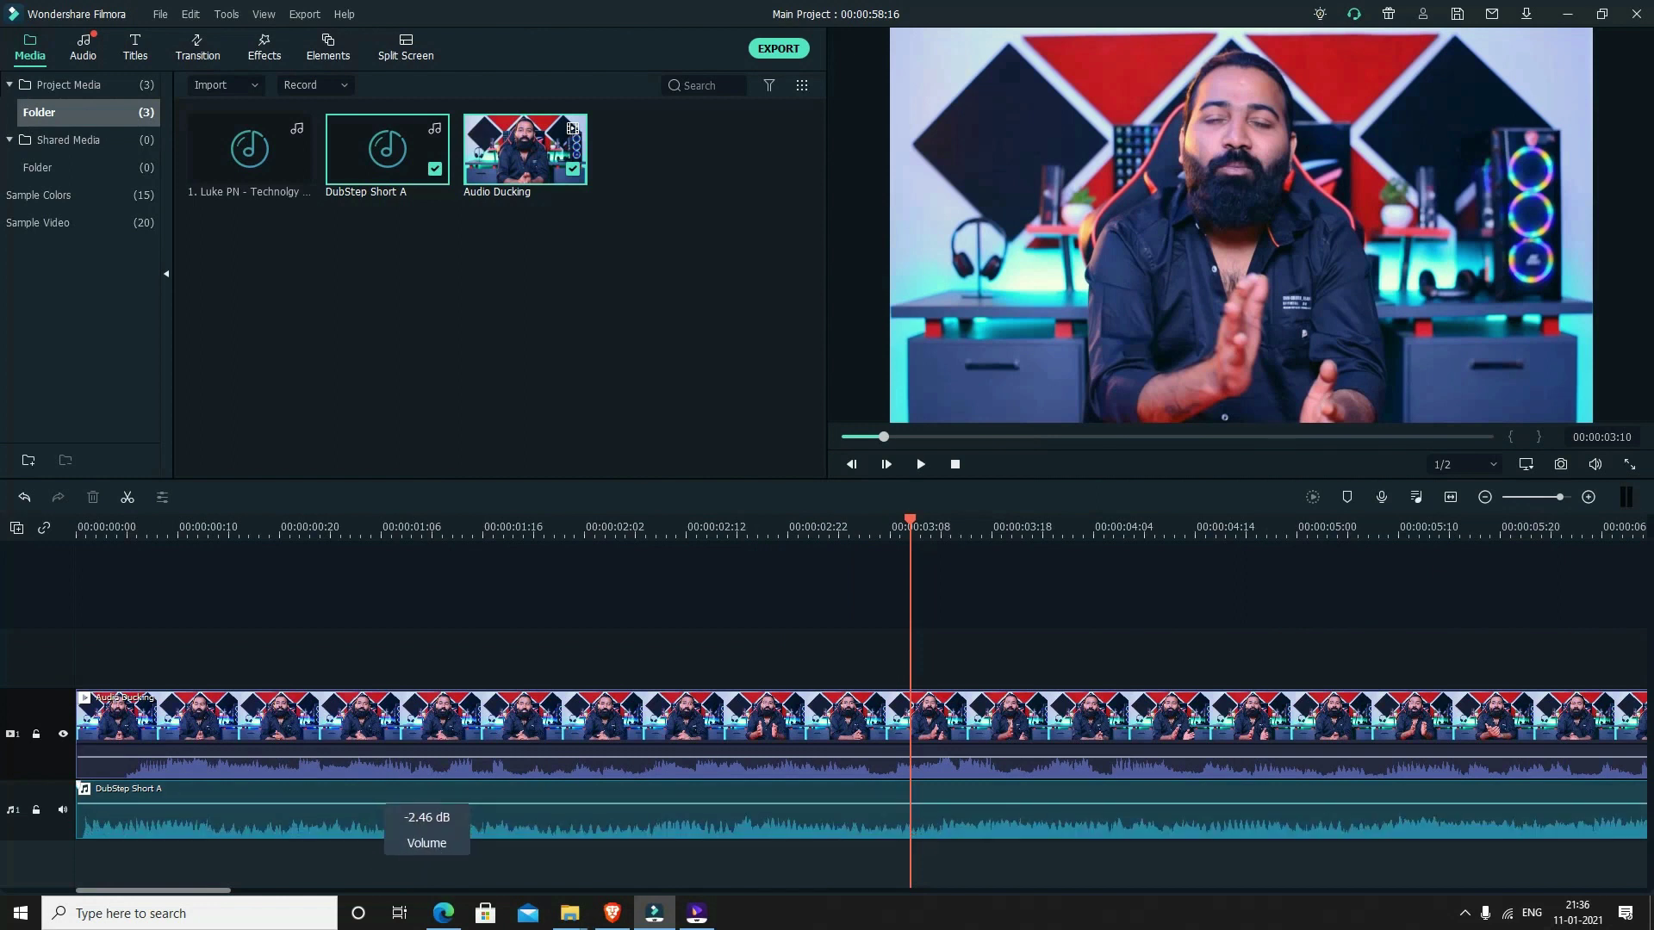
{"action": "key", "text": "ctrl+z"}
{"action": "key", "text": "ctrl+z"}
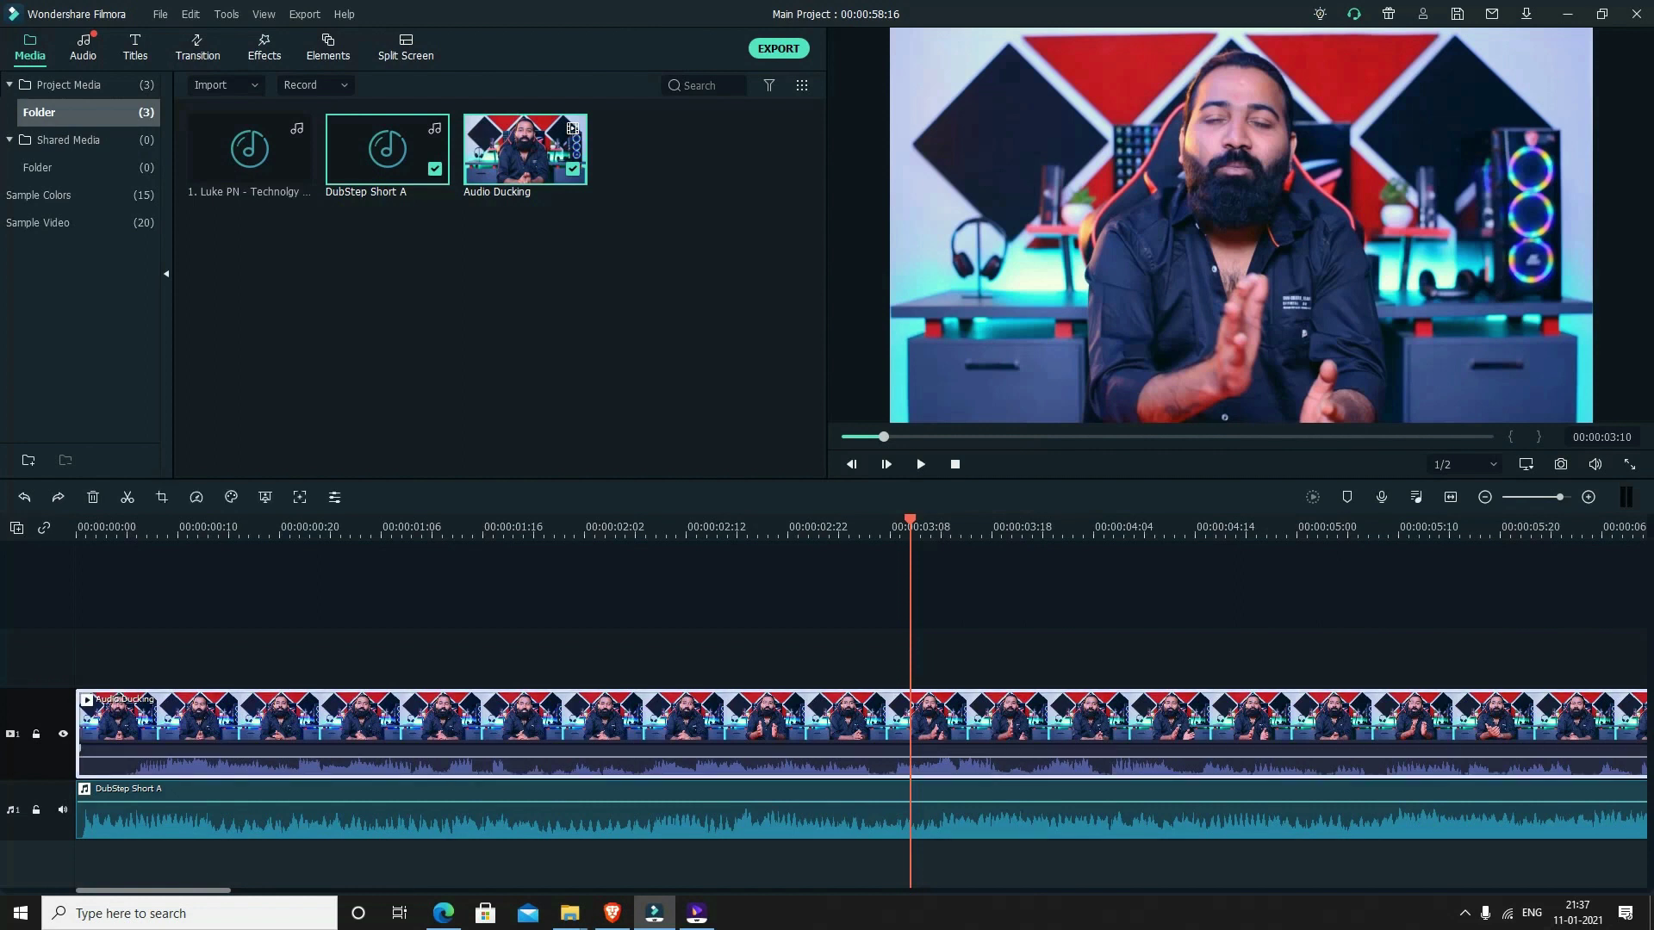
Split the Audio Ducking video clip at 00:00:01:19 and 00:00:04:14.
{"action": "scroll", "coordinate": [900, 758], "scroll_direction": "up", "scroll_amount": 1}
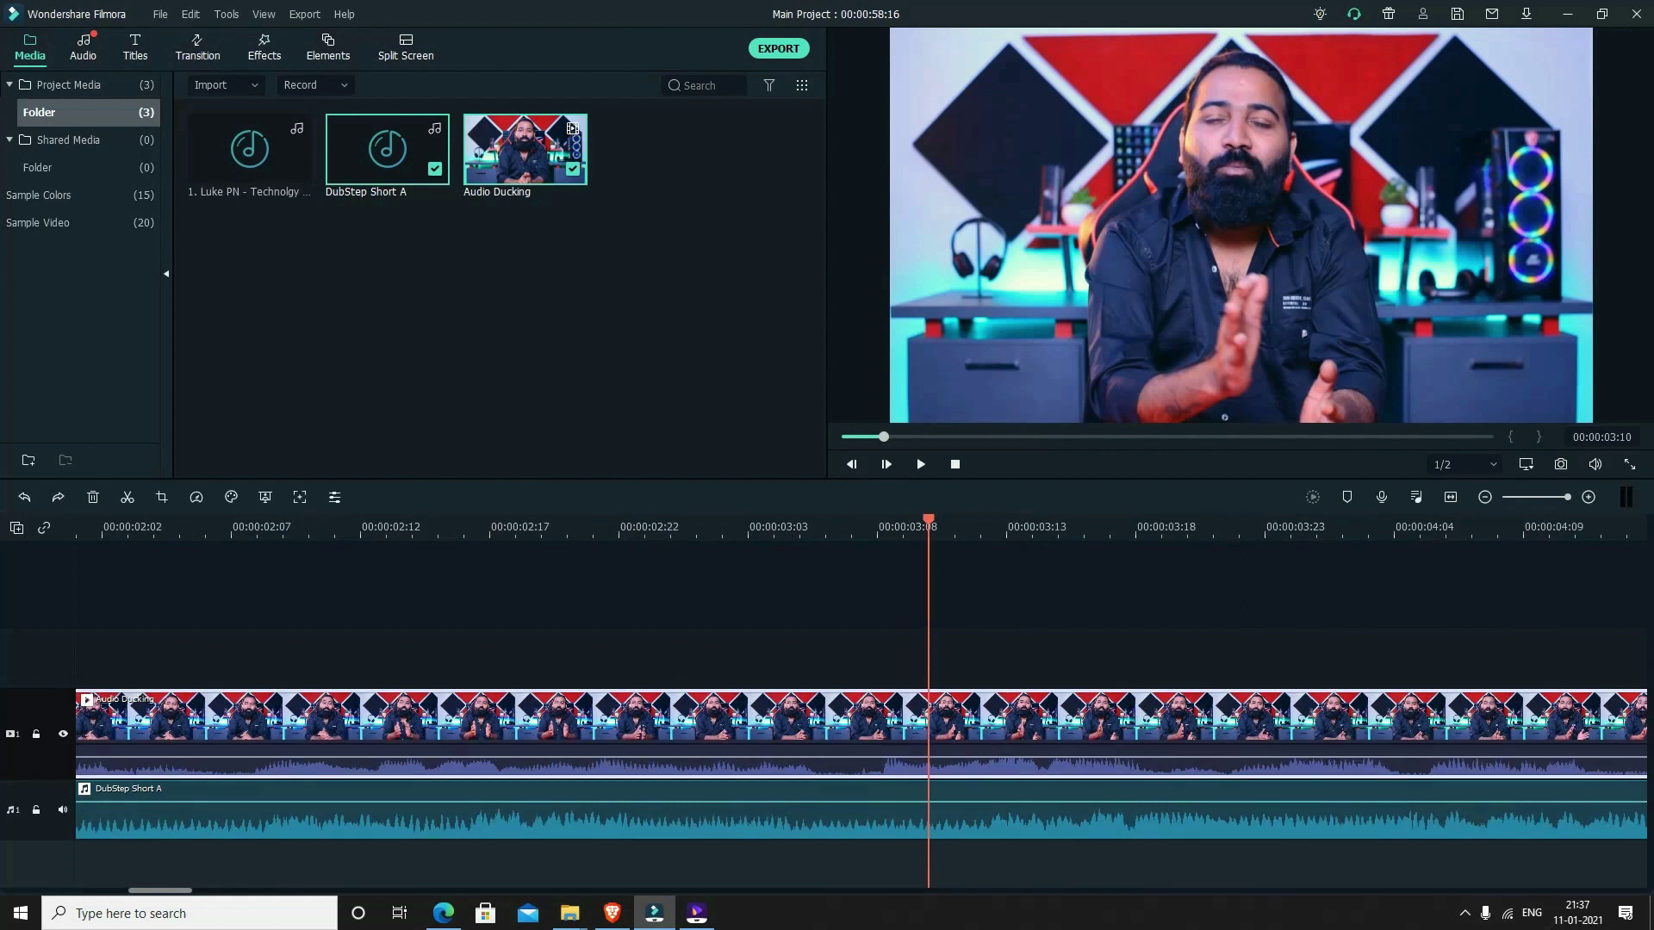
{"action": "scroll", "coordinate": [861, 732], "scroll_direction": "down", "scroll_amount": 2}
{"action": "left_click", "coordinate": [370, 527]}
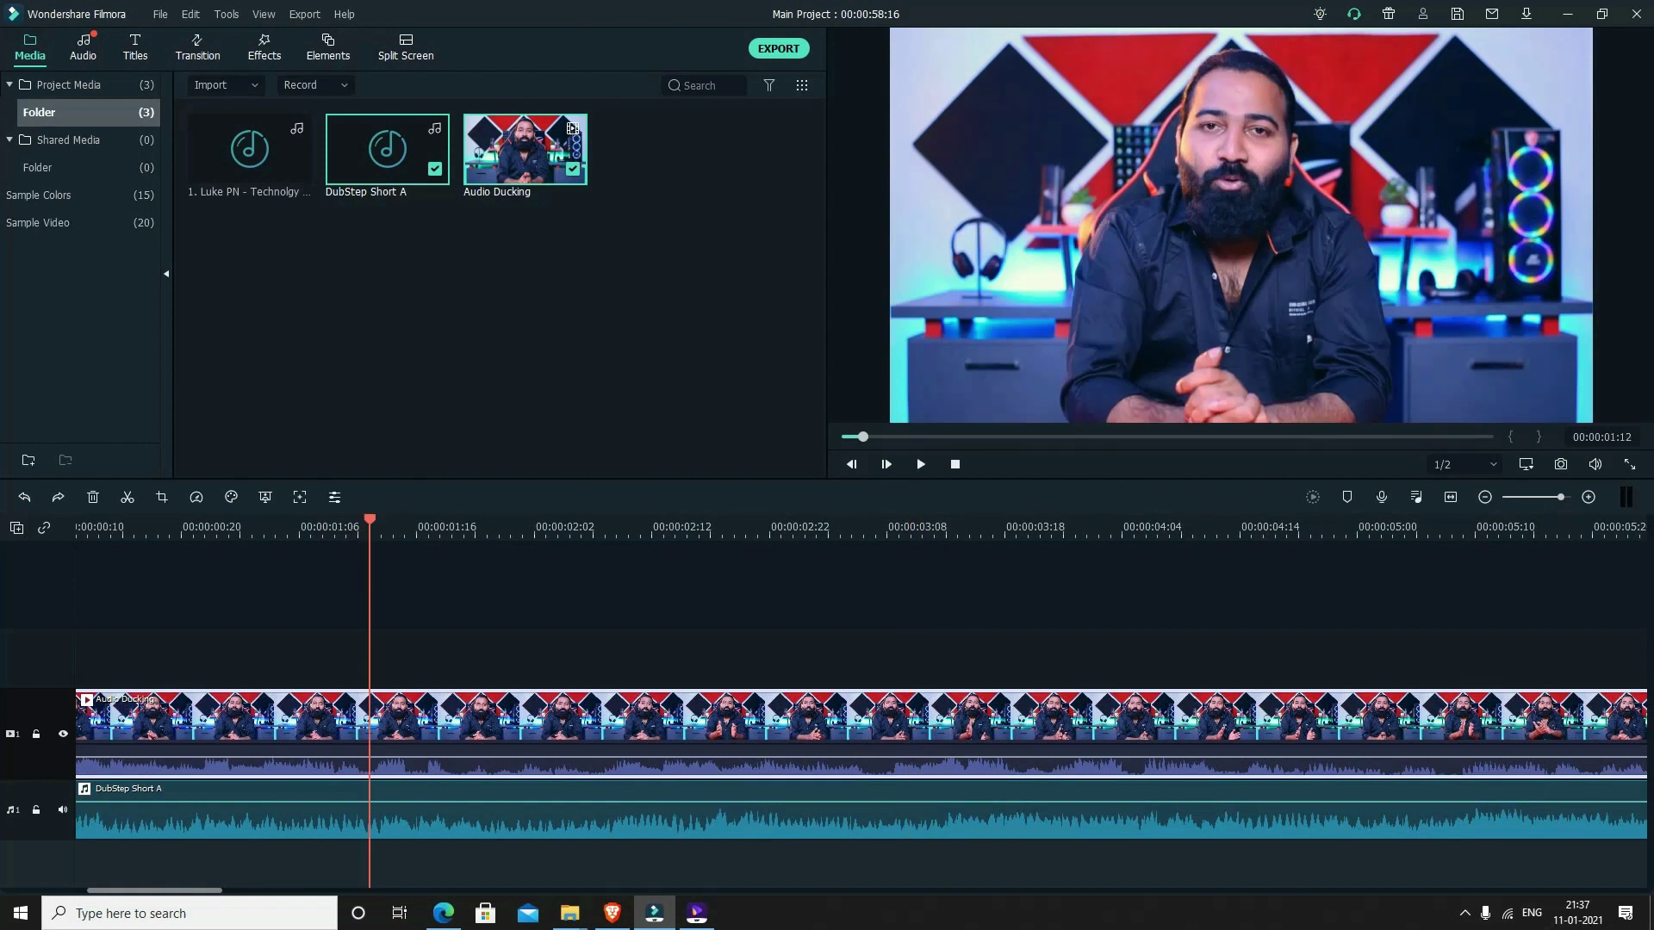
{"action": "key", "text": "space"}
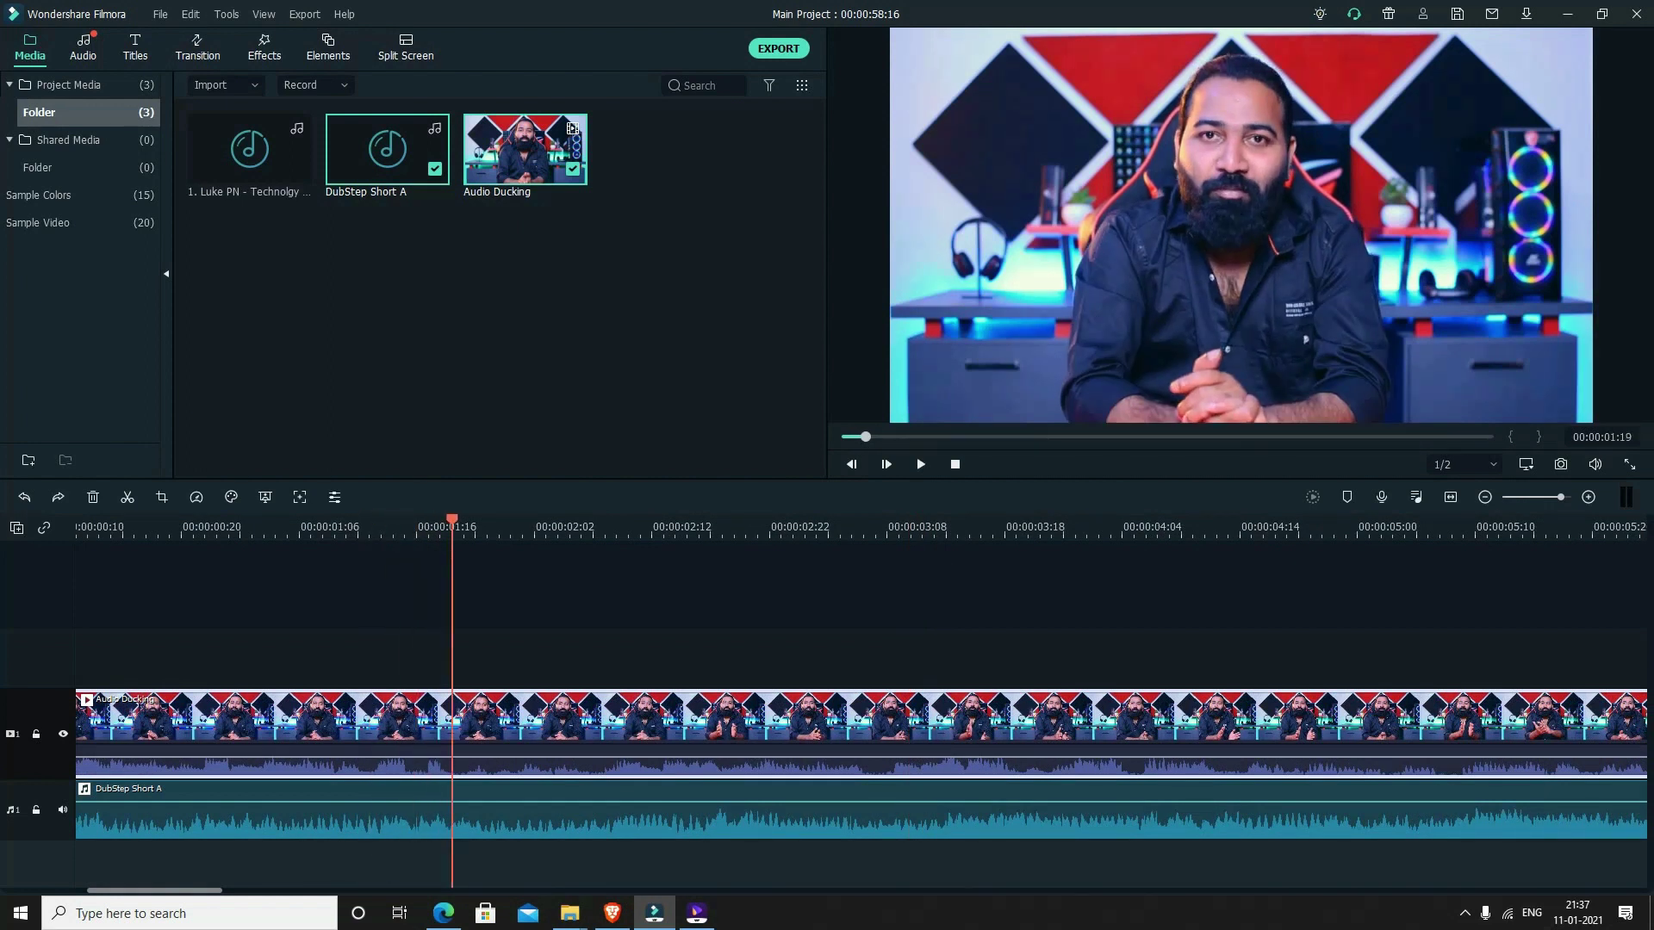
{"action": "key", "text": "ctrl+b"}
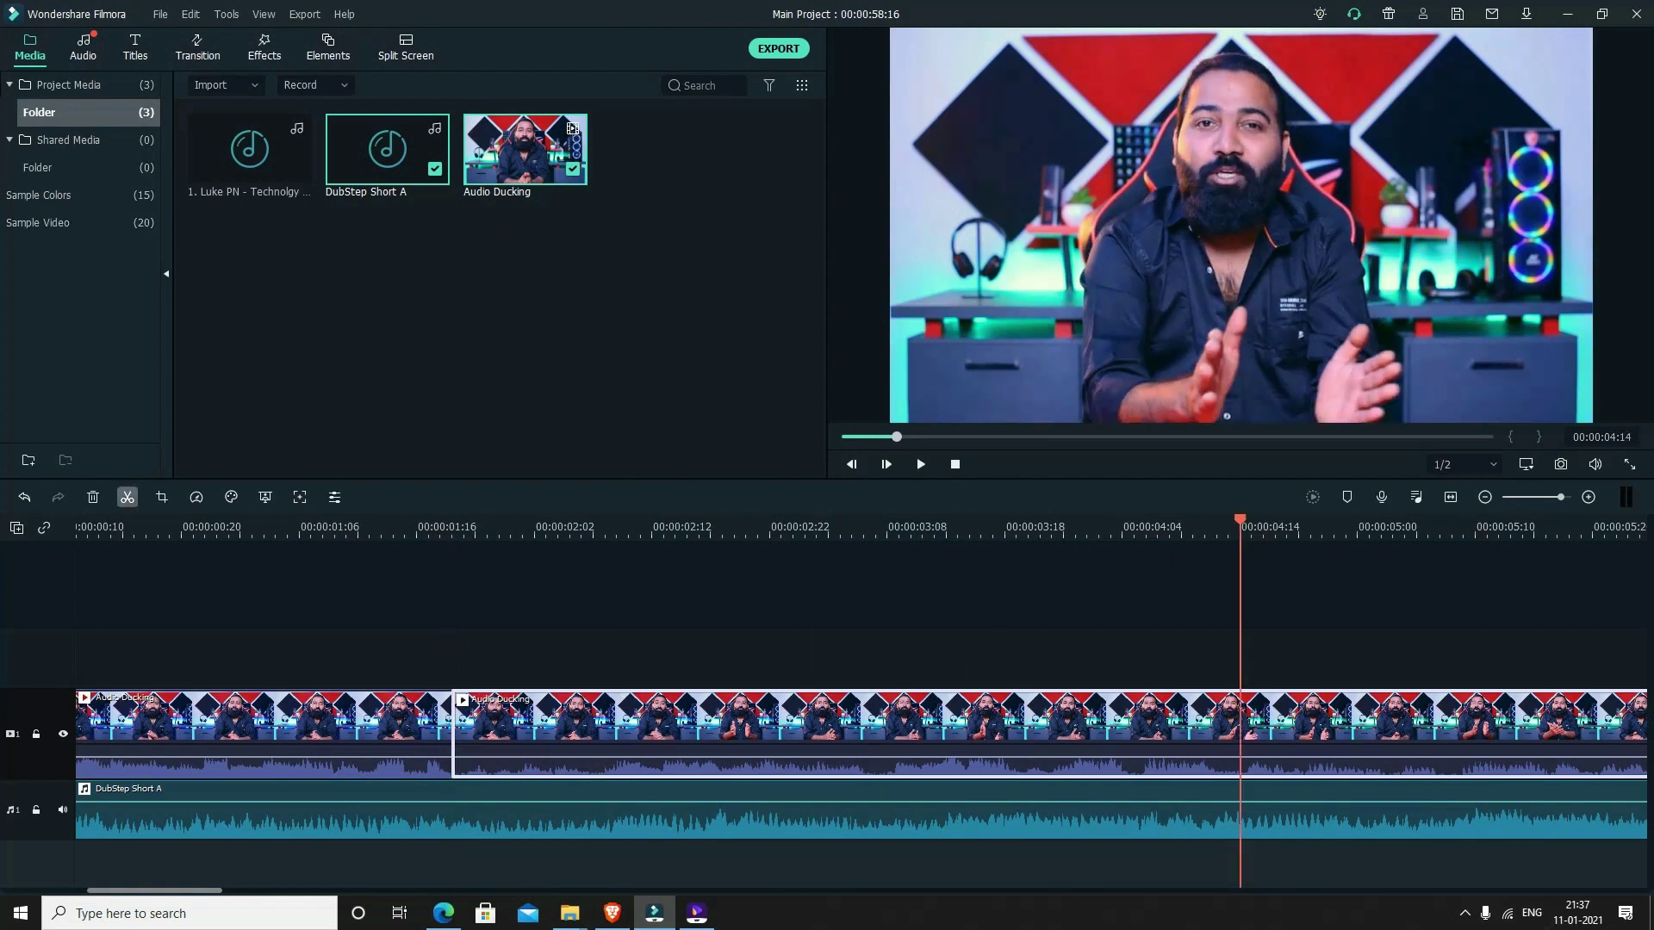
{"action": "key", "text": "ctrl+b"}
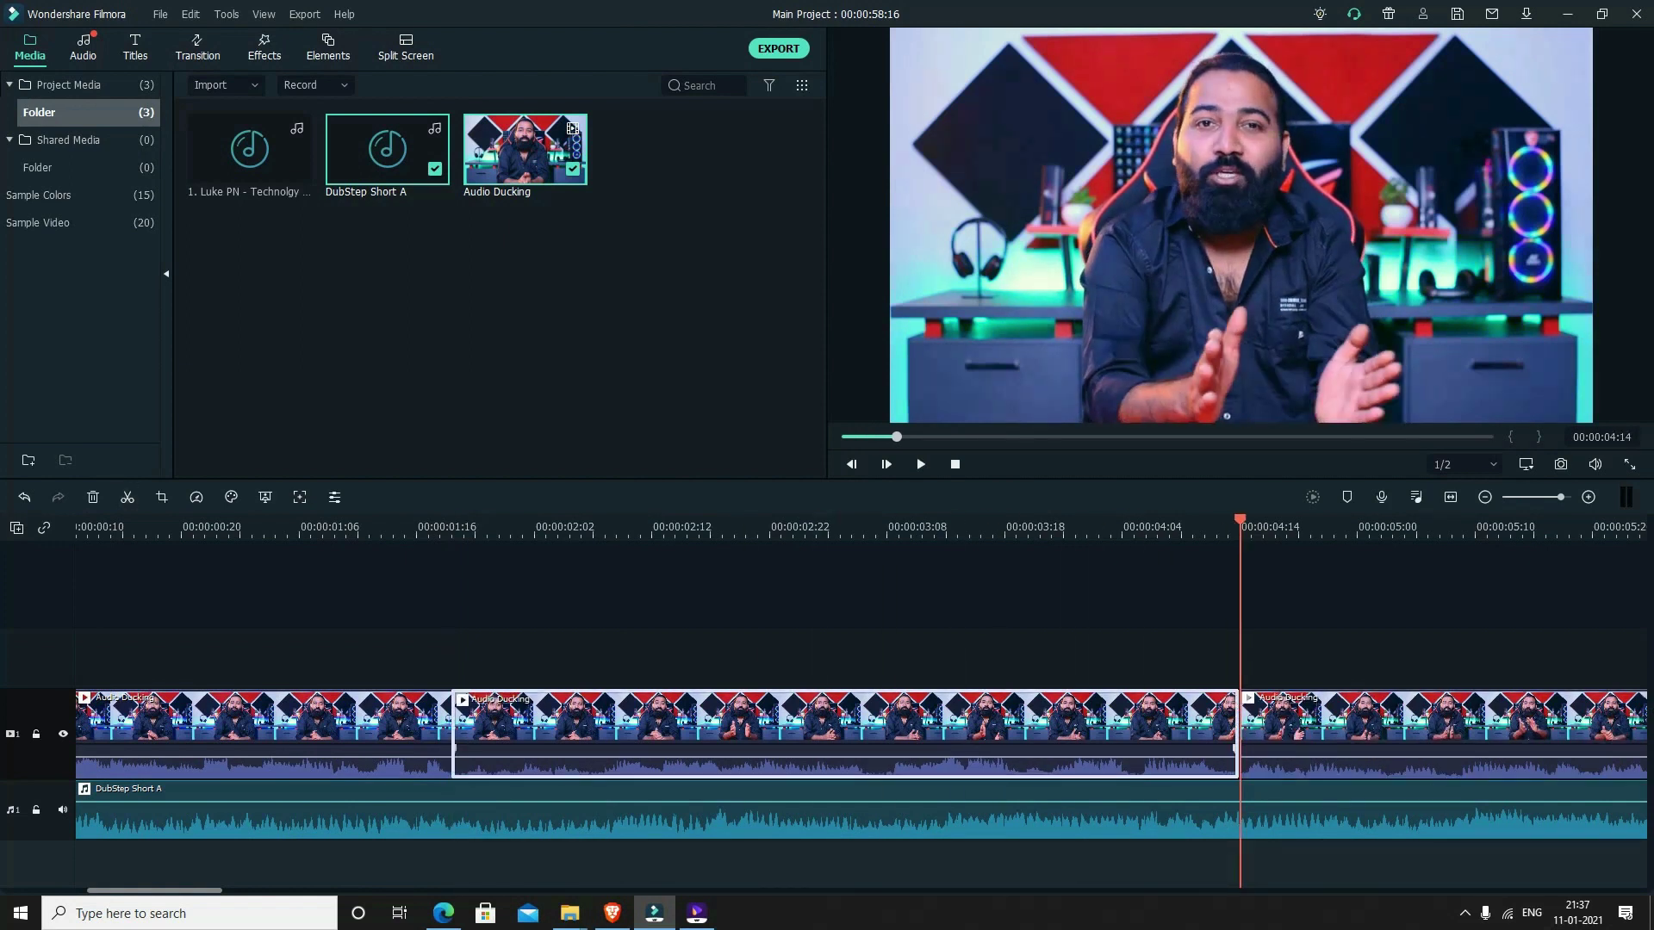
Mute the middle segment of the split video, move the playhead to 00:00:01:13 and clear the selection.
{"action": "right_click", "coordinate": [920, 732]}
{"action": "left_click", "coordinate": [956, 395]}
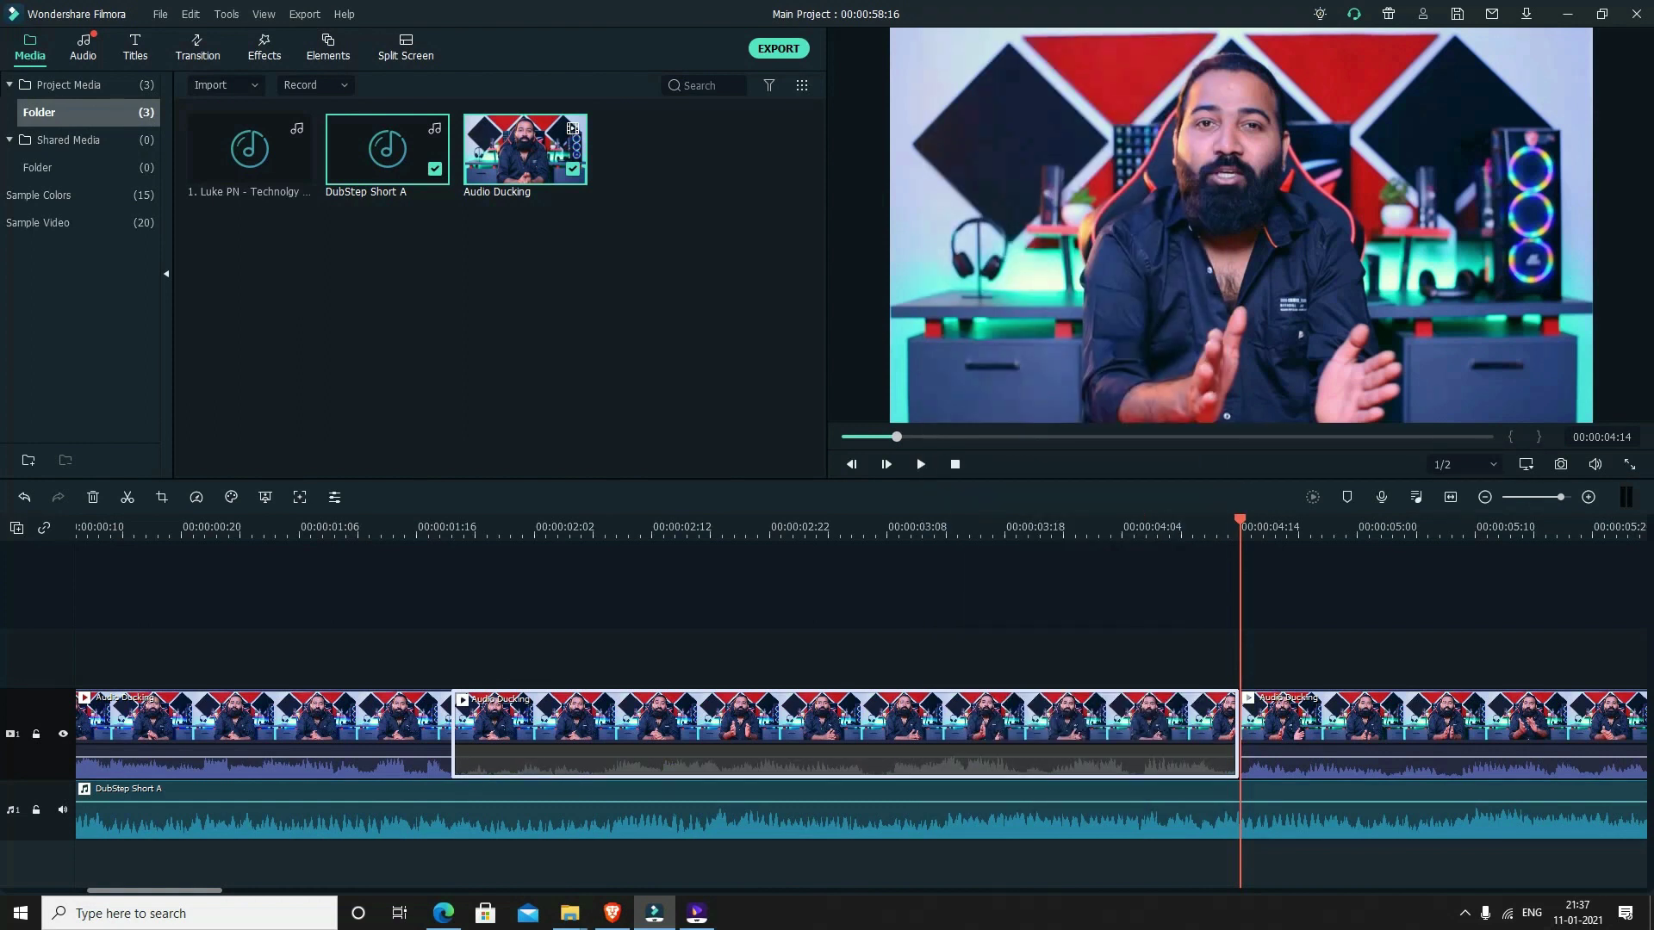
{"action": "left_click", "coordinate": [382, 526]}
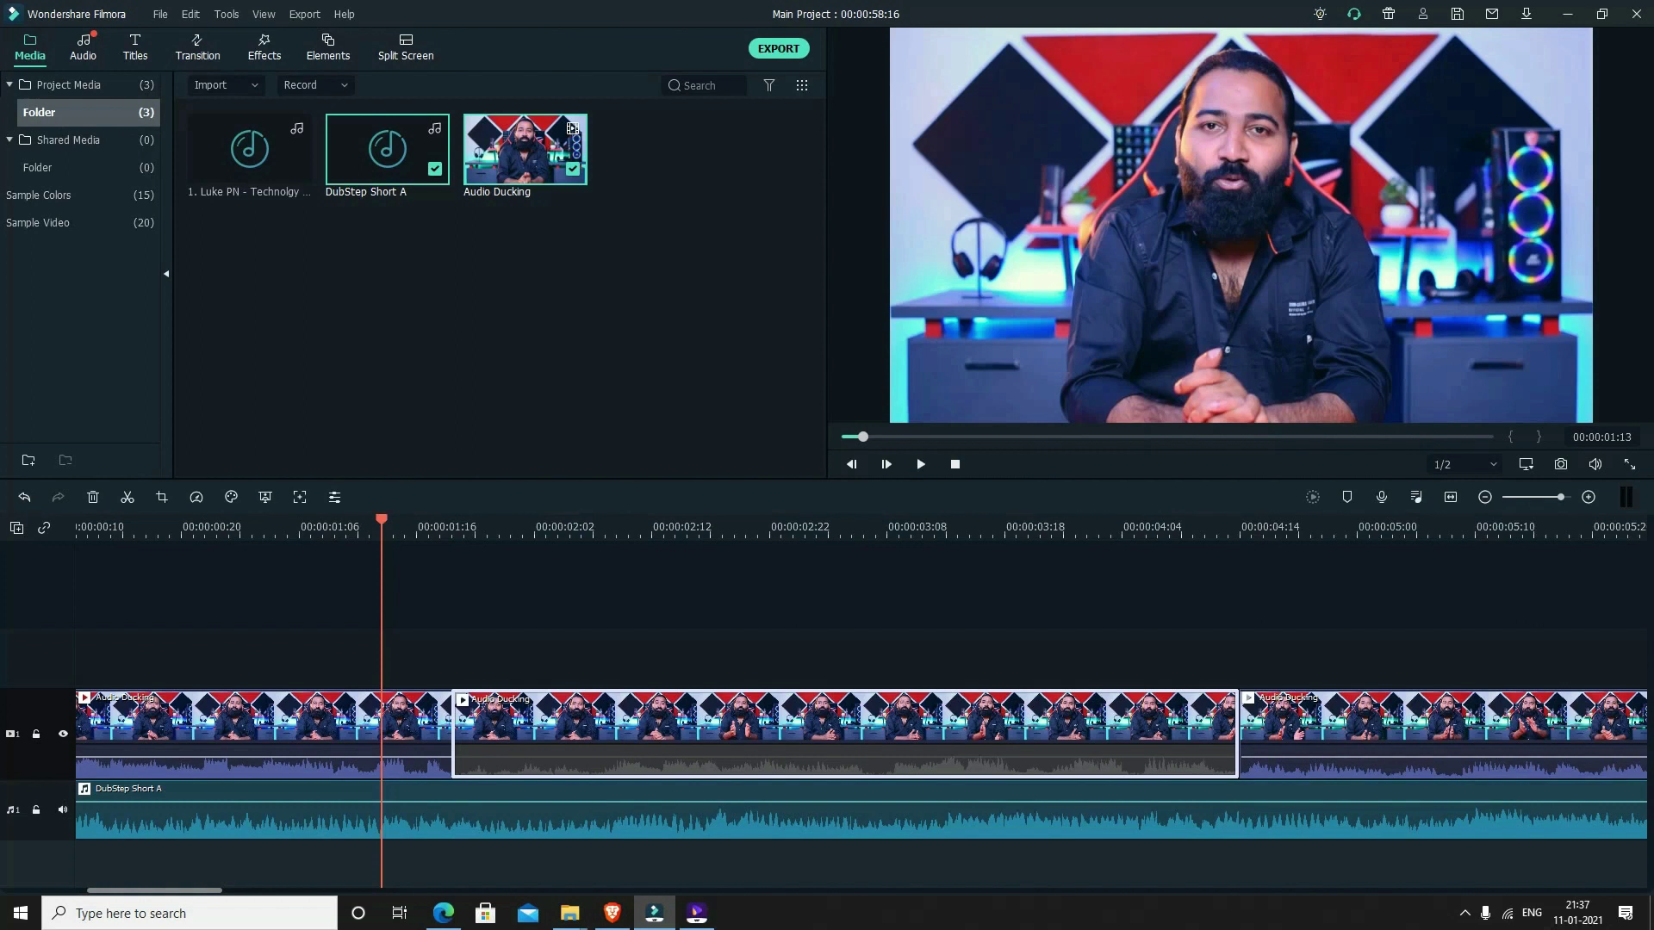
{"action": "left_click", "coordinate": [568, 625]}
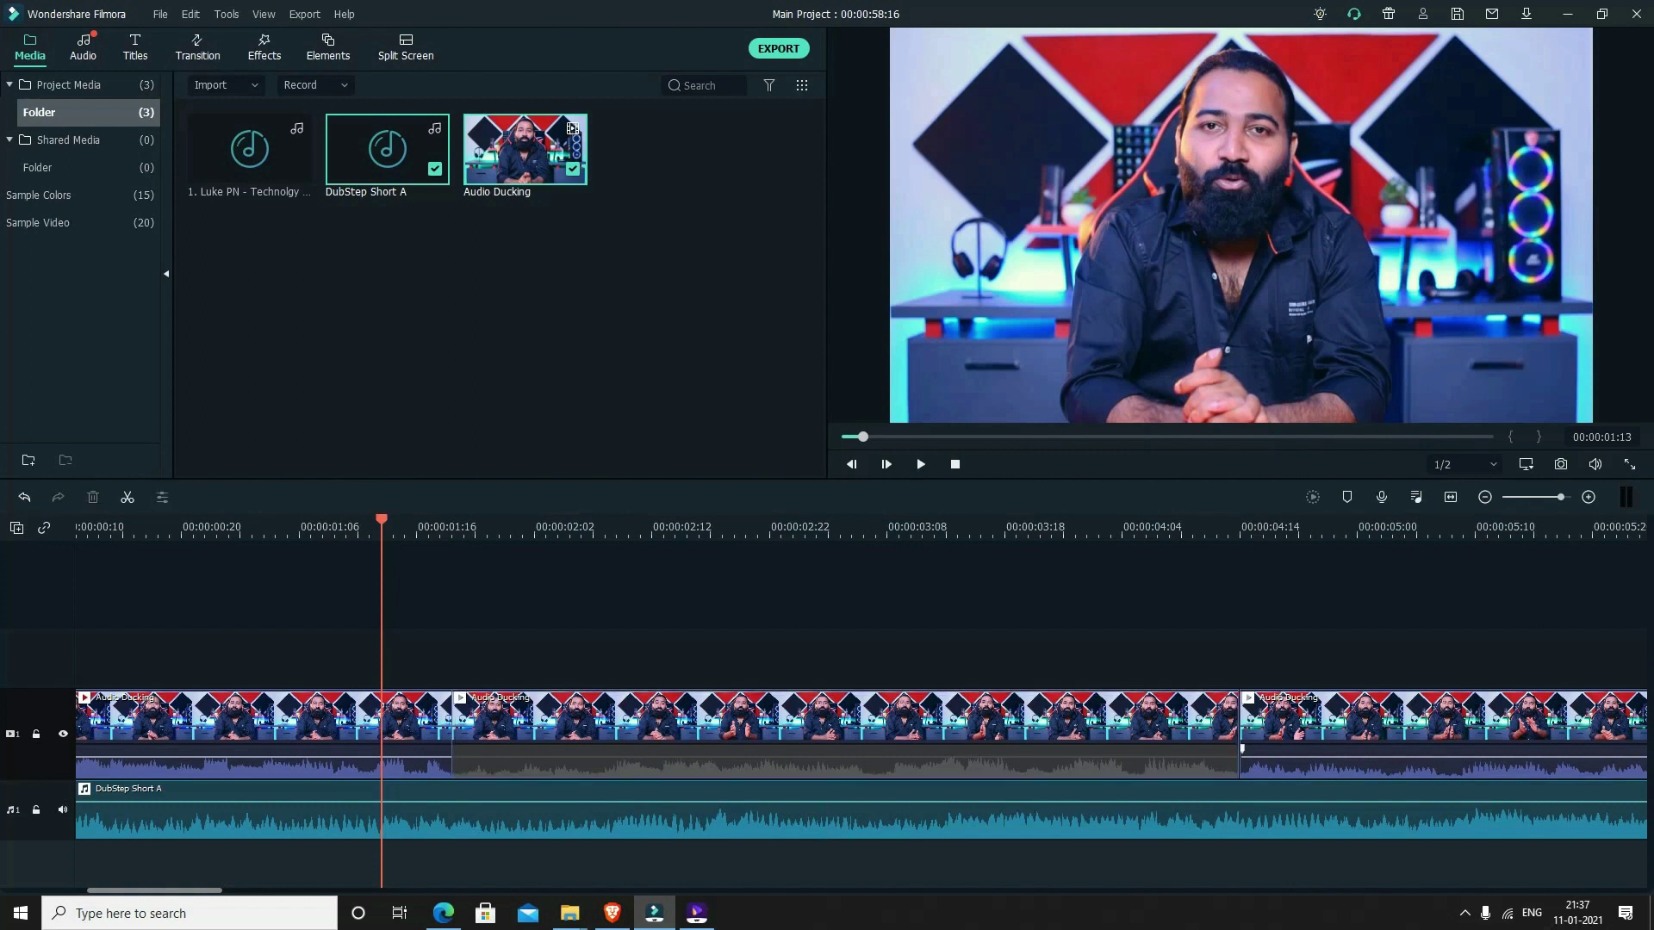
Open the audio adjustments for all three video segments and enable the ducking option to lower the volume of other clips.
{"action": "key", "text": "ctrl+a"}
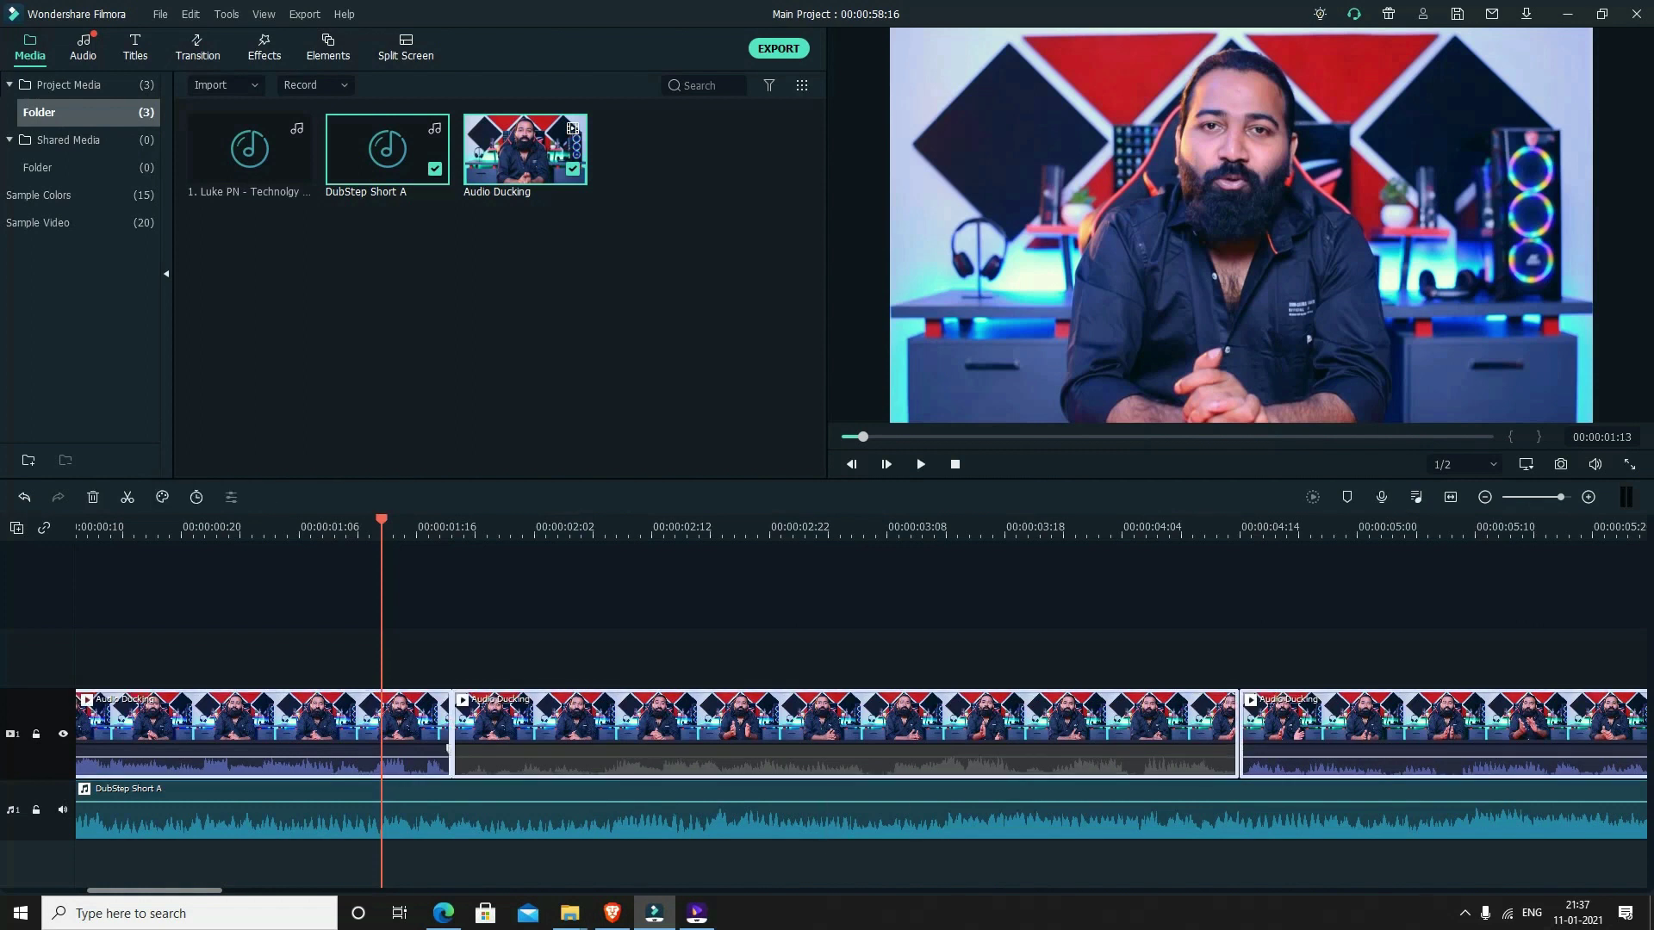
{"action": "right_click", "coordinate": [334, 715]}
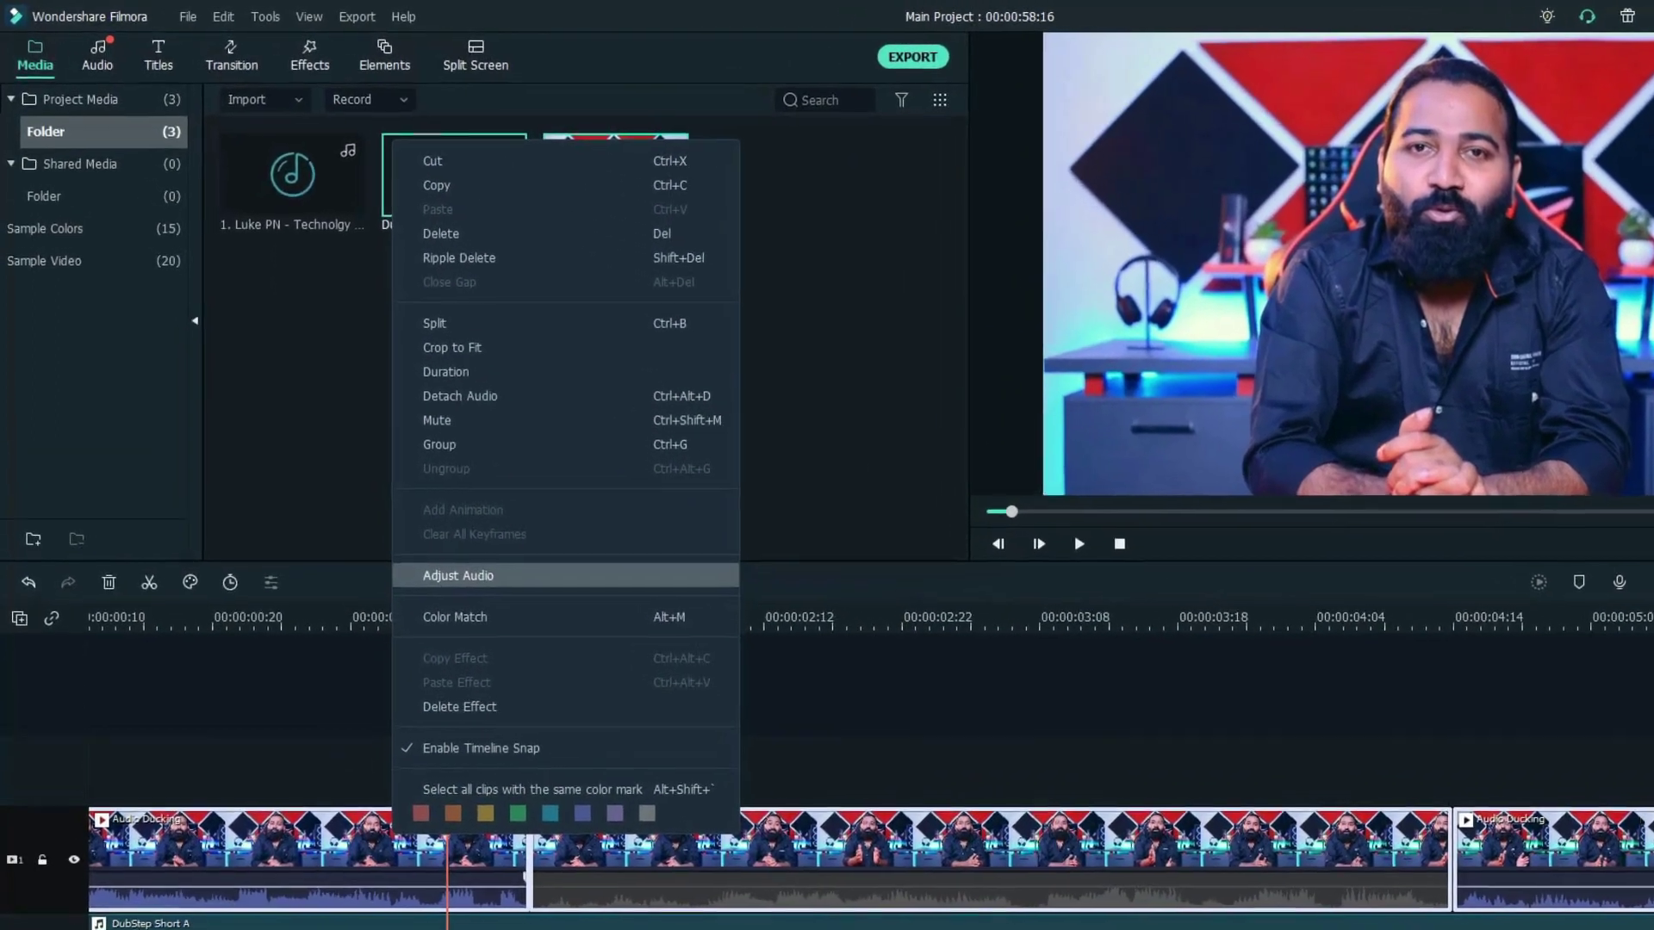
{"action": "left_click", "coordinate": [457, 575]}
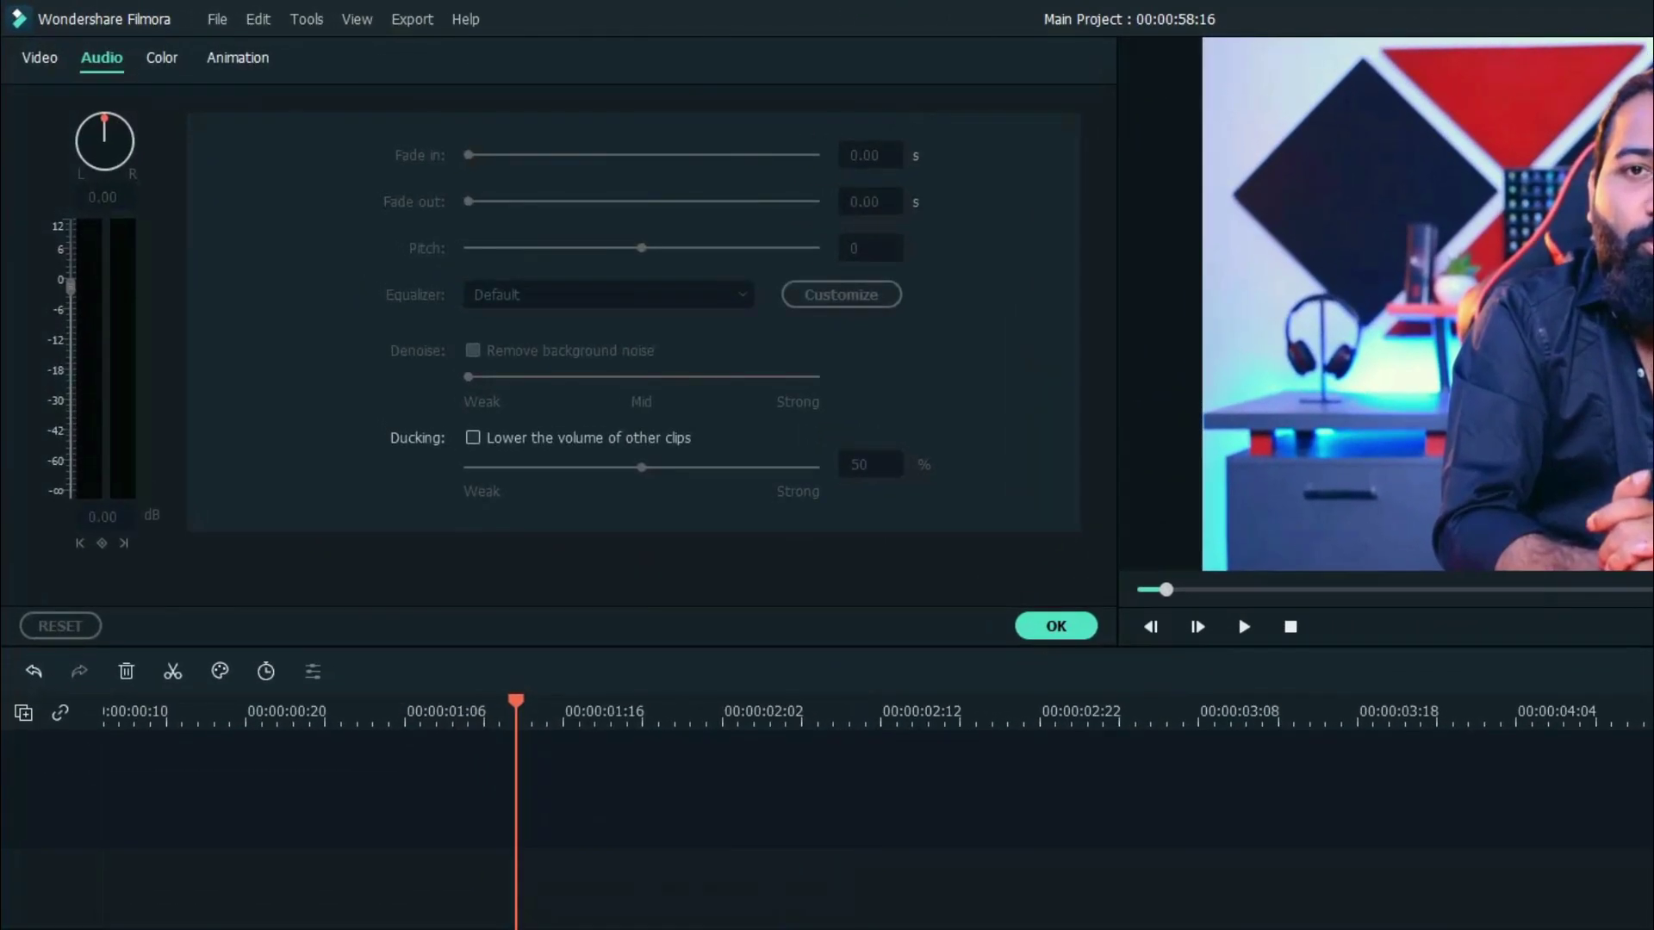
{"action": "left_click", "coordinate": [473, 437]}
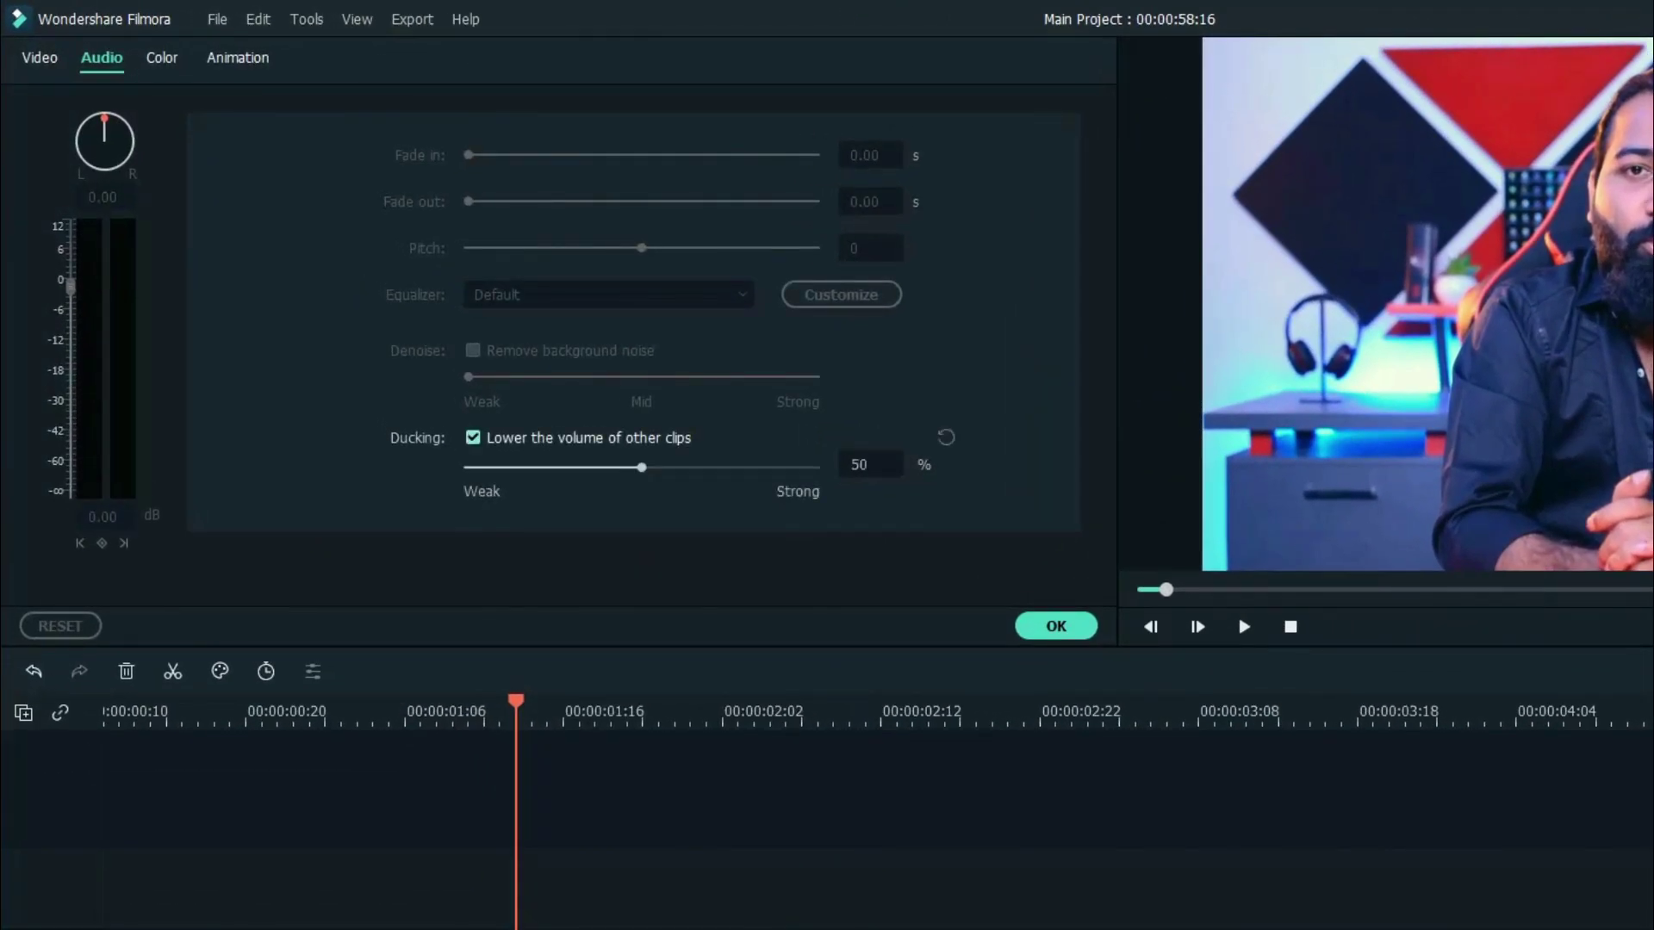
{"action": "left_click", "coordinate": [473, 437]}
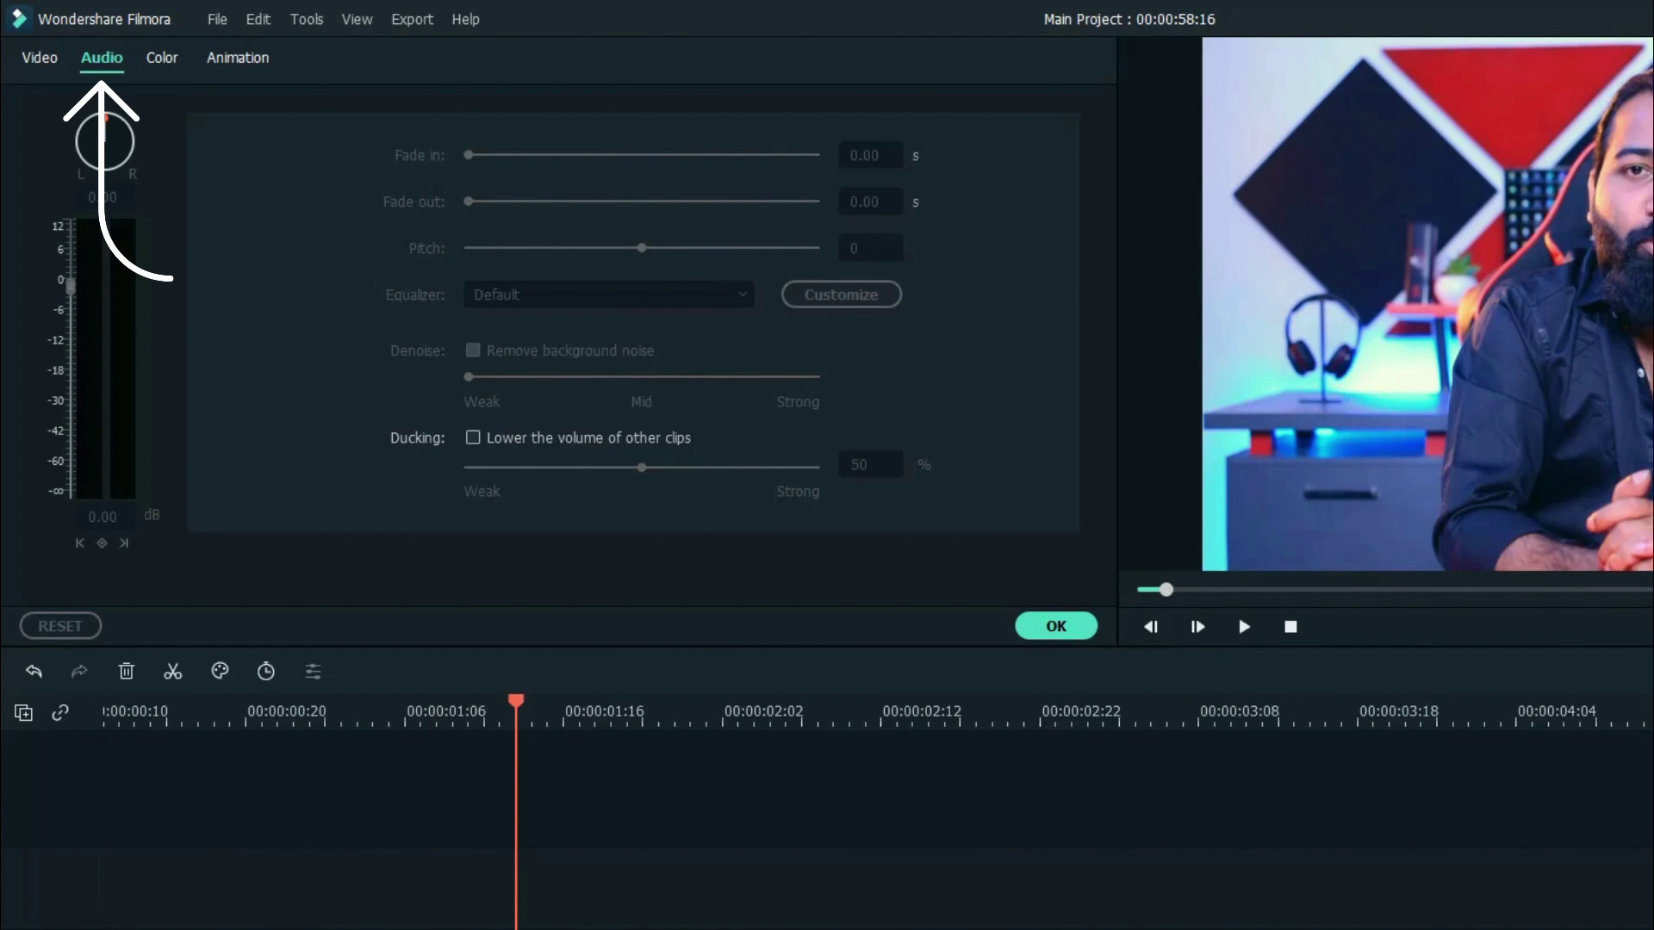
{"action": "left_click", "coordinate": [473, 438]}
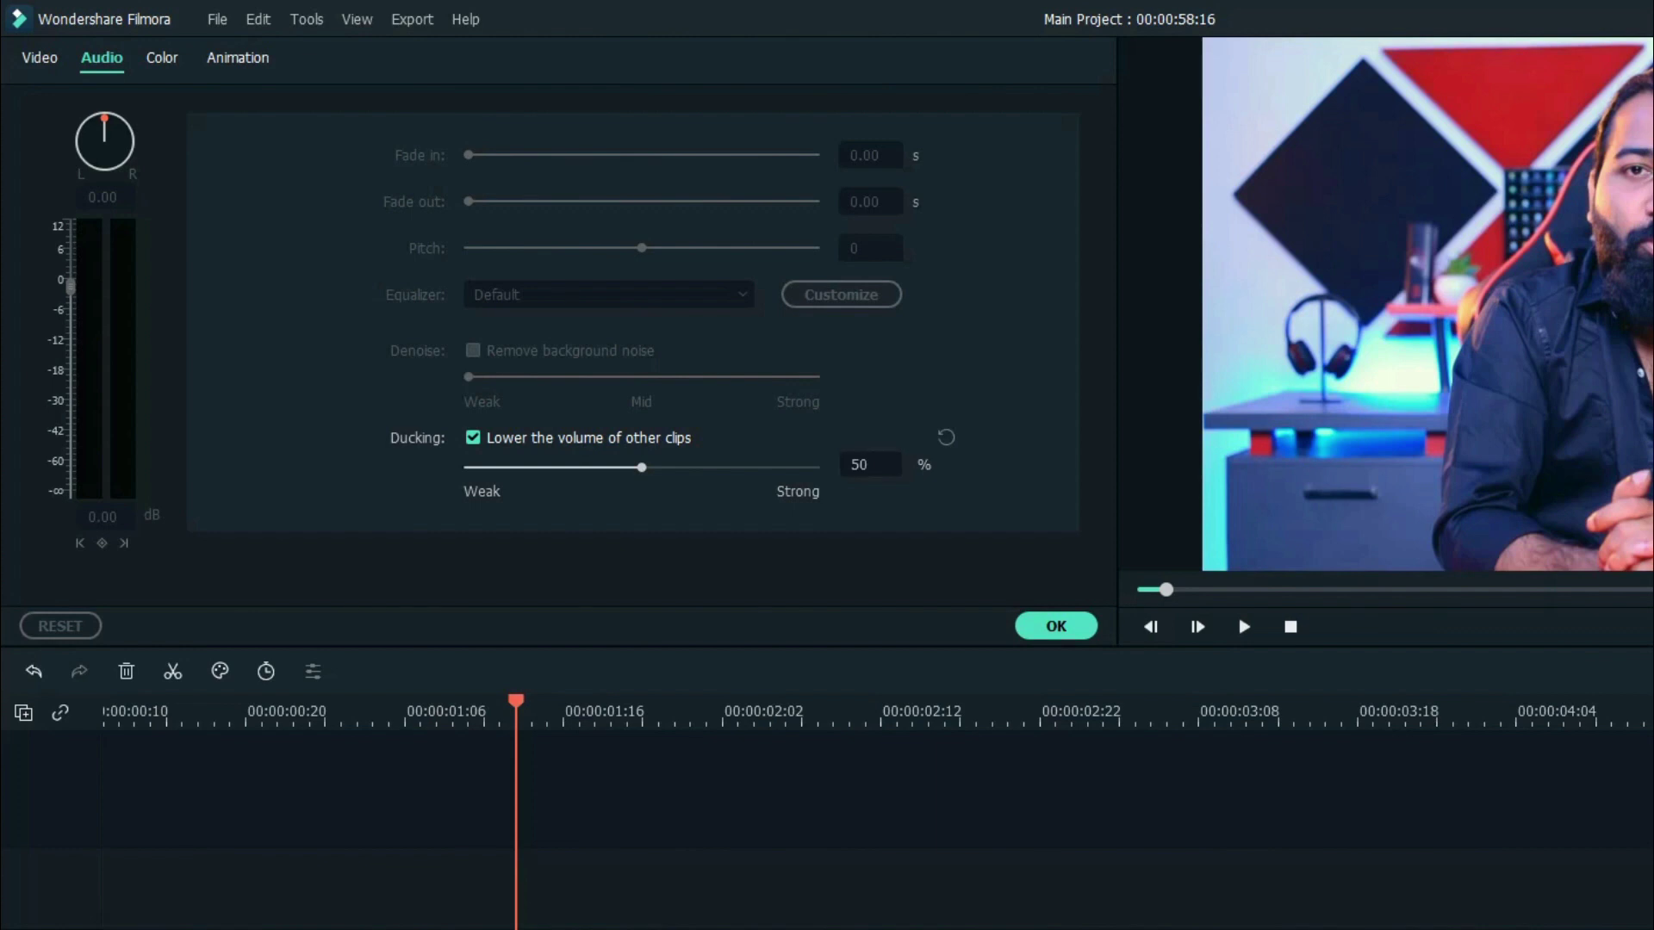
Set the ducking strength to 60% and apply the audio adjustments to the video segments.
{"action": "left_click", "coordinate": [870, 464]}
{"action": "left_click", "coordinate": [870, 464]}
{"action": "double_click", "coordinate": [870, 465]}
{"action": "left_click", "coordinate": [870, 464]}
{"action": "double_click", "coordinate": [851, 464]}
{"action": "type", "text": "60"}
{"action": "key", "text": "Return"}
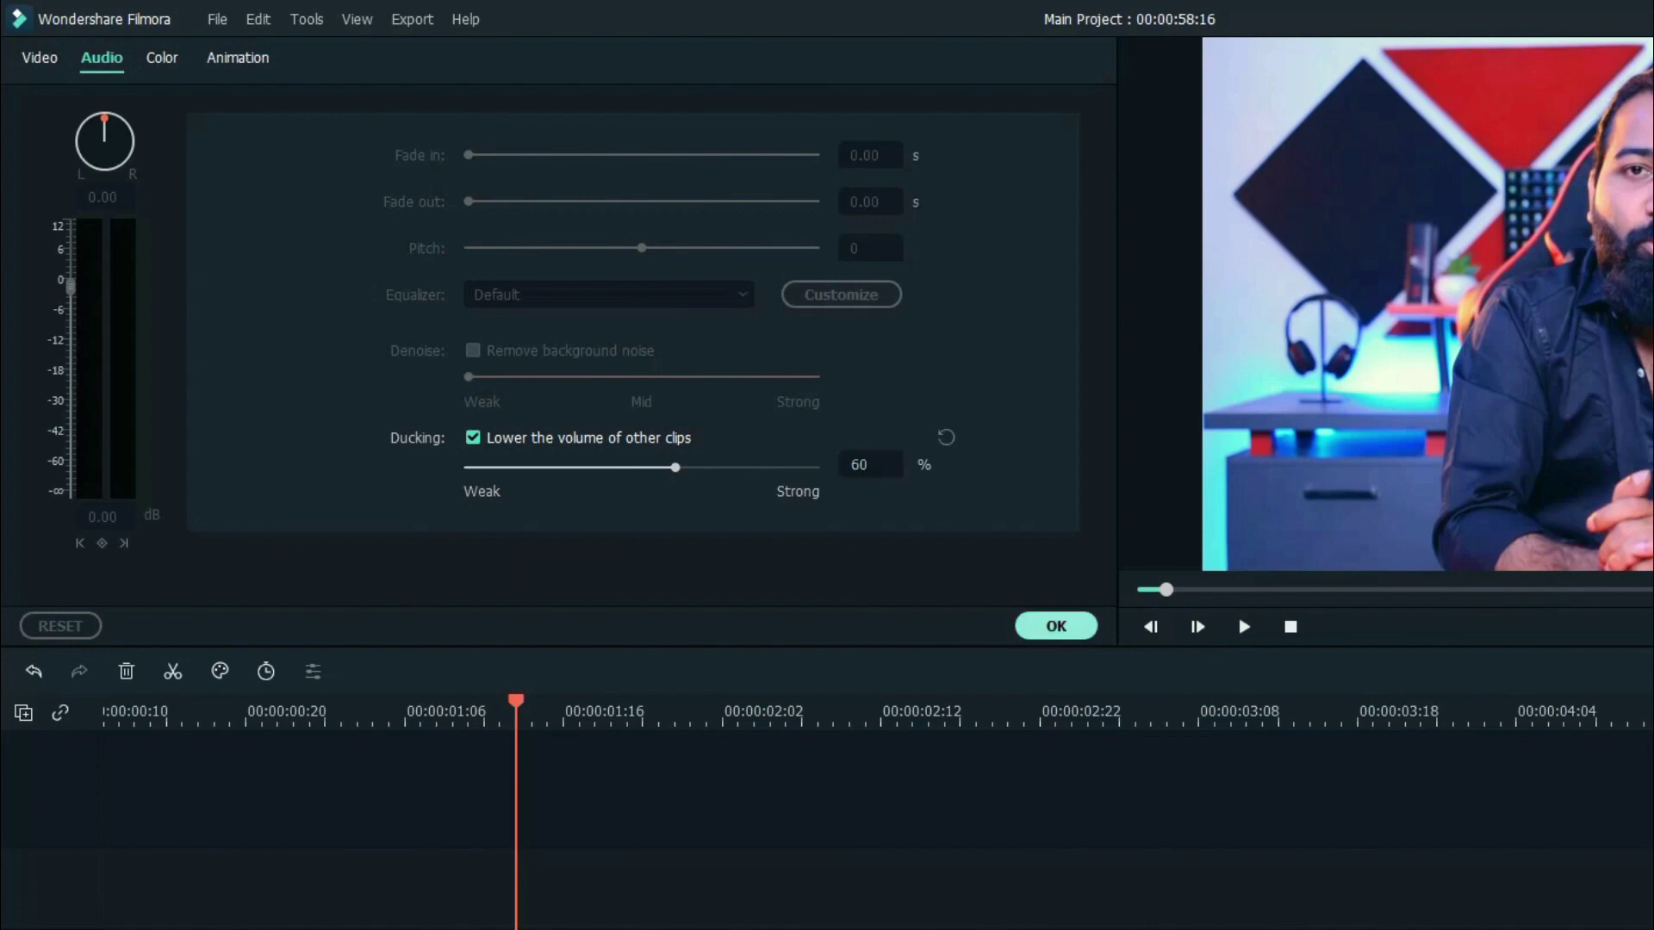
{"action": "left_click", "coordinate": [1056, 626]}
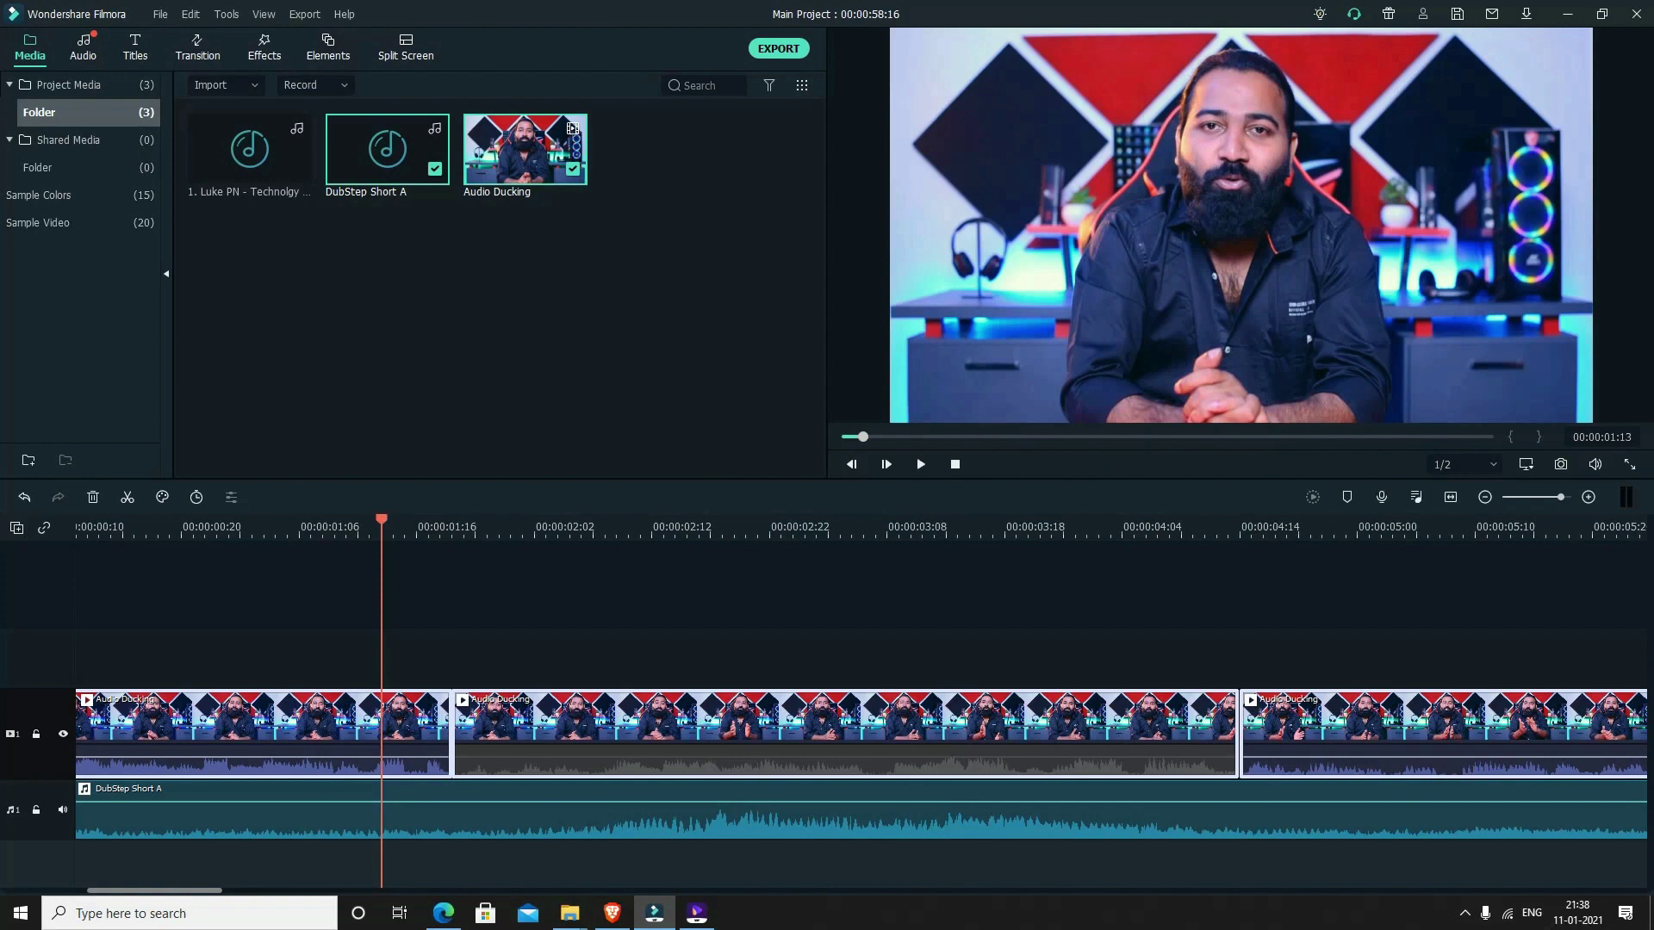
Play the timeline from the beginning to check how the music ducks under the speech, and return to the start.
{"action": "left_click", "coordinate": [955, 465]}
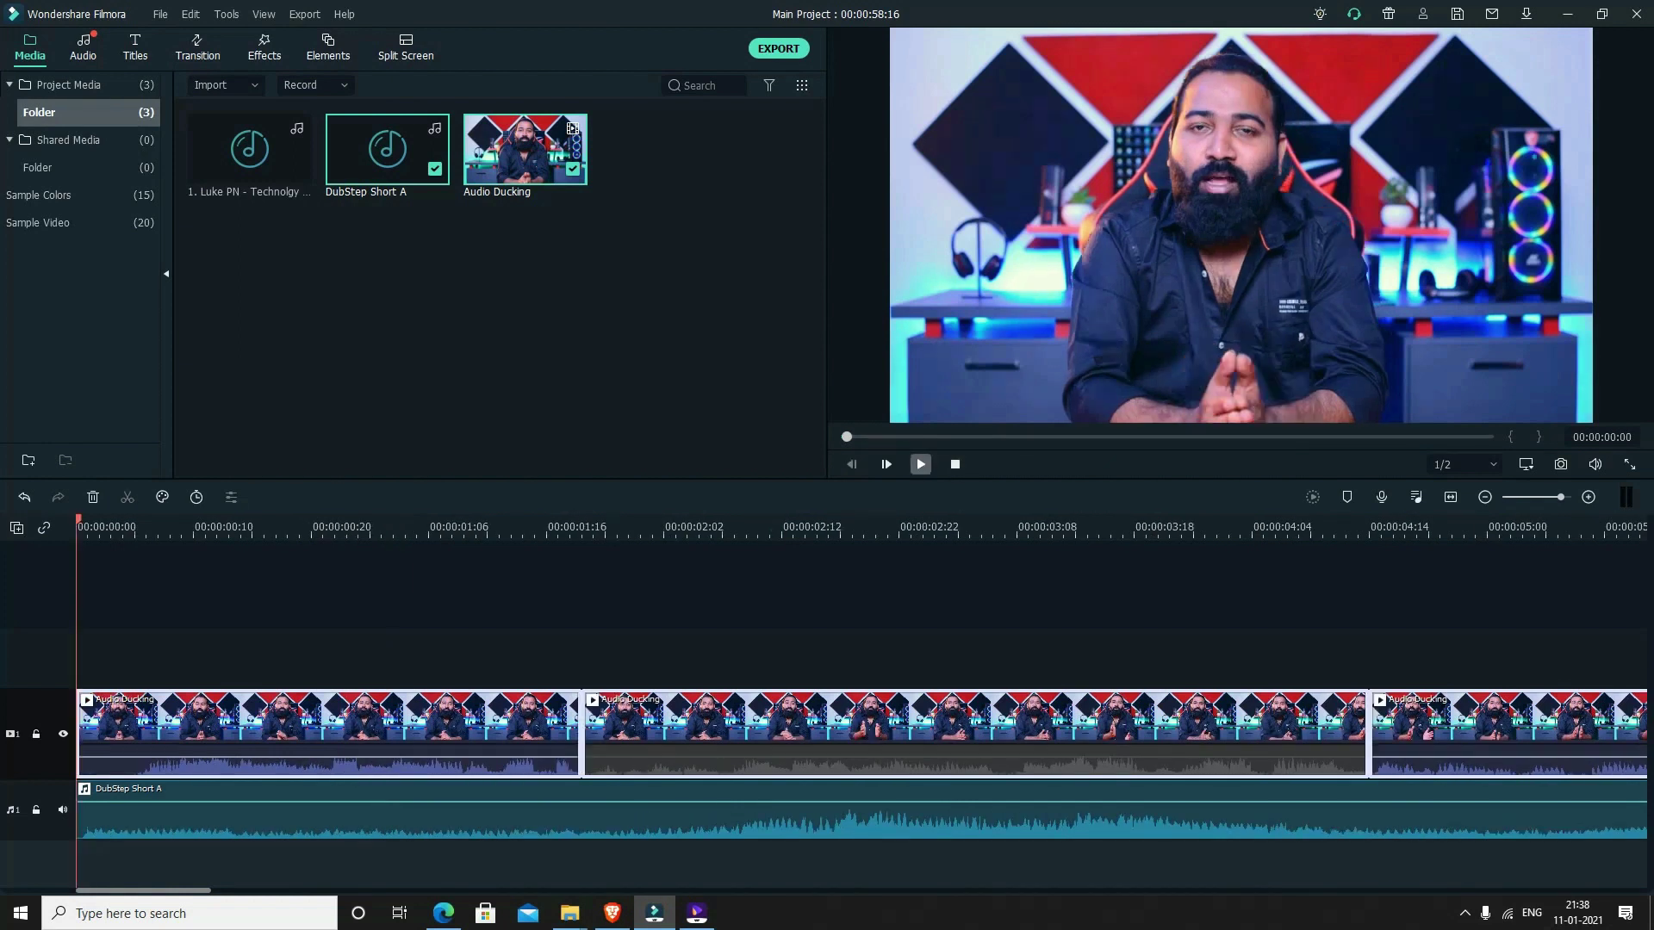
{"action": "left_click", "coordinate": [921, 465]}
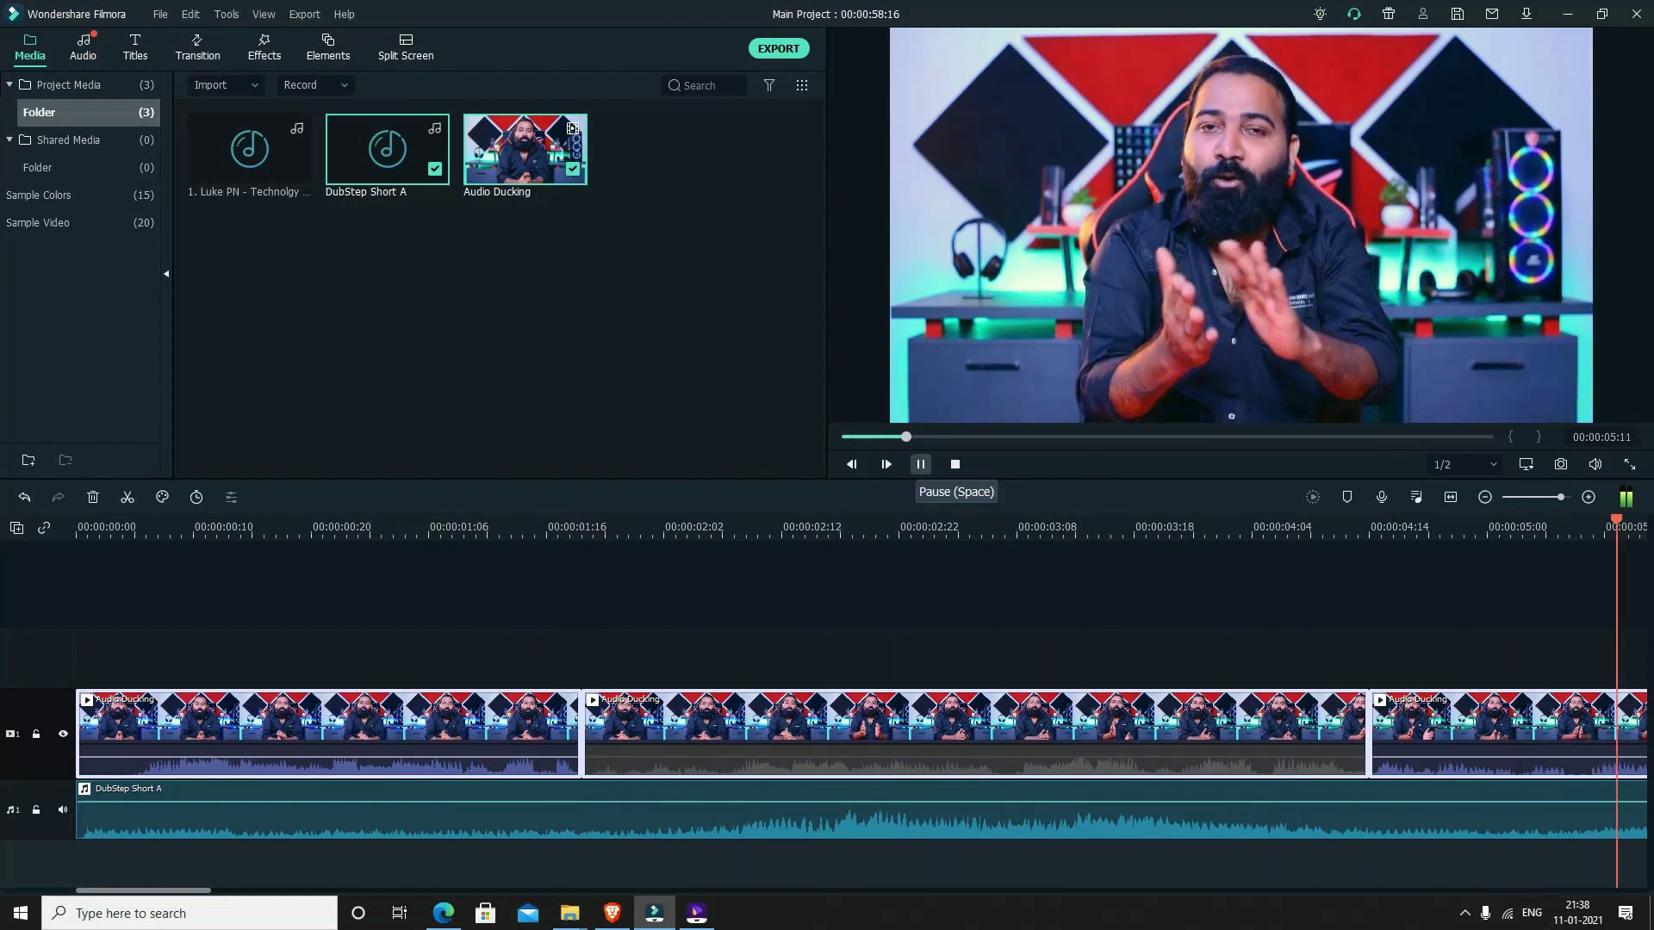
{"action": "left_click", "coordinate": [920, 464]}
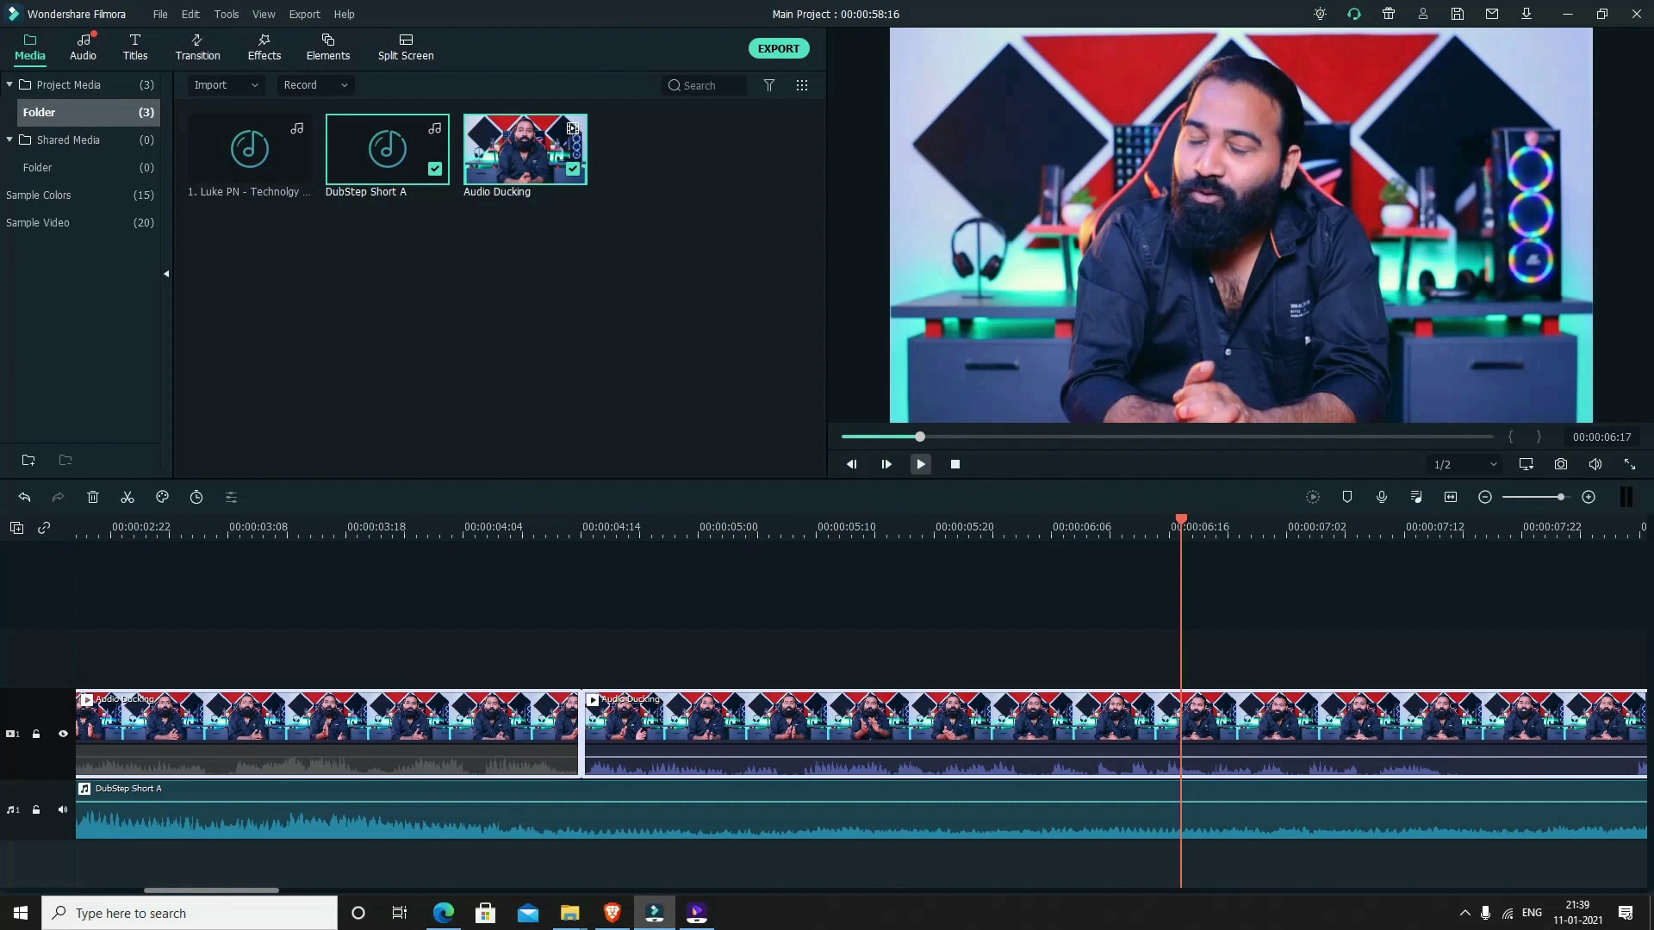
{"action": "left_click", "coordinate": [955, 465]}
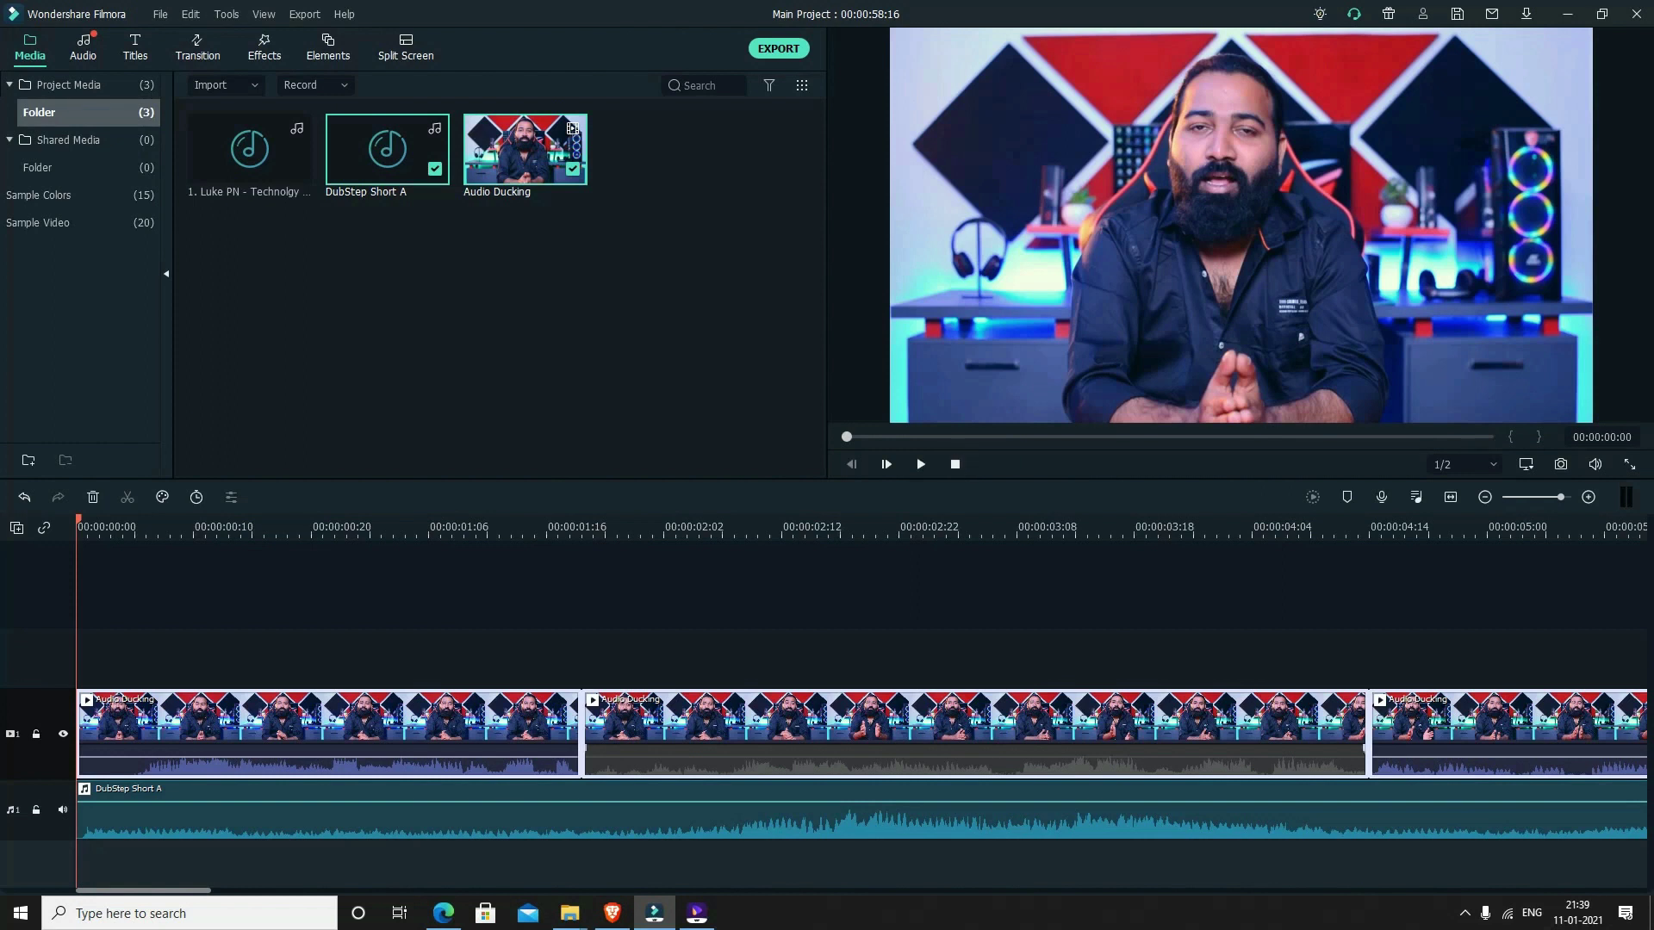
Turn off ducking for all three video segments and apply the change.
{"action": "left_click_drag", "start_coordinate": [425, 600], "coordinate": [1563, 714]}
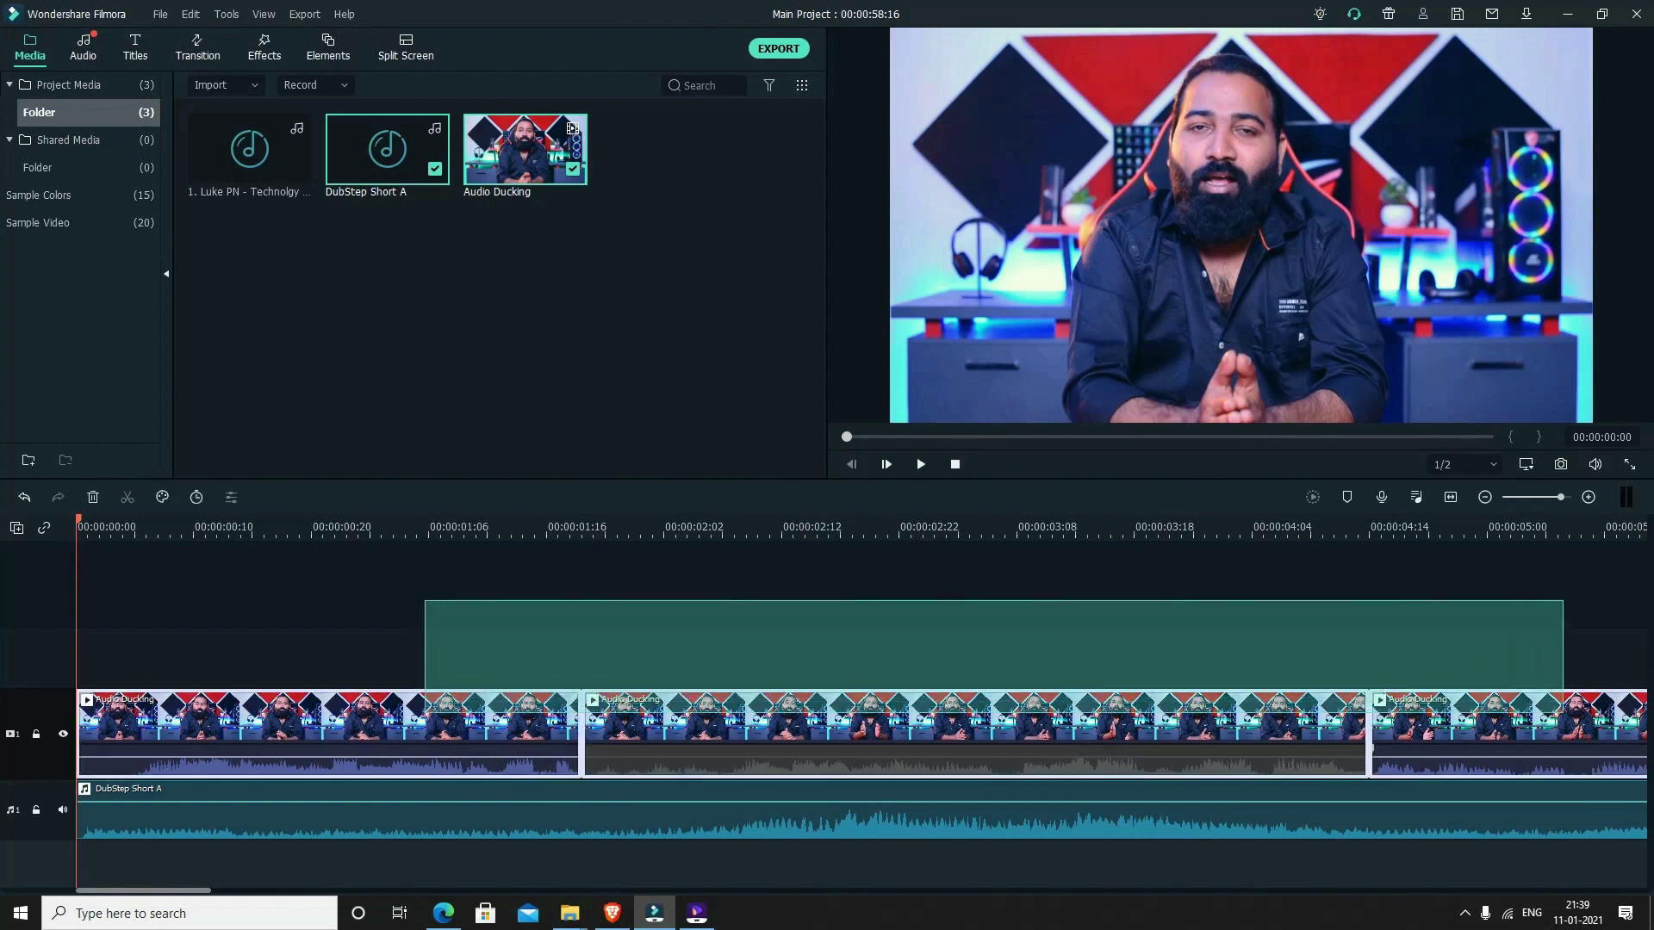
{"action": "right_click", "coordinate": [816, 734]}
{"action": "left_click", "coordinate": [873, 511]}
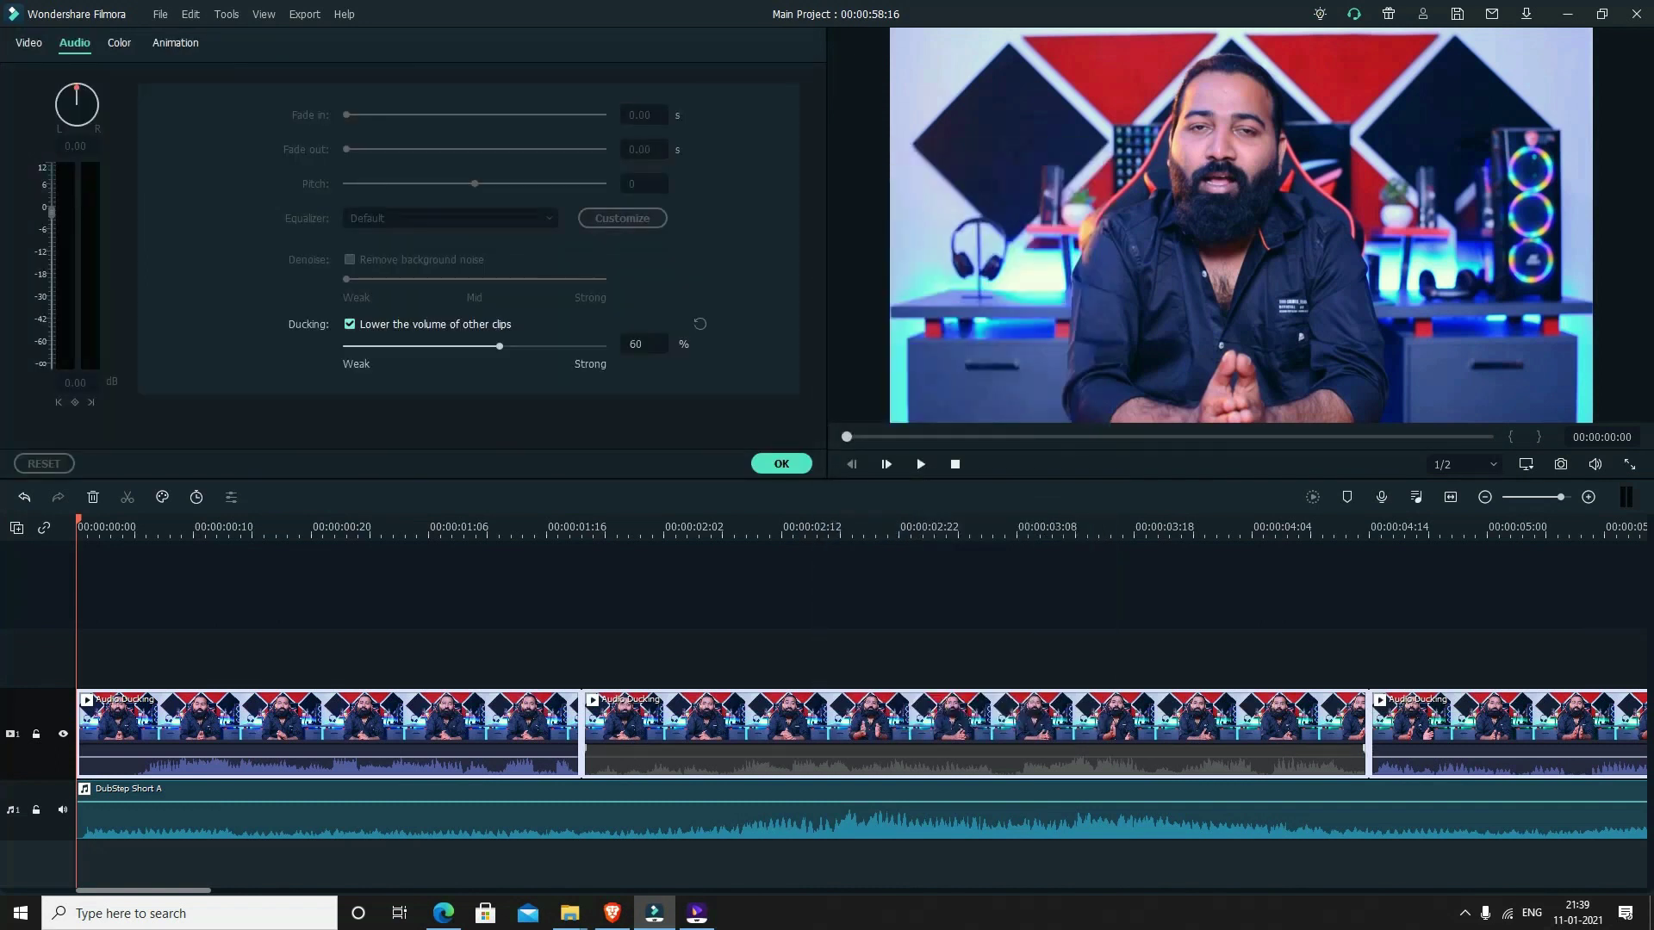
{"action": "left_click", "coordinate": [781, 463]}
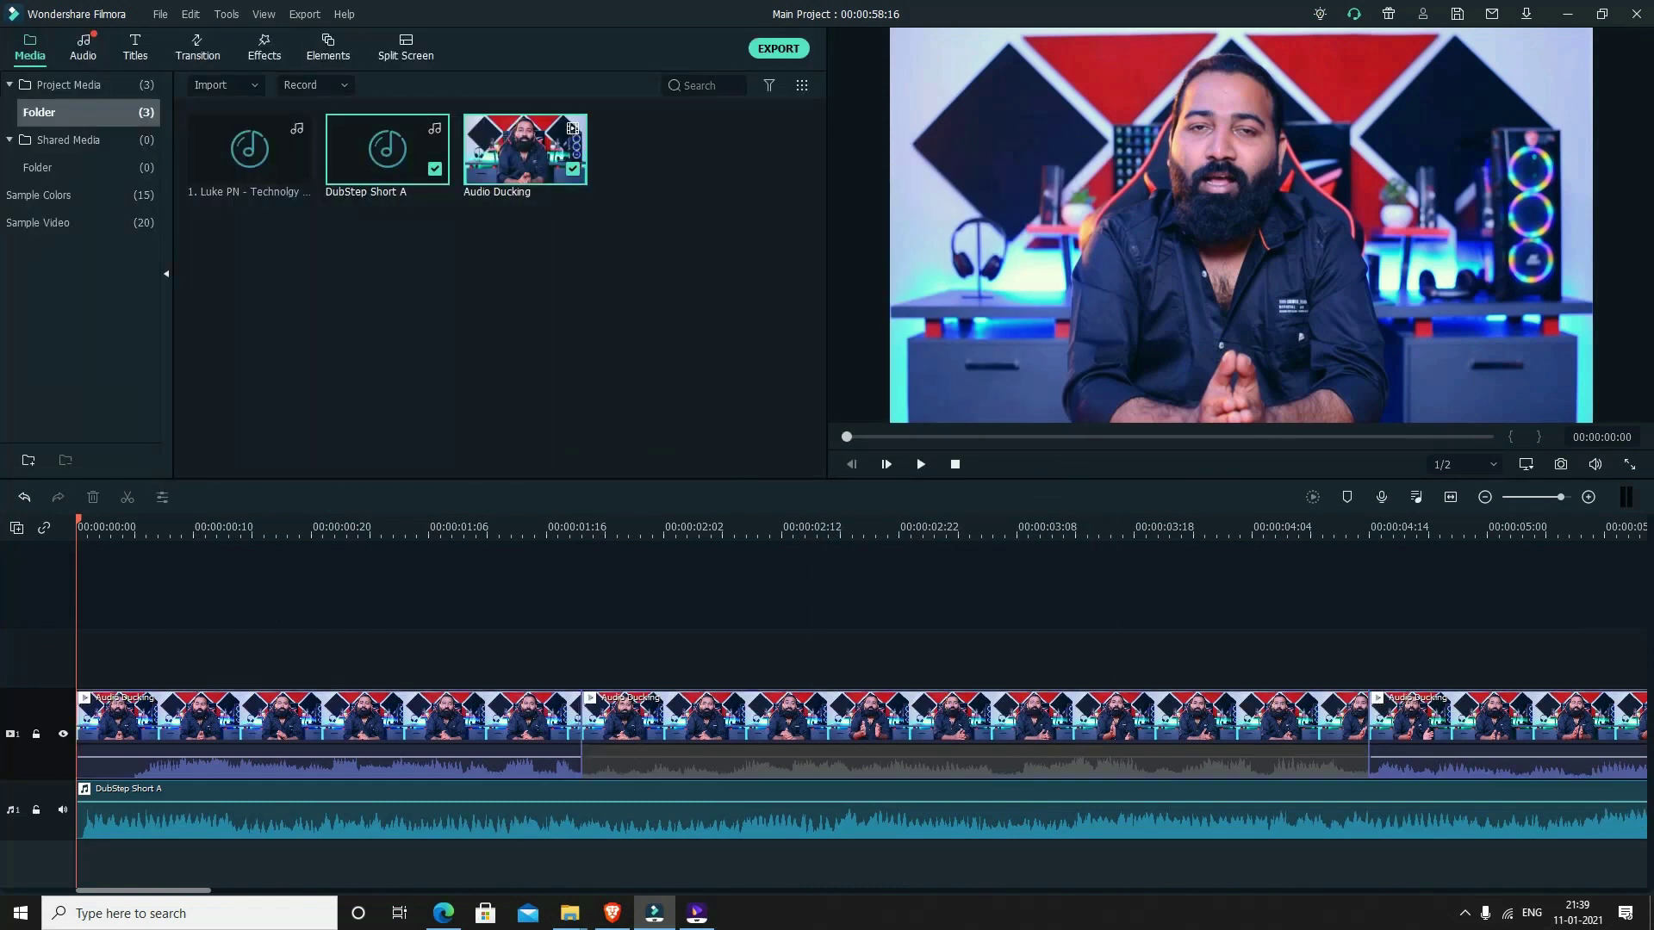
Open the audio adjustments for the middle video segment and enable lowering the volume of other clips.
{"action": "left_click", "coordinate": [895, 732]}
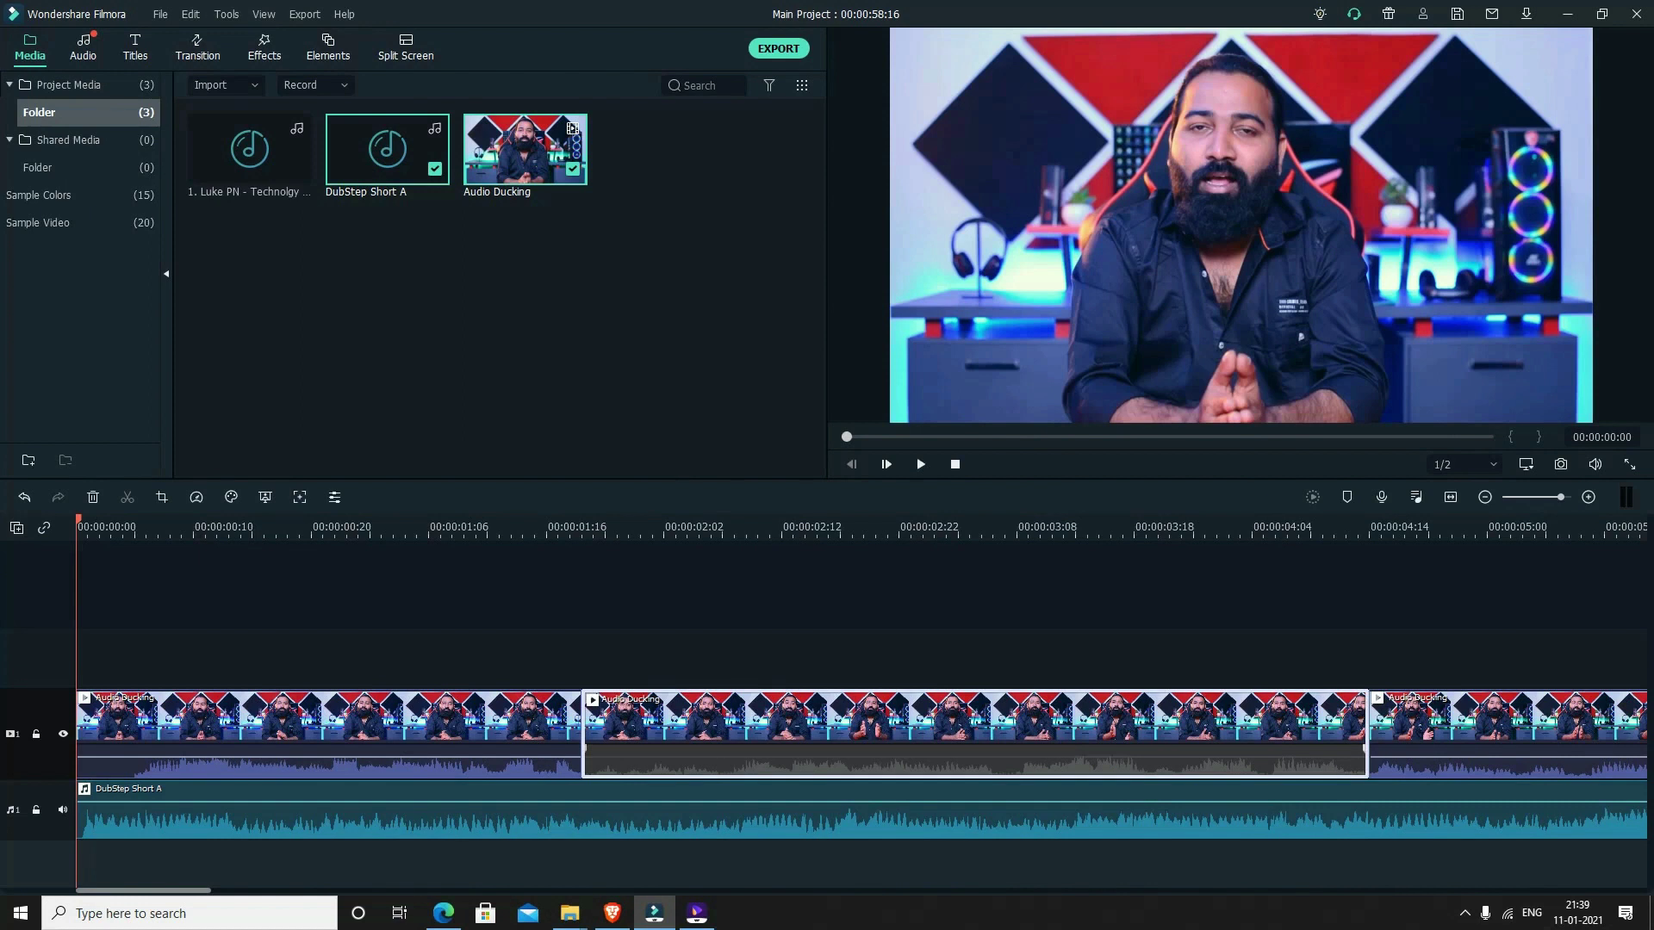
{"action": "right_click", "coordinate": [711, 741]}
{"action": "left_click", "coordinate": [861, 484]}
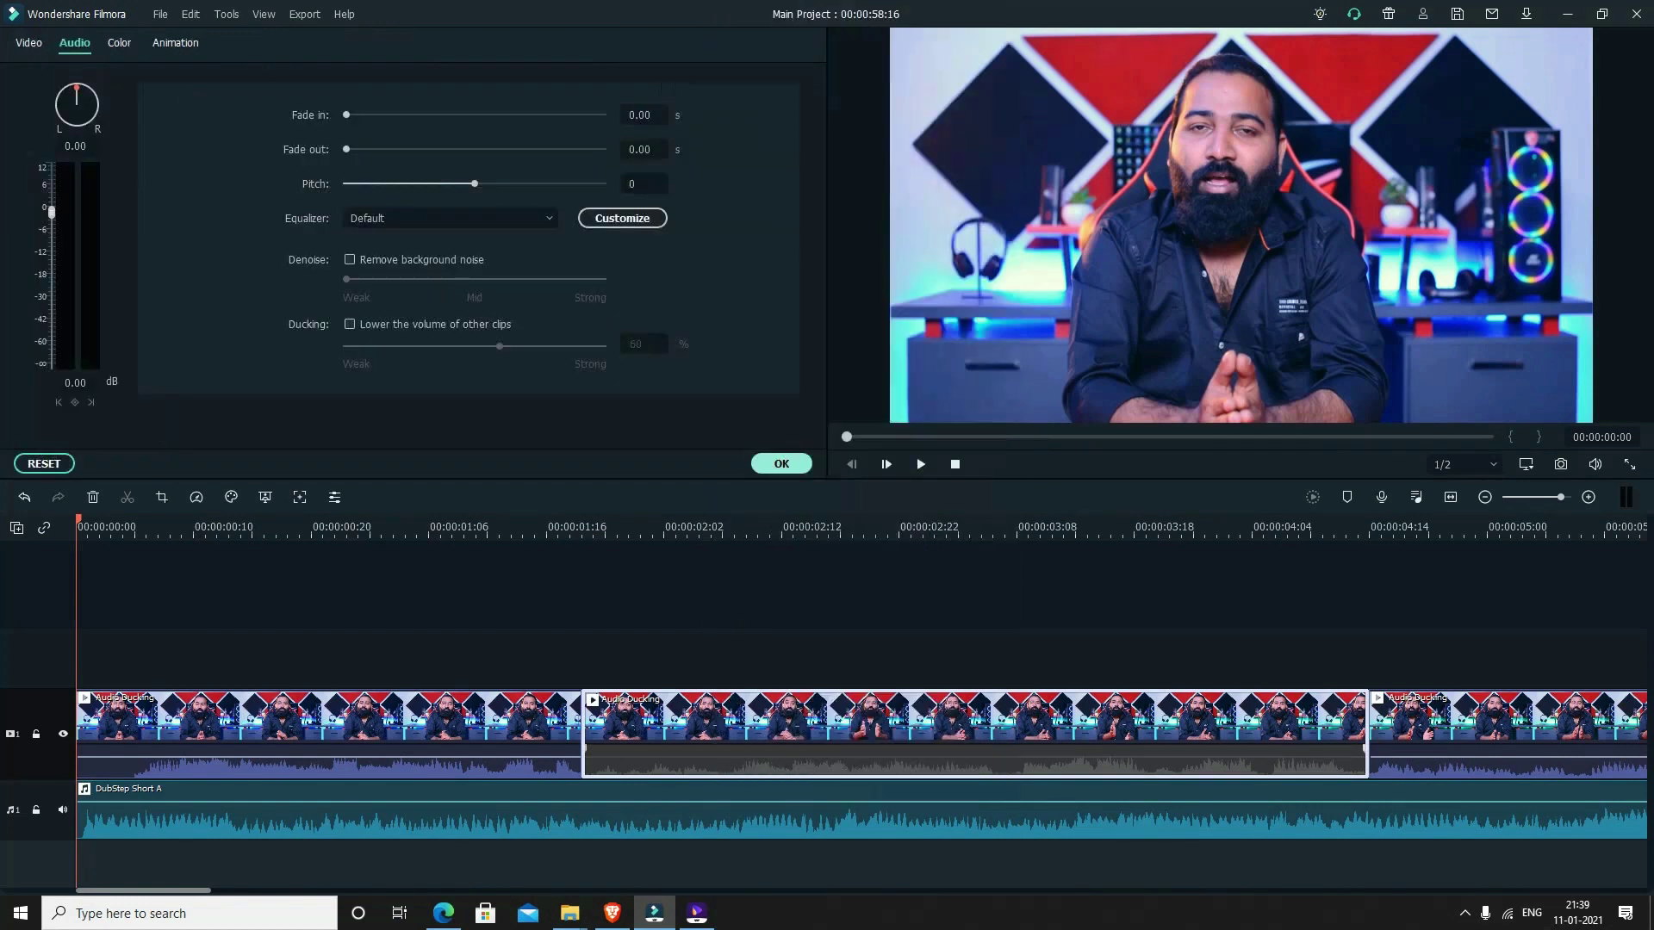
{"action": "left_click", "coordinate": [350, 324]}
Set the middle segment's ducking strength to 40% and apply the audio adjustments.
{"action": "left_click", "coordinate": [642, 343]}
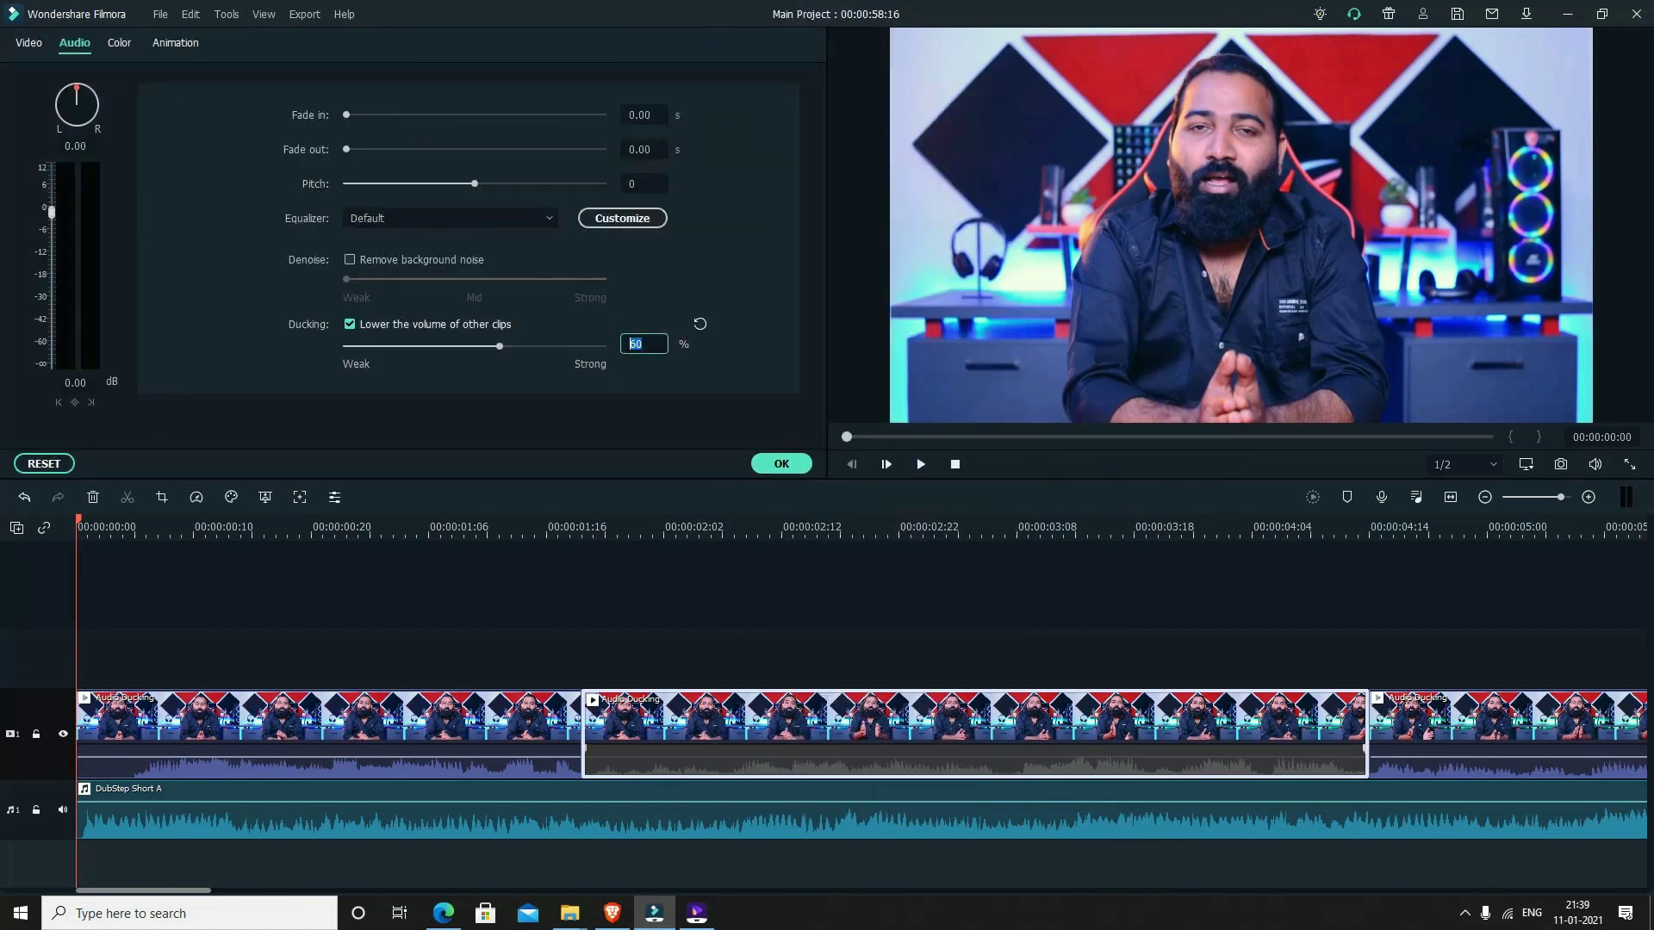
{"action": "type", "text": "50"}
{"action": "key", "text": "Return"}
{"action": "key", "text": "Return"}
{"action": "left_click", "coordinate": [643, 344]}
{"action": "type", "text": "40"}
{"action": "key", "text": "Return"}
{"action": "left_click", "coordinate": [781, 463]}
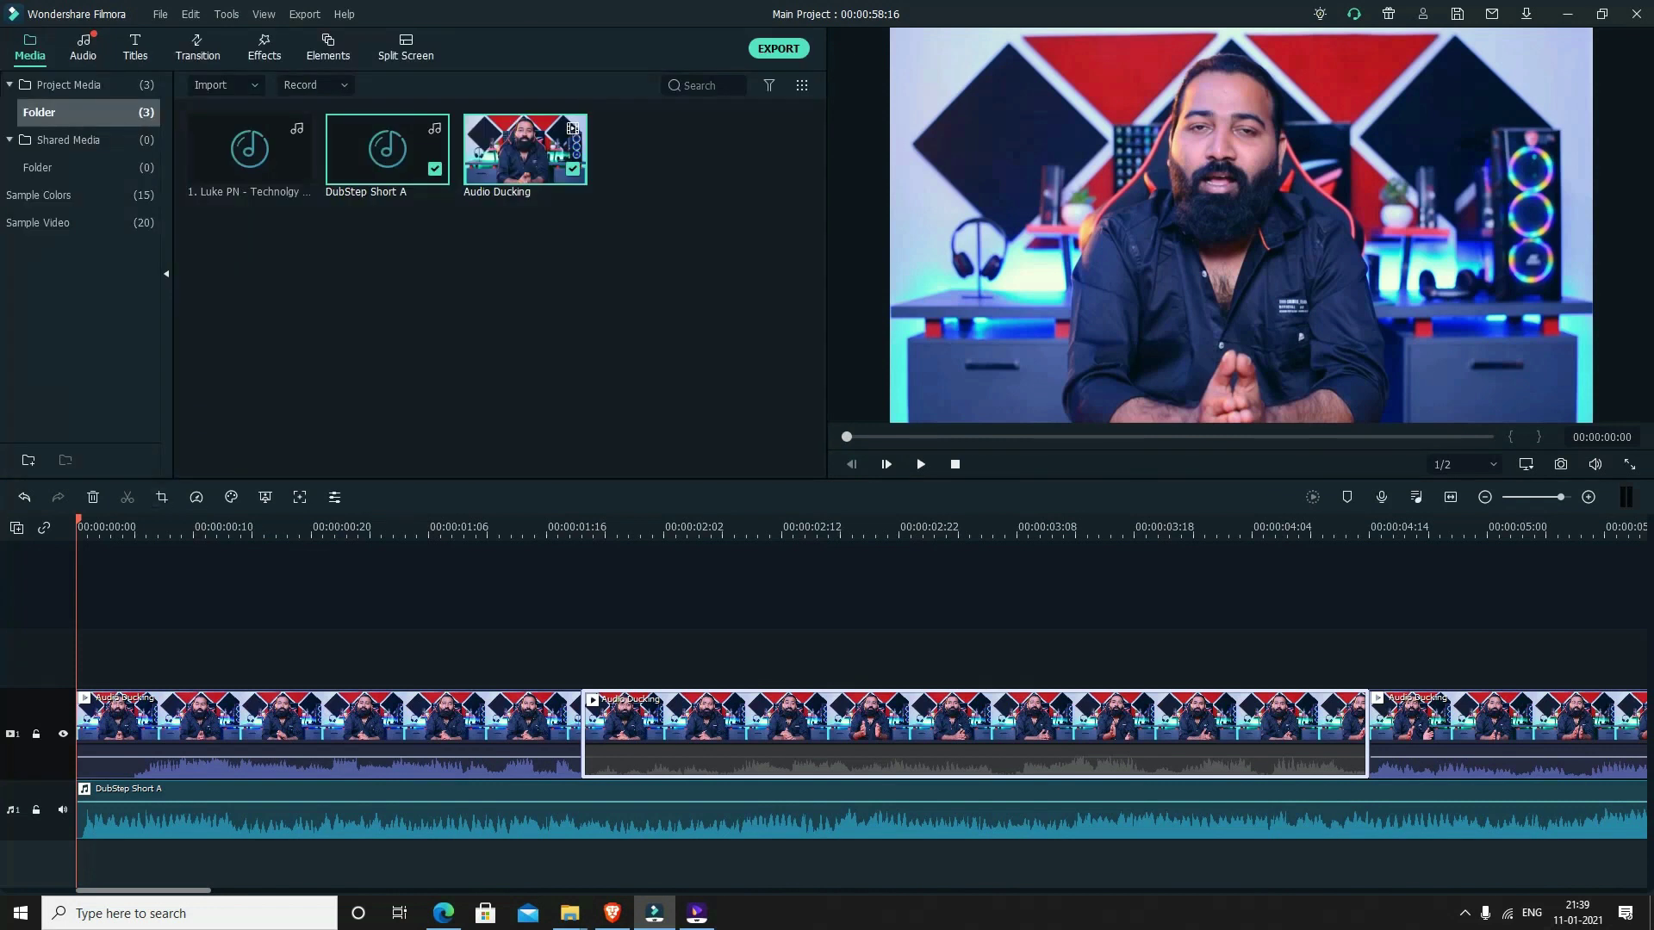
Play the timeline through the ducked middle segment, then inspect the music waveform within and after that segment.
{"action": "key", "text": "space"}
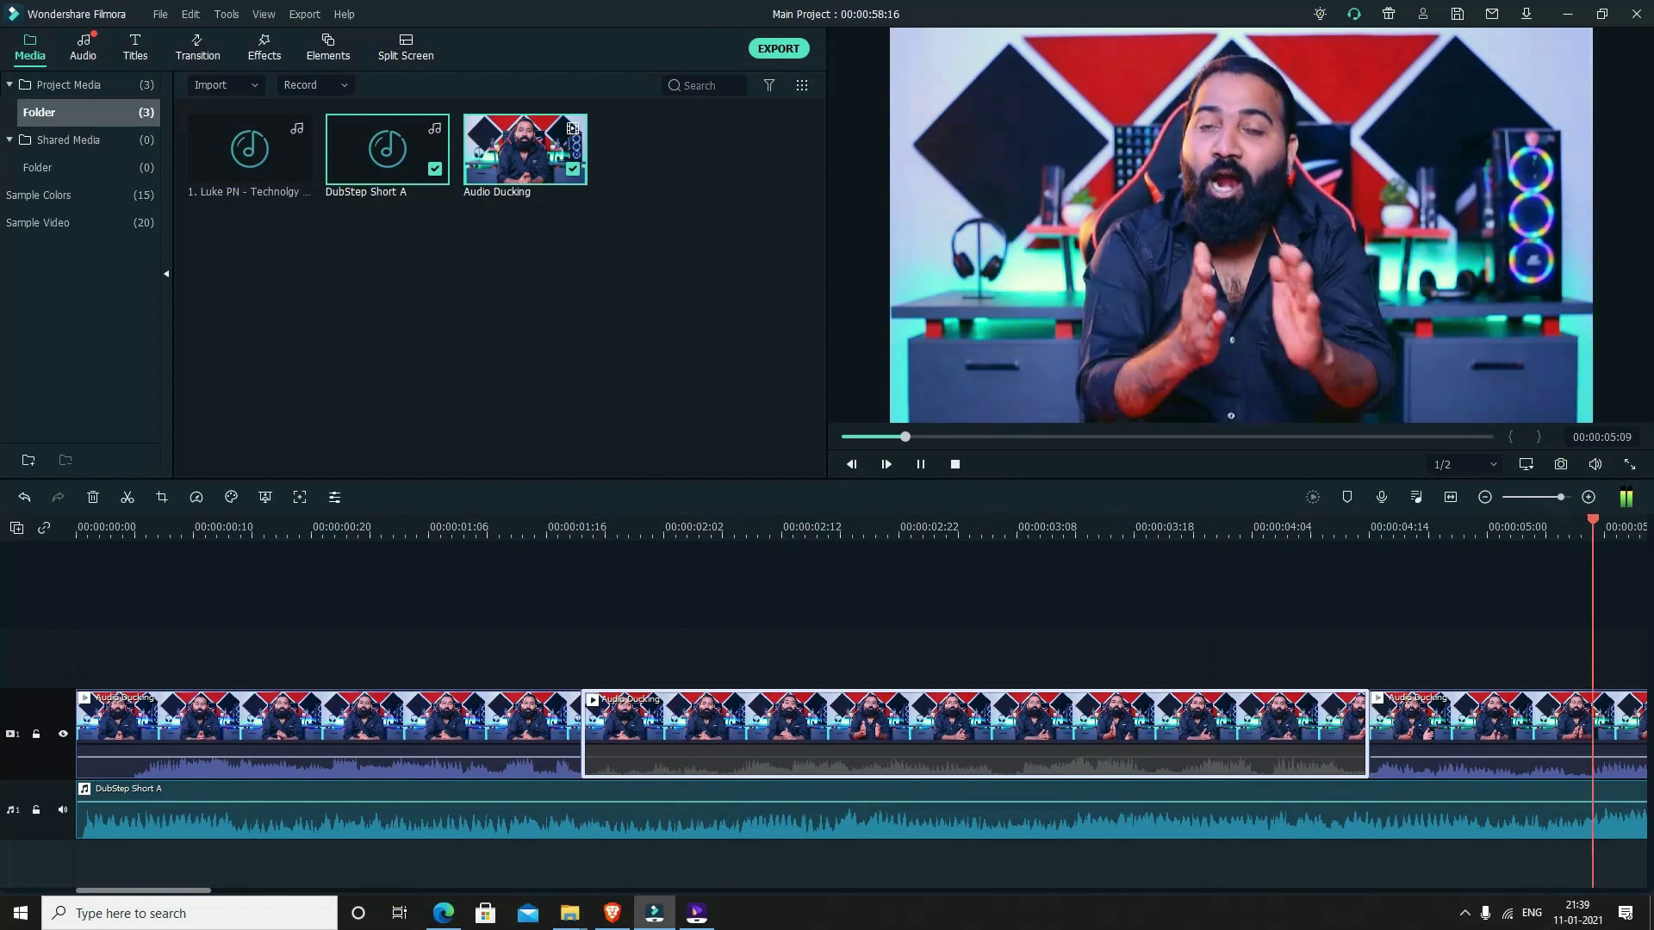
{"action": "key", "text": "space"}
{"action": "key", "text": "ctrl+minus"}
{"action": "key", "text": "ctrl+minus"}
{"action": "key", "text": "ctrl+minus"}
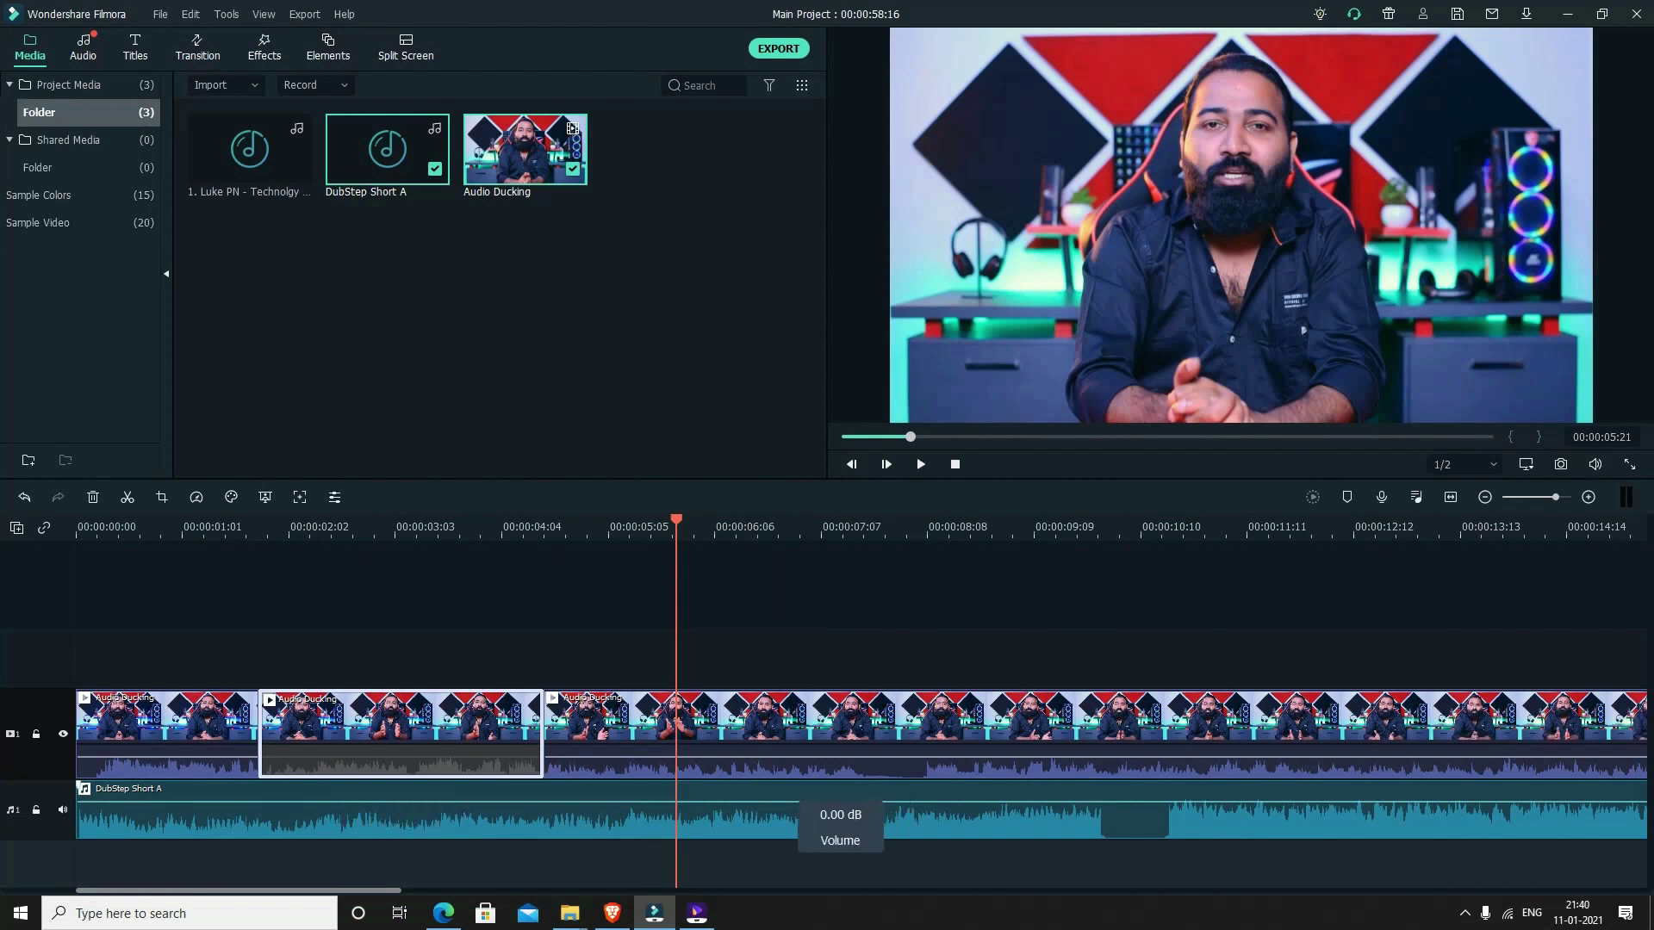
{"action": "left_click", "coordinate": [361, 526]}
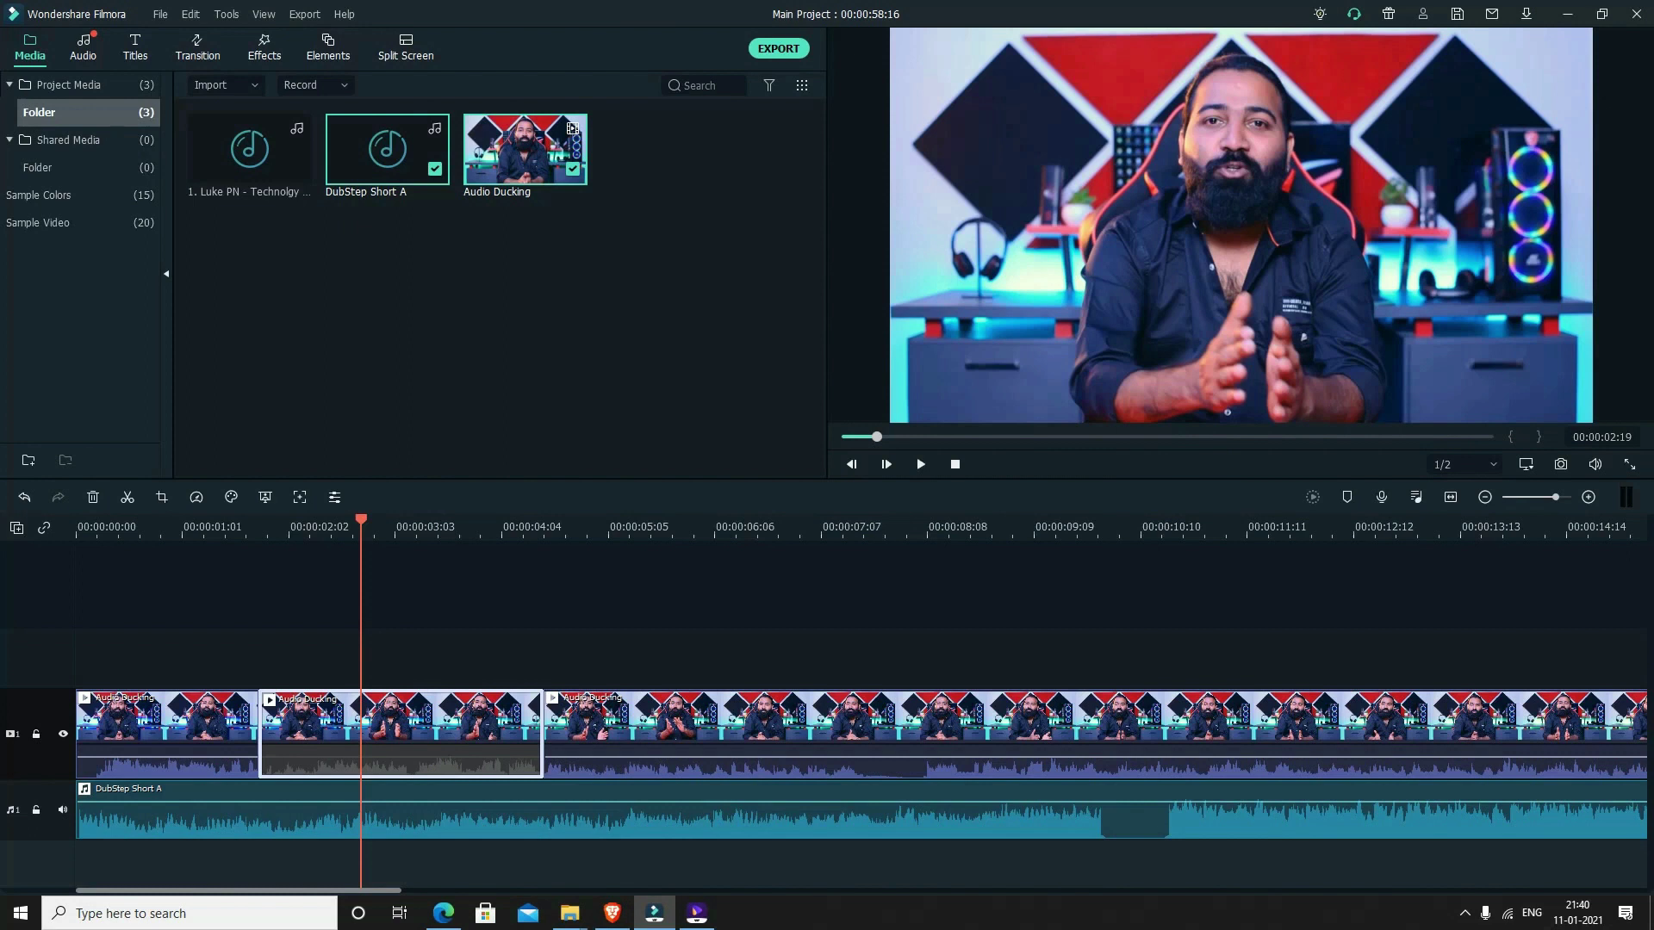
{"action": "left_click", "coordinate": [608, 526]}
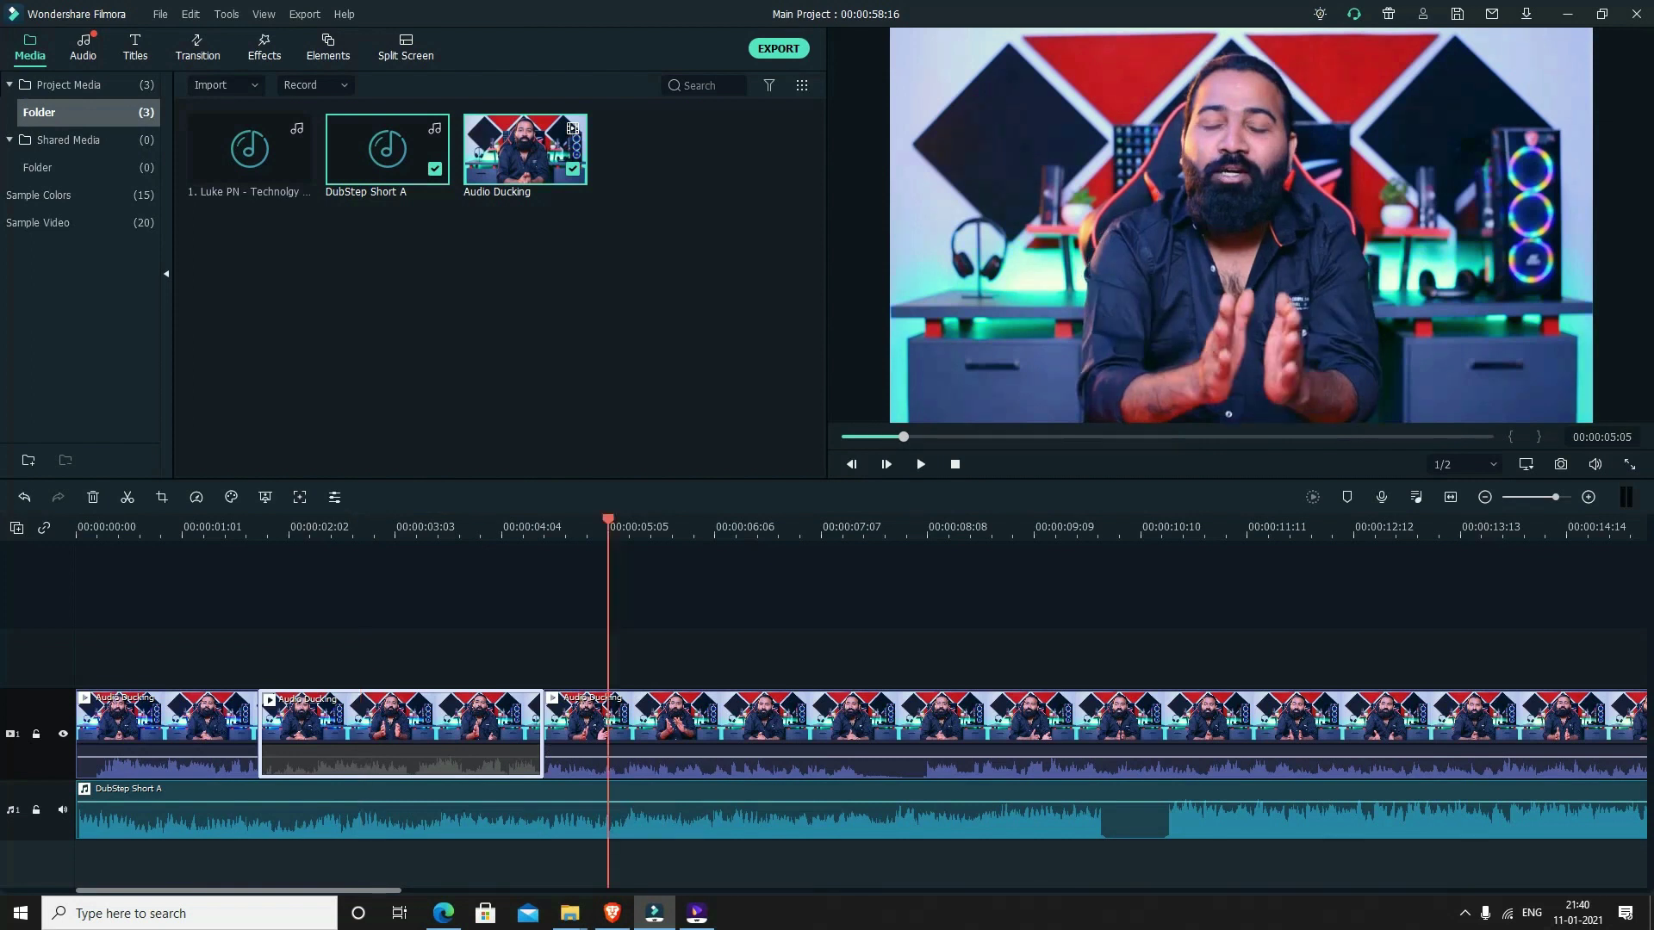
Select the DubStep Short A music clip and lower its overall volume slightly to about -1.5 dB.
{"action": "left_click", "coordinate": [603, 814]}
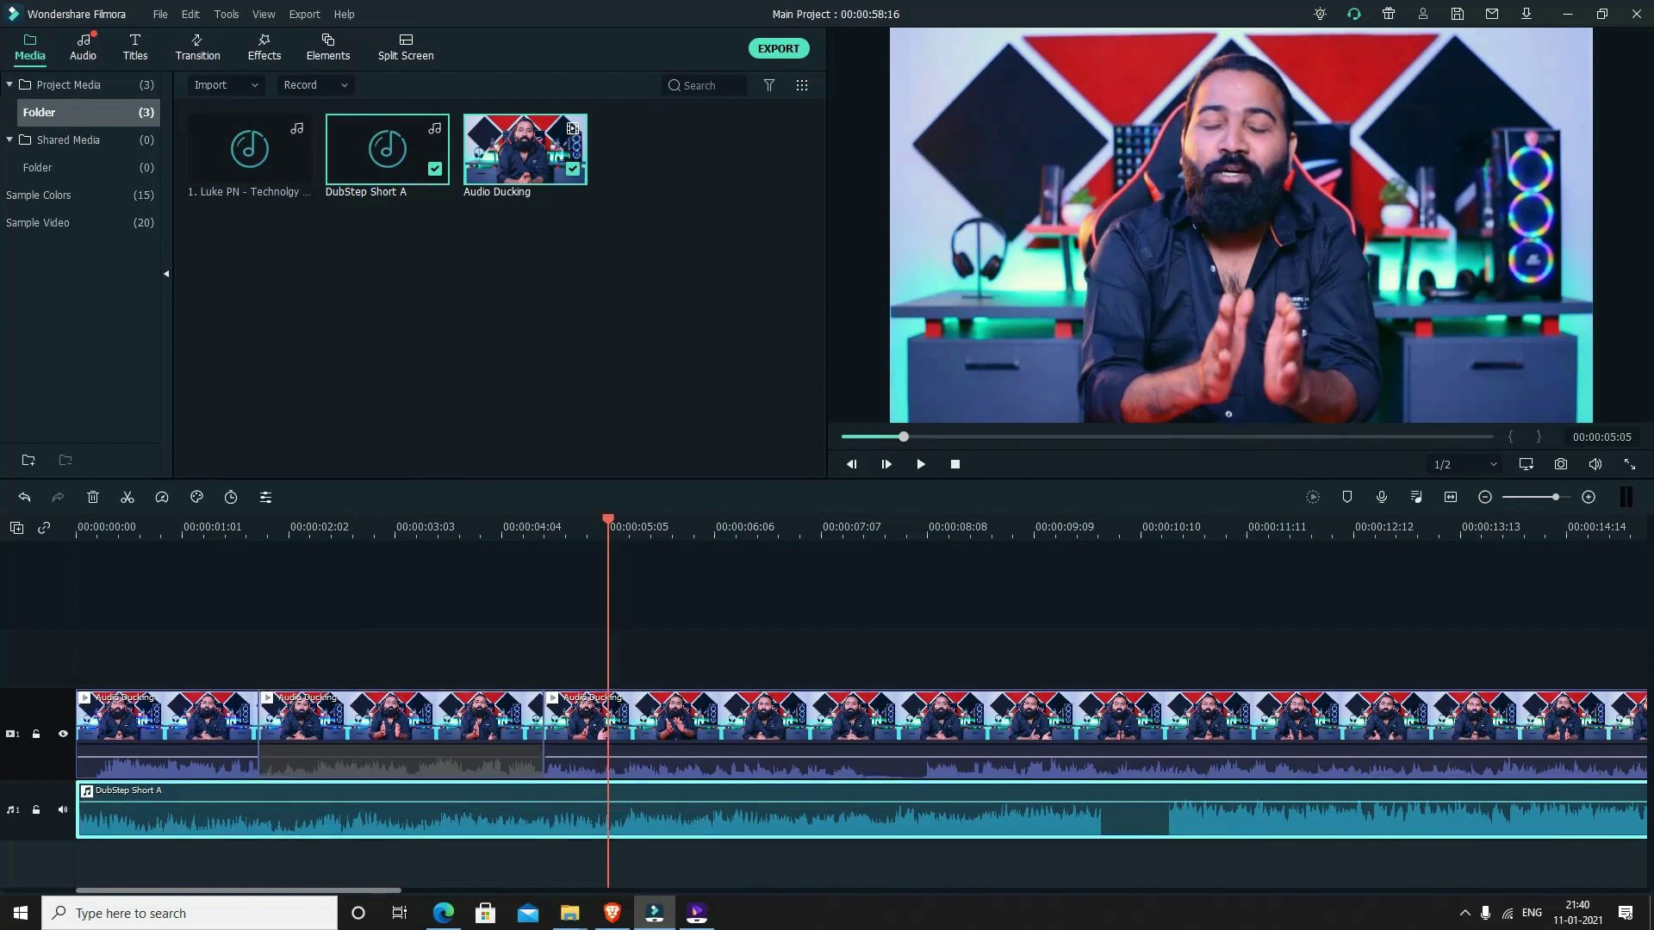
{"action": "key", "text": "ctrl+="}
{"action": "key", "text": "ctrl+="}
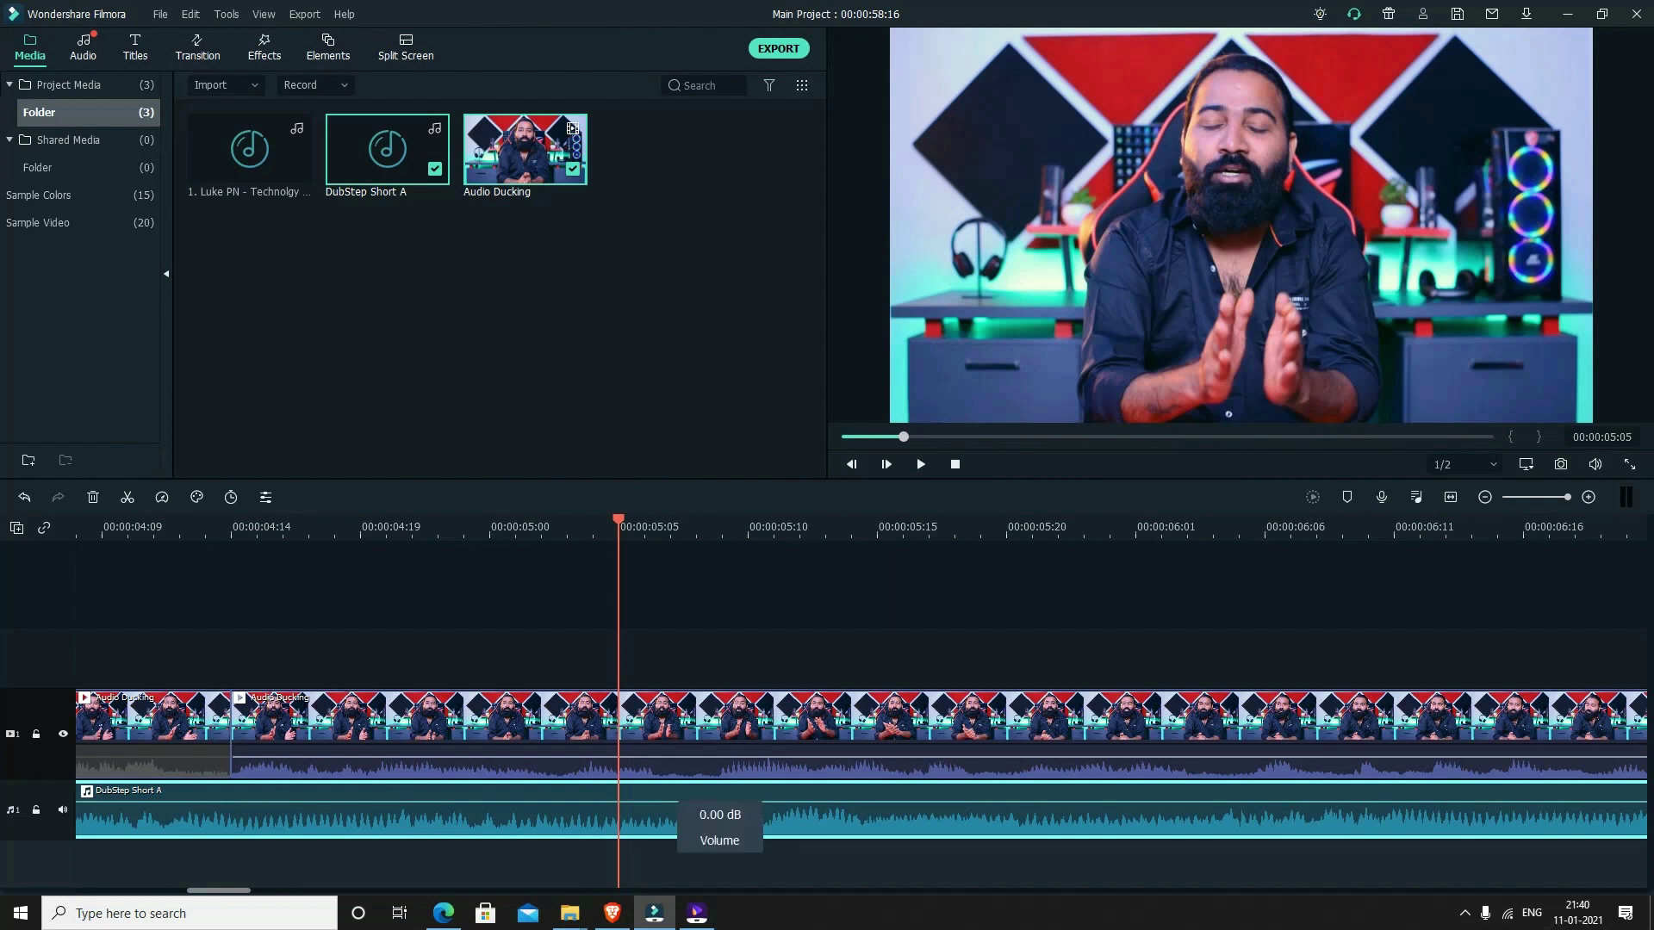
{"action": "left_click_drag", "start_coordinate": [720, 802], "coordinate": [737, 801]}
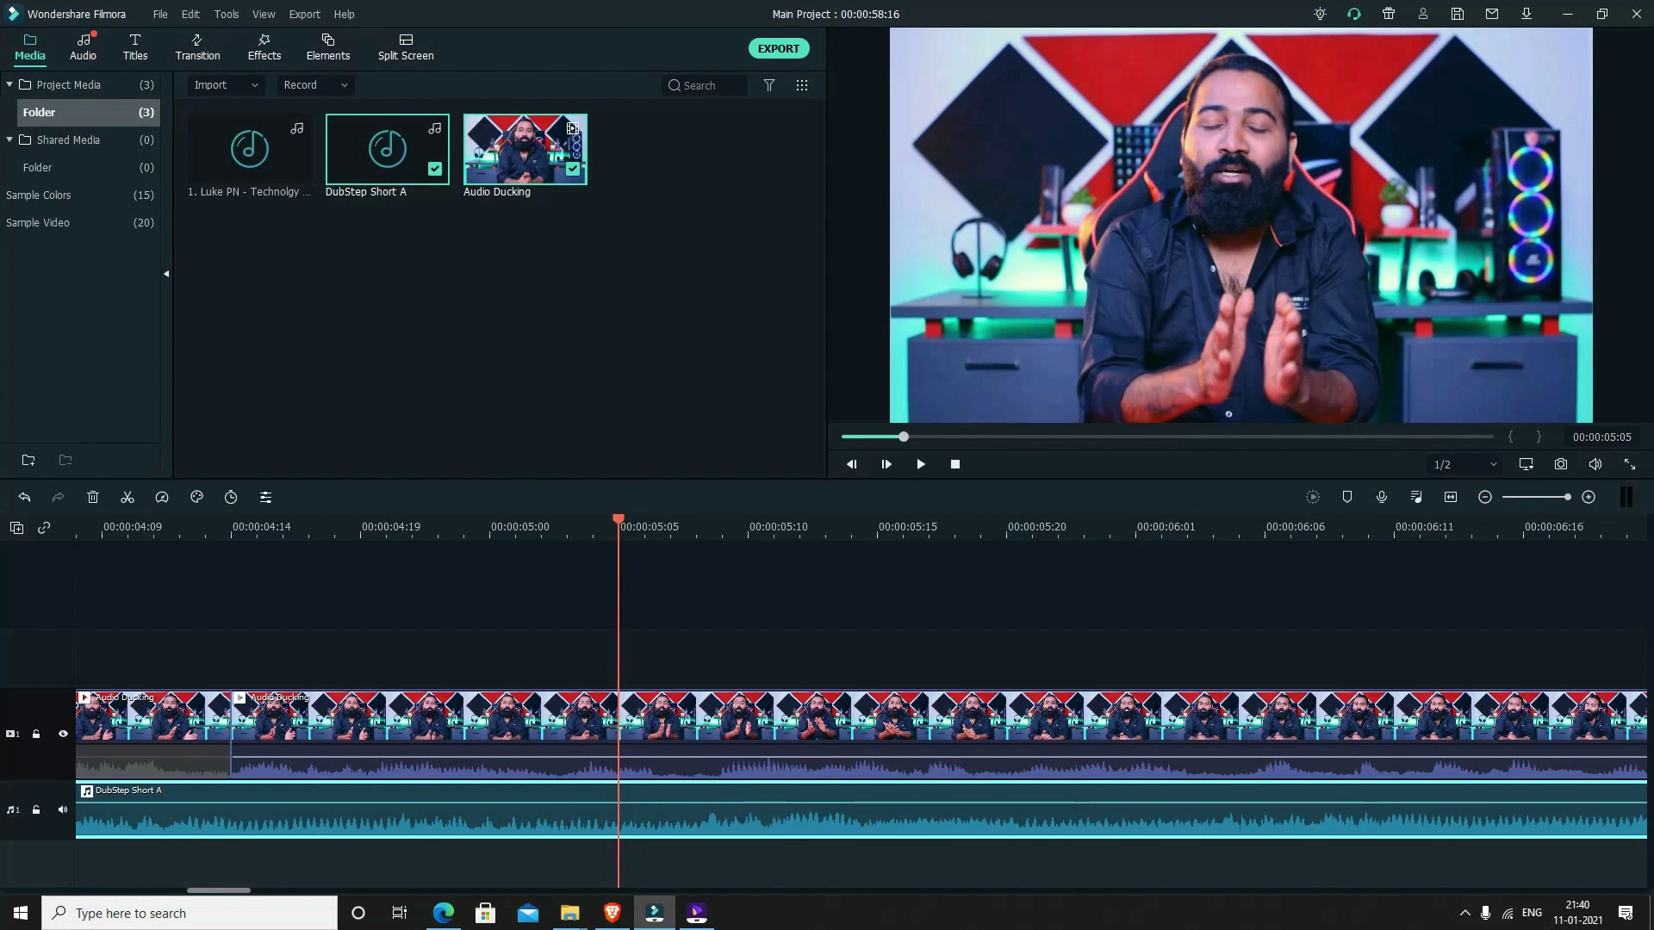
Try lowering the whole music clip's volume to about -16 dB, play it, and undo the volume change.
{"action": "left_click_drag", "start_coordinate": [695, 802], "coordinate": [696, 816]}
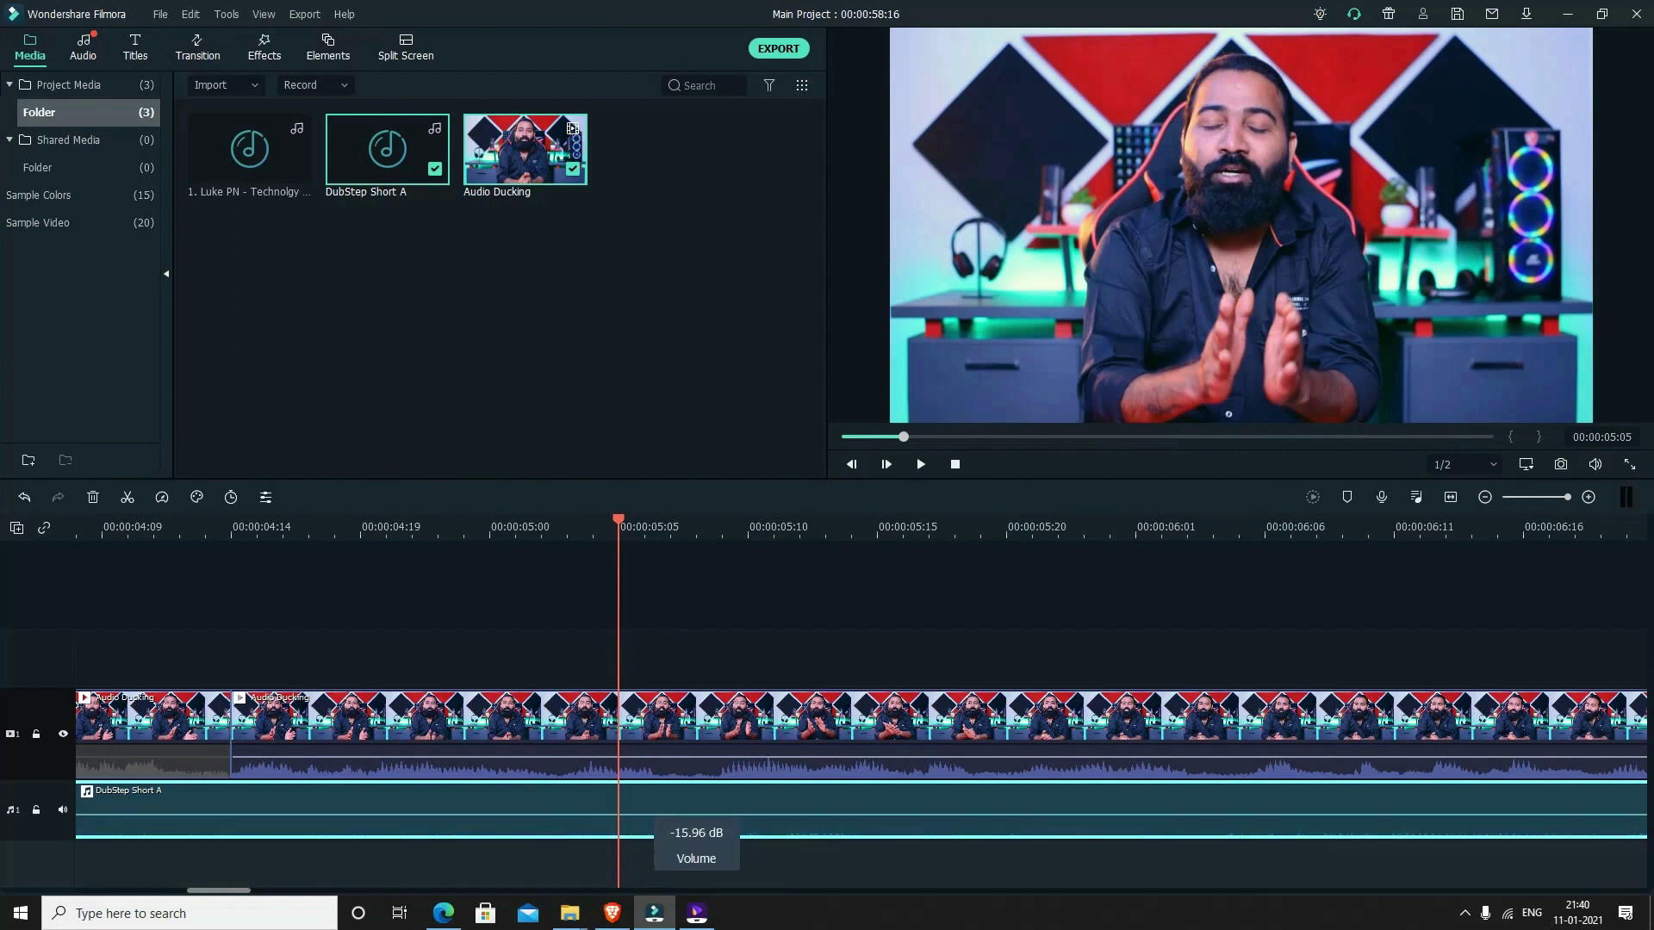
{"action": "key", "text": "space"}
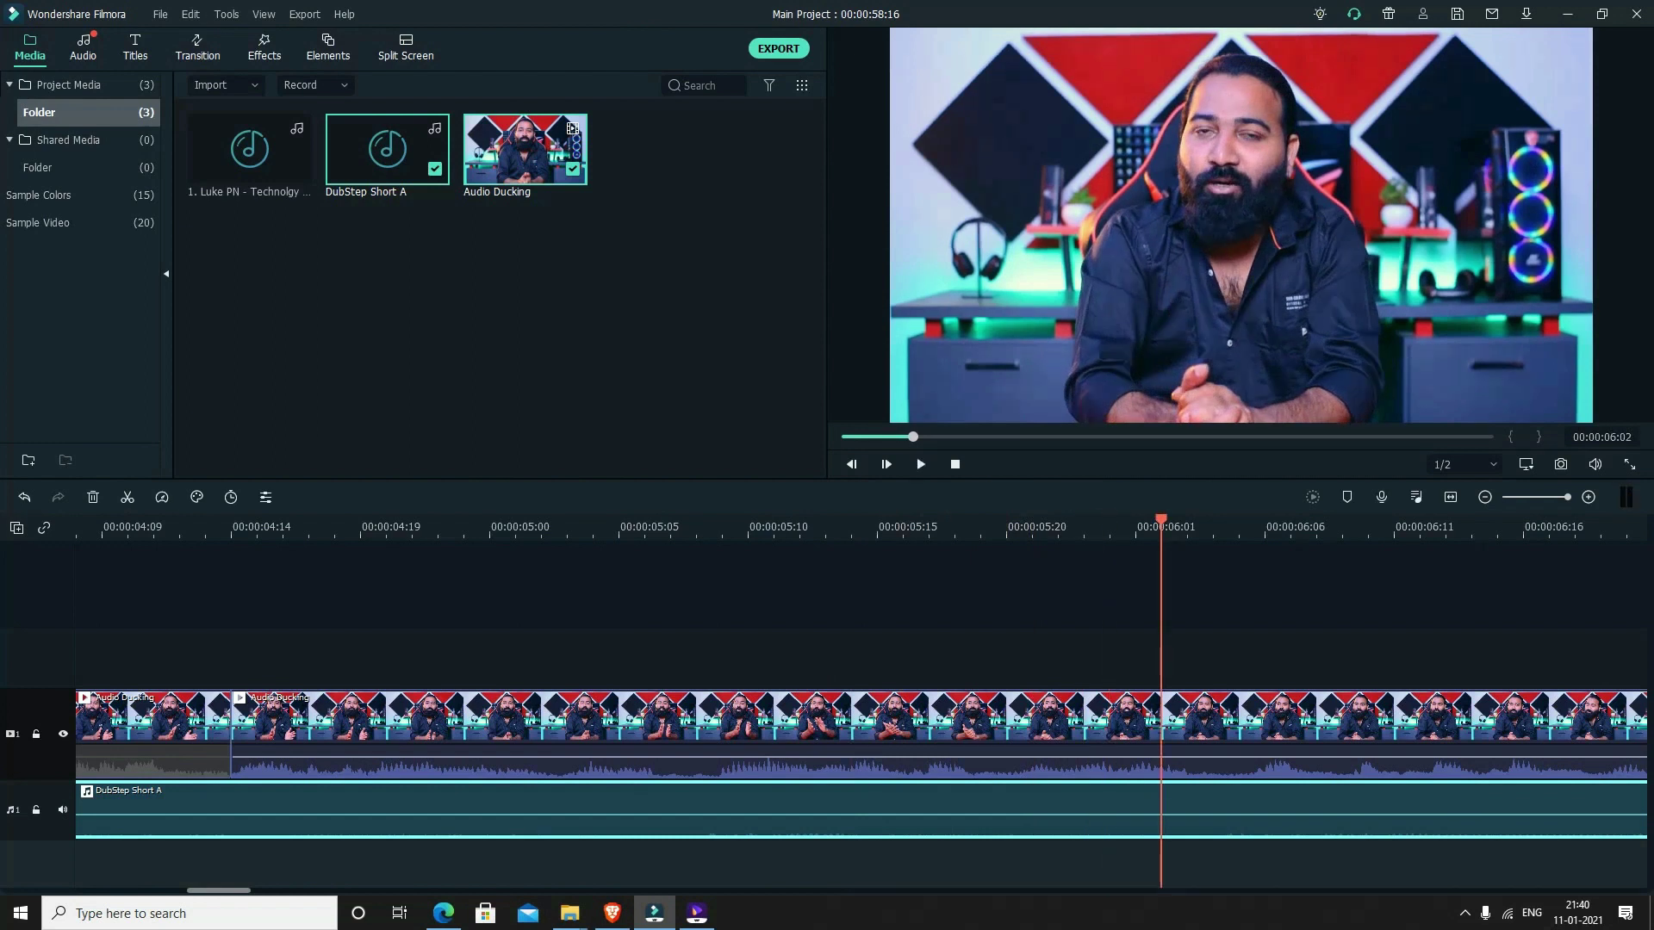
{"action": "key", "text": "ctrl+z"}
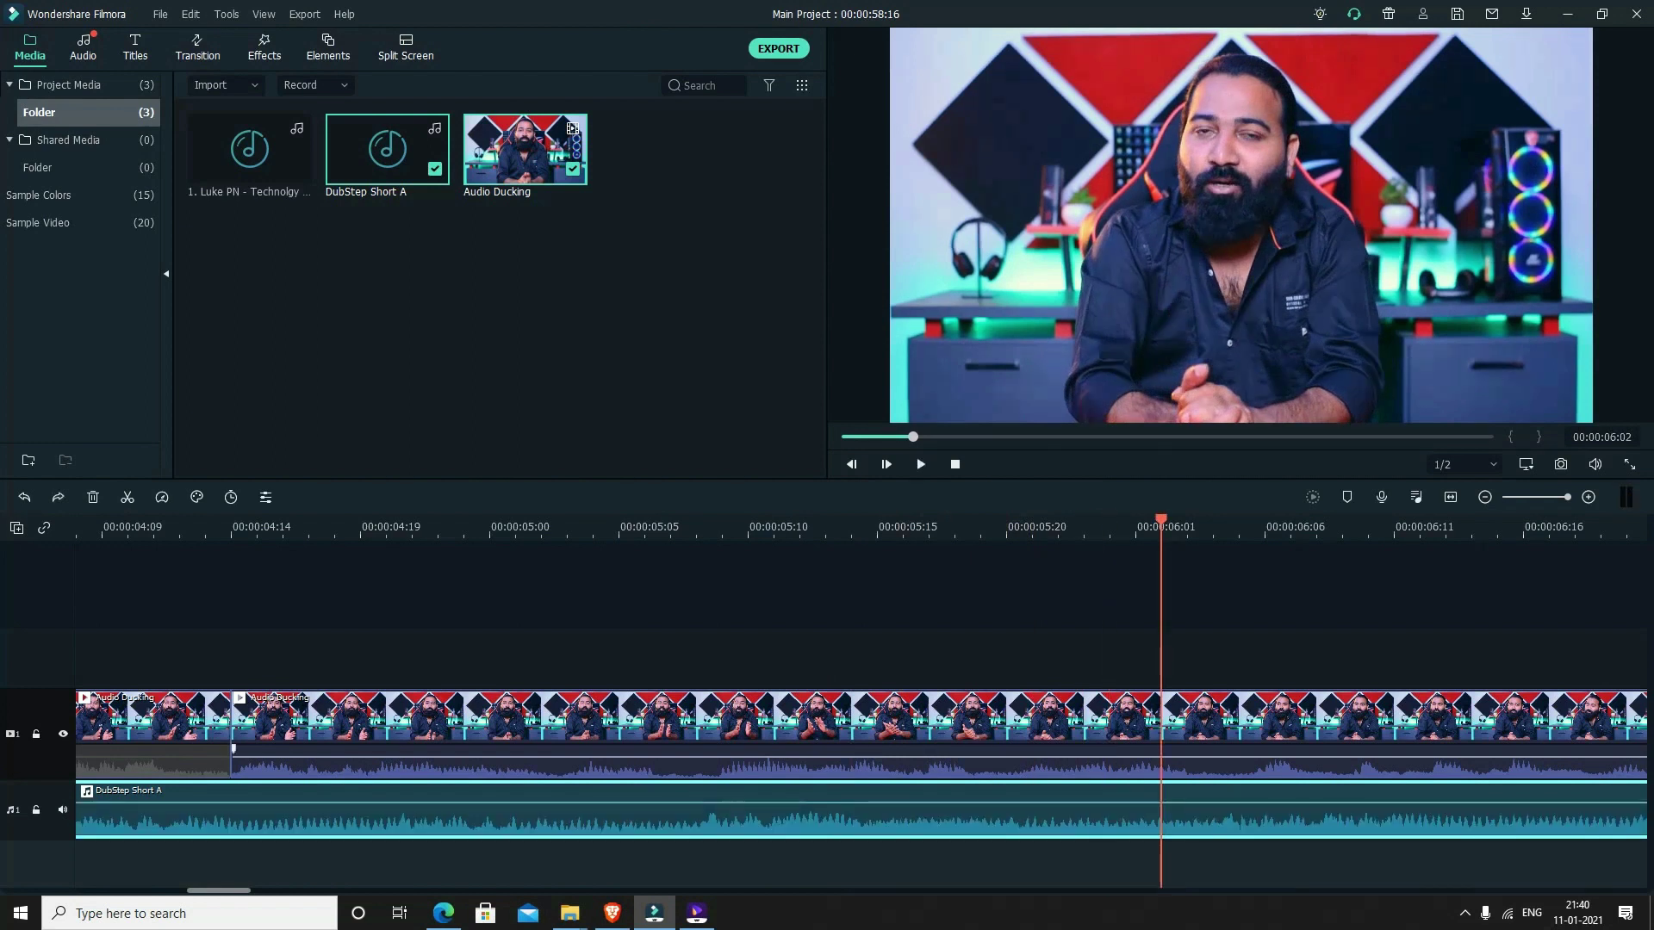
Add three volume keyframes to the DubStep Short A clip at 00:00:05:03, 00:00:05:18 and 00:00:06:16.
{"action": "mouse_move", "coordinate": [619, 802]}
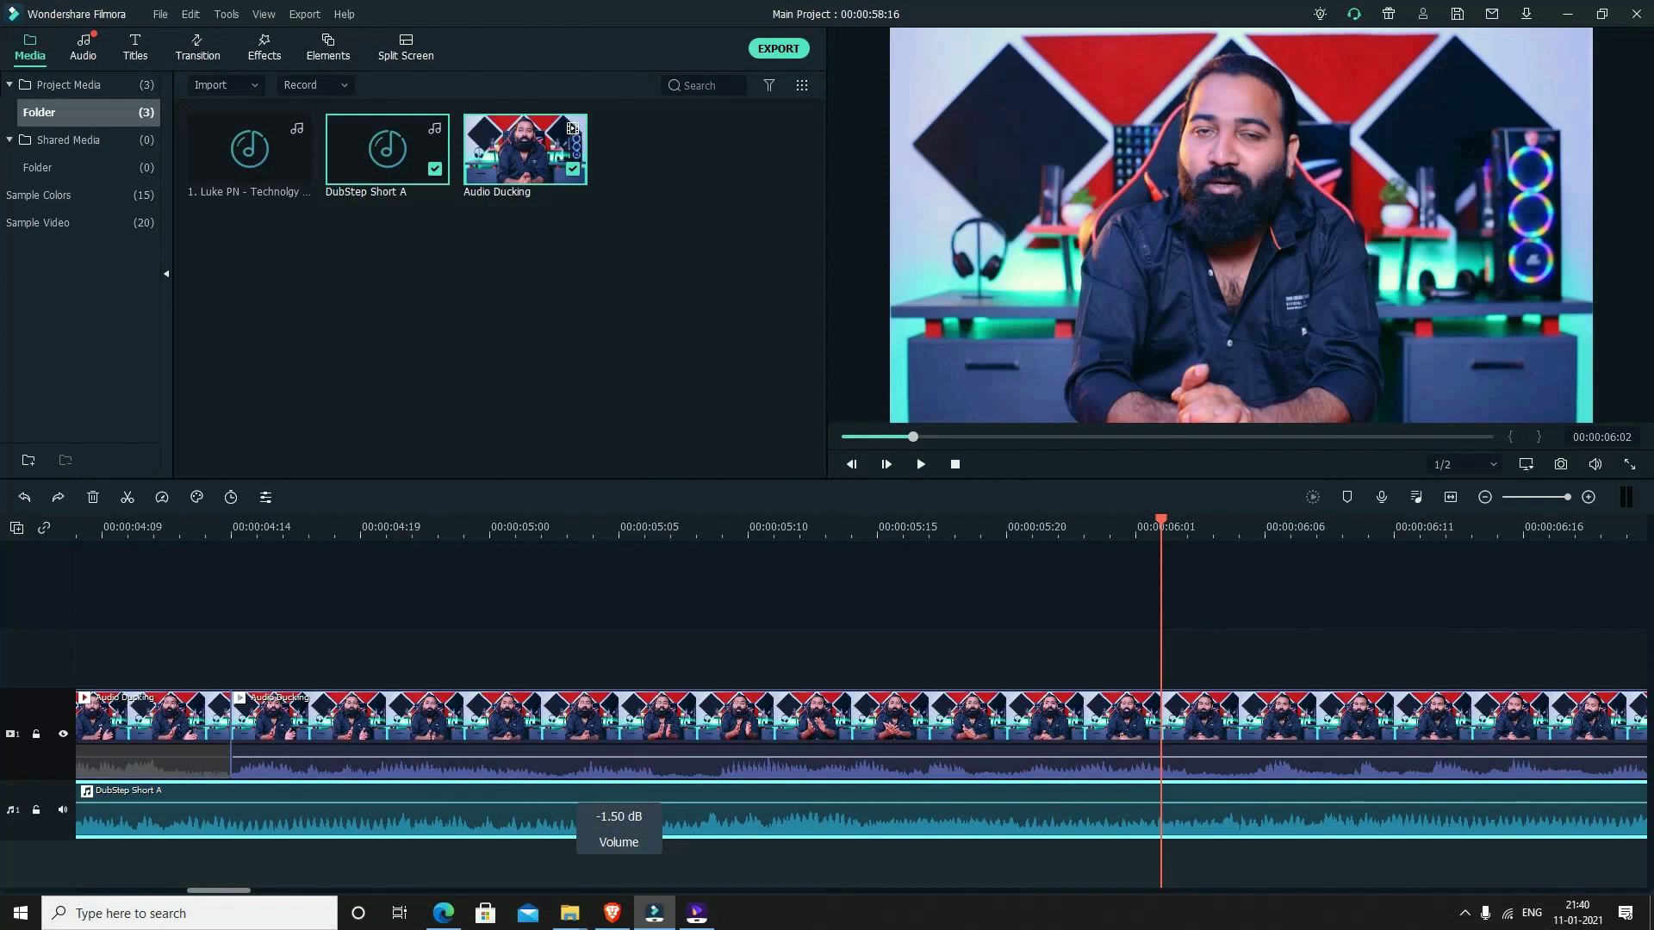
{"action": "left_click", "coordinate": [642, 864]}
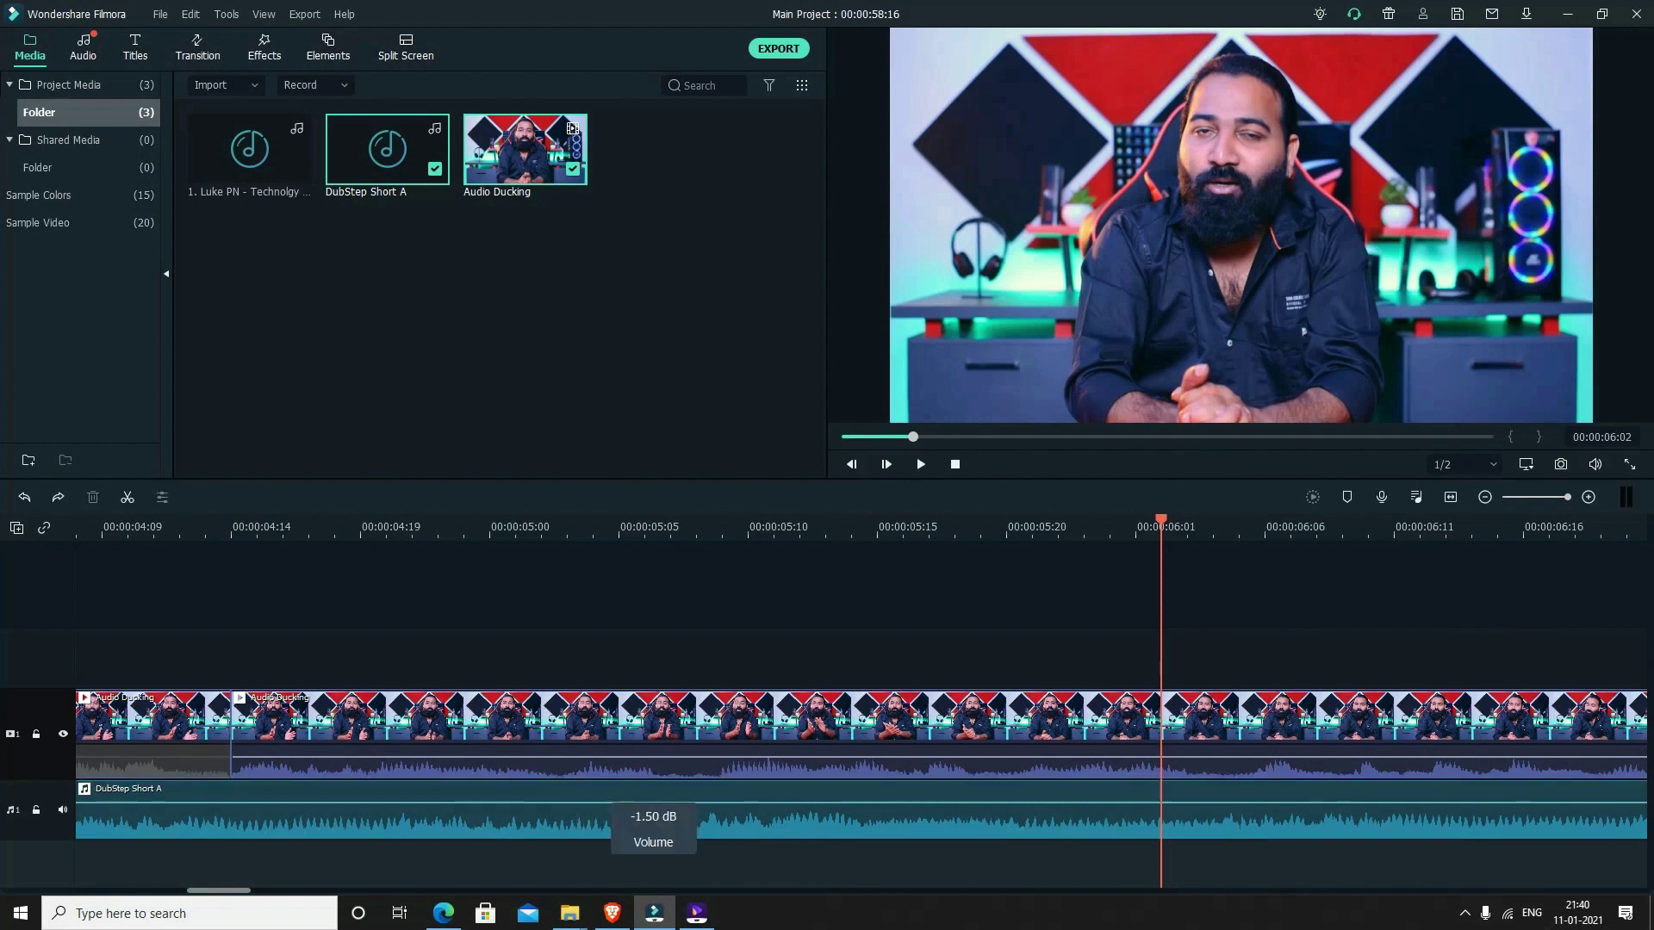
{"action": "left_click", "coordinate": [654, 802]}
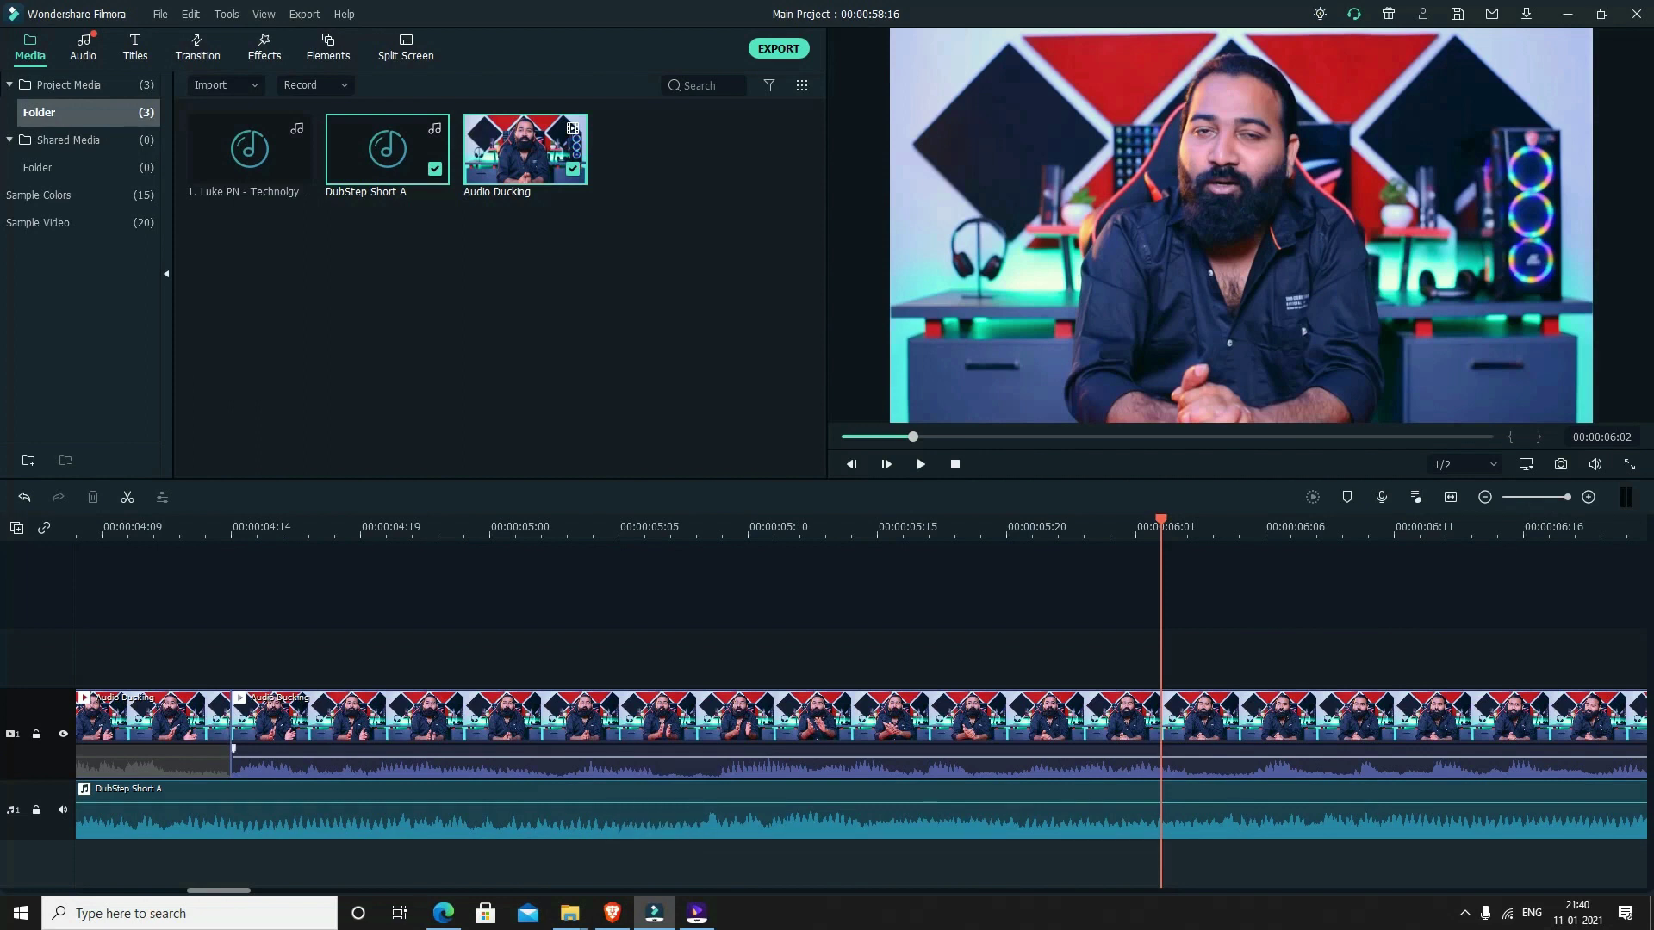
{"action": "mouse_move", "coordinate": [629, 802]}
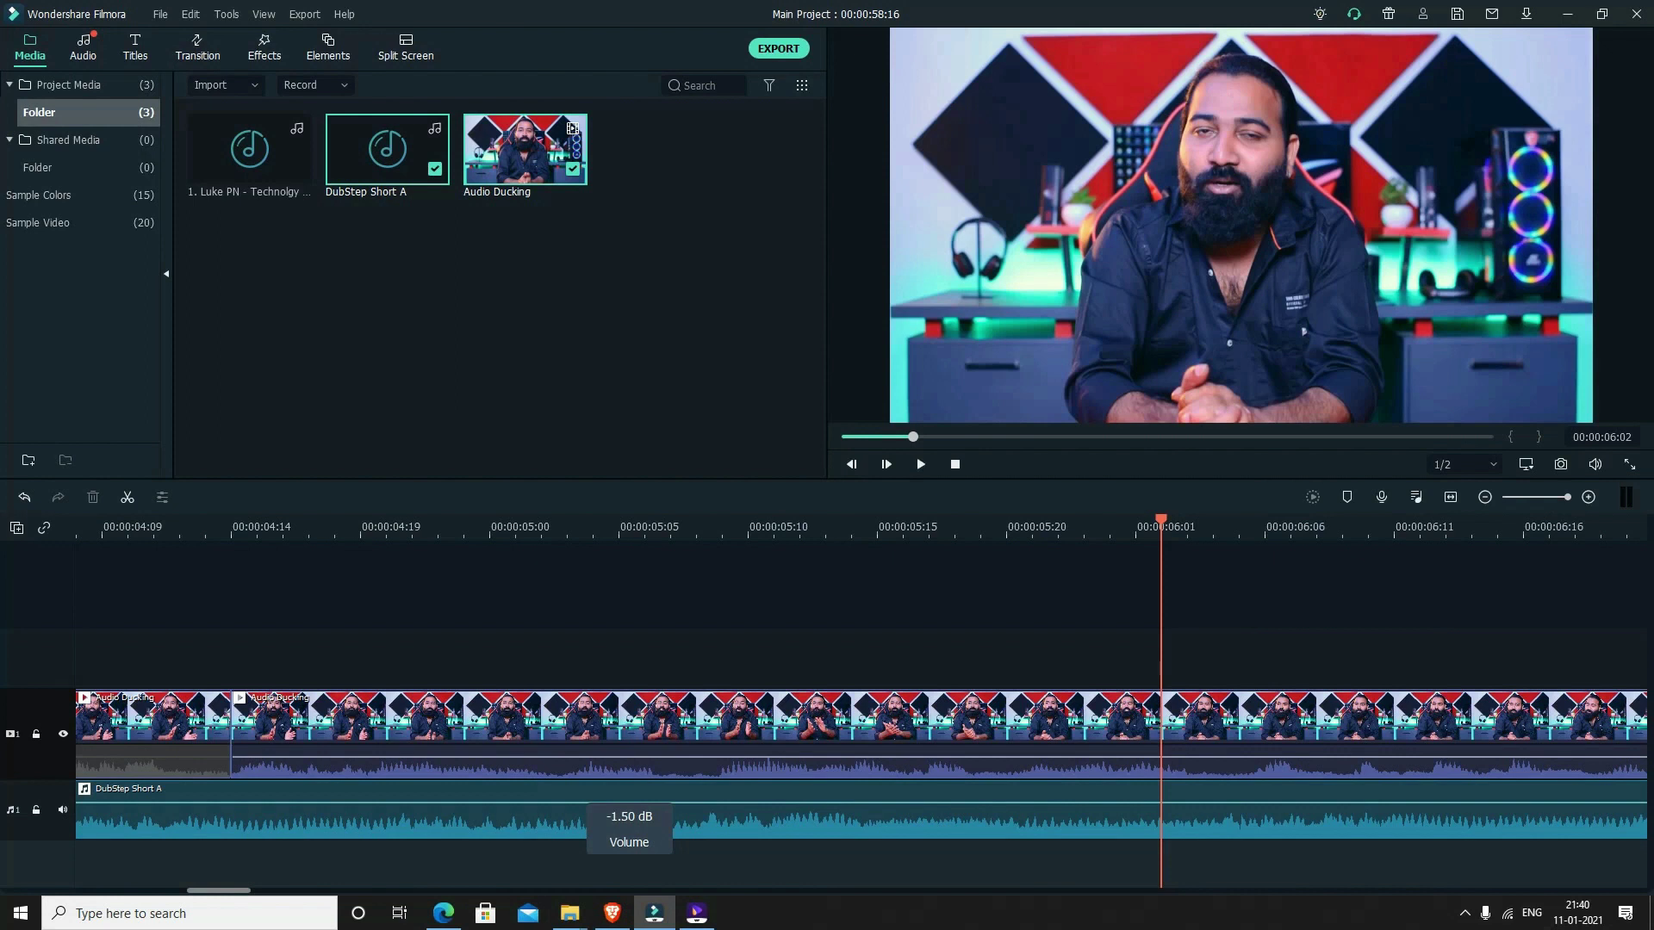
{"action": "left_click", "coordinate": [568, 802], "text": "alt"}
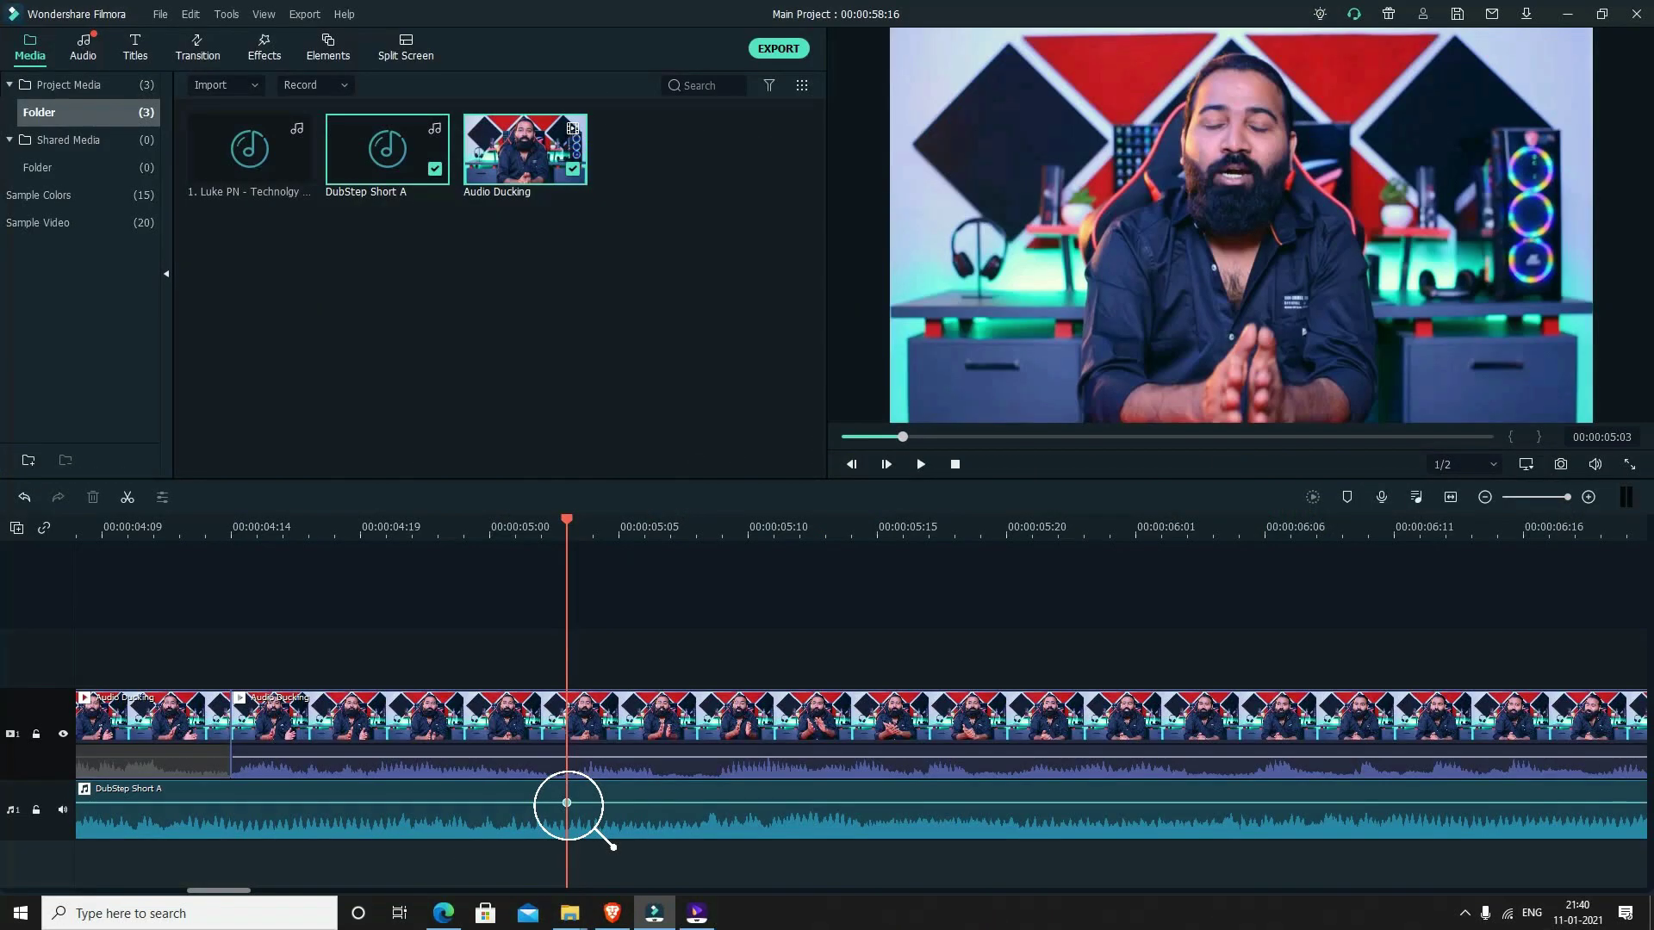
{"action": "mouse_move", "coordinate": [613, 844]}
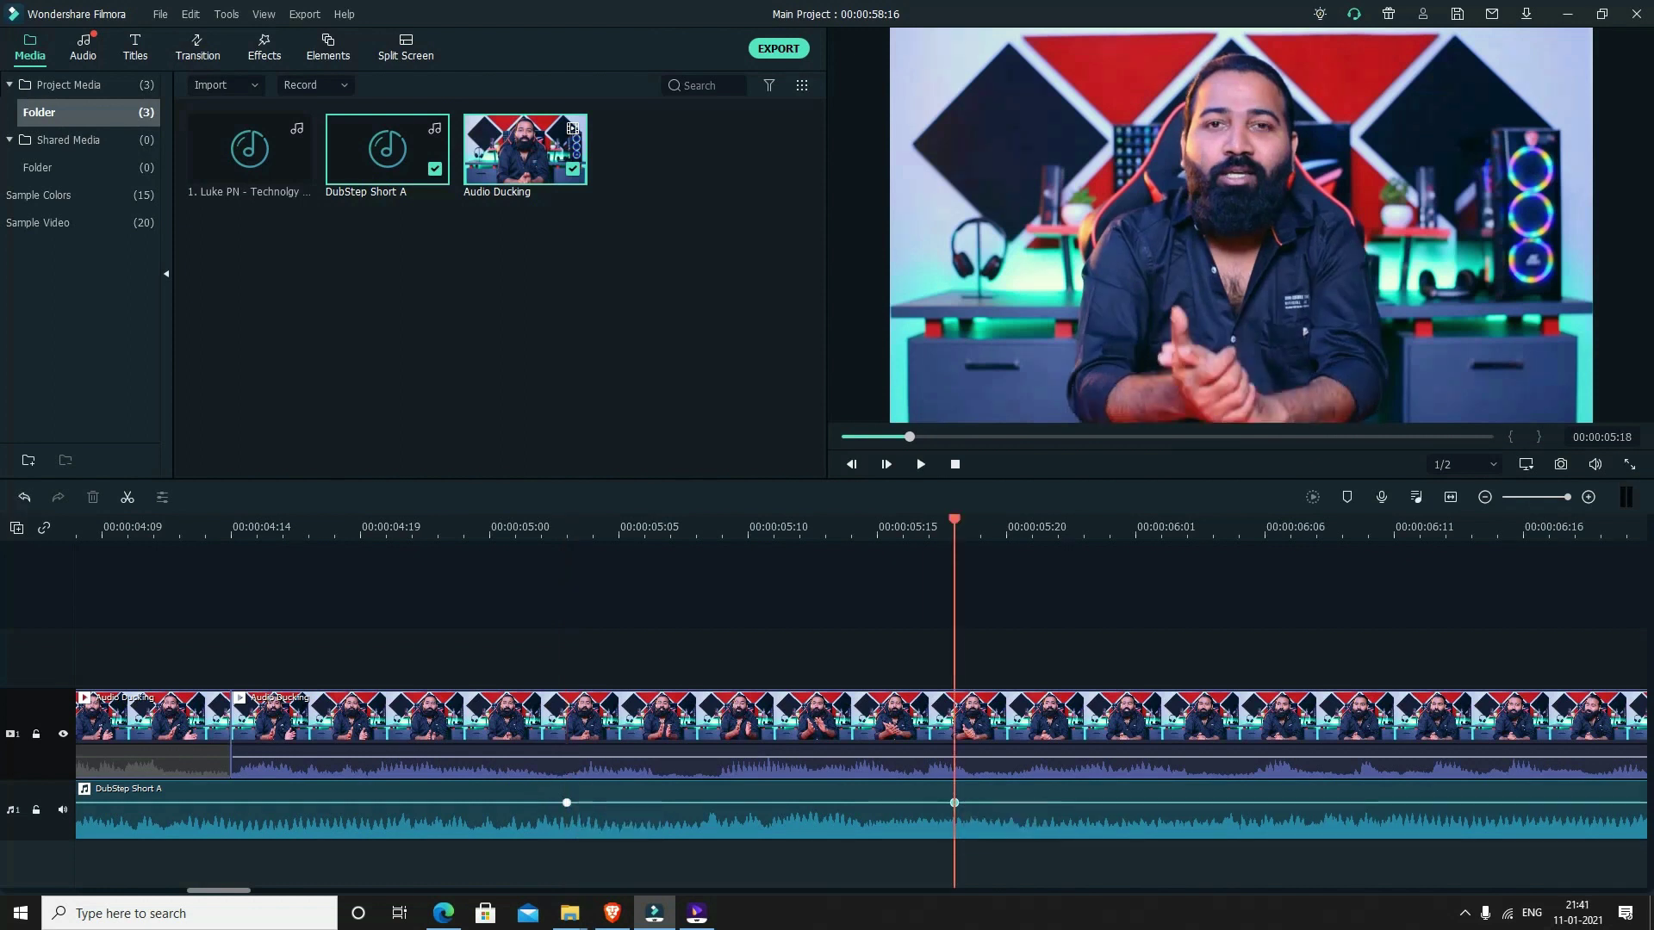
{"action": "mouse_move", "coordinate": [954, 803]}
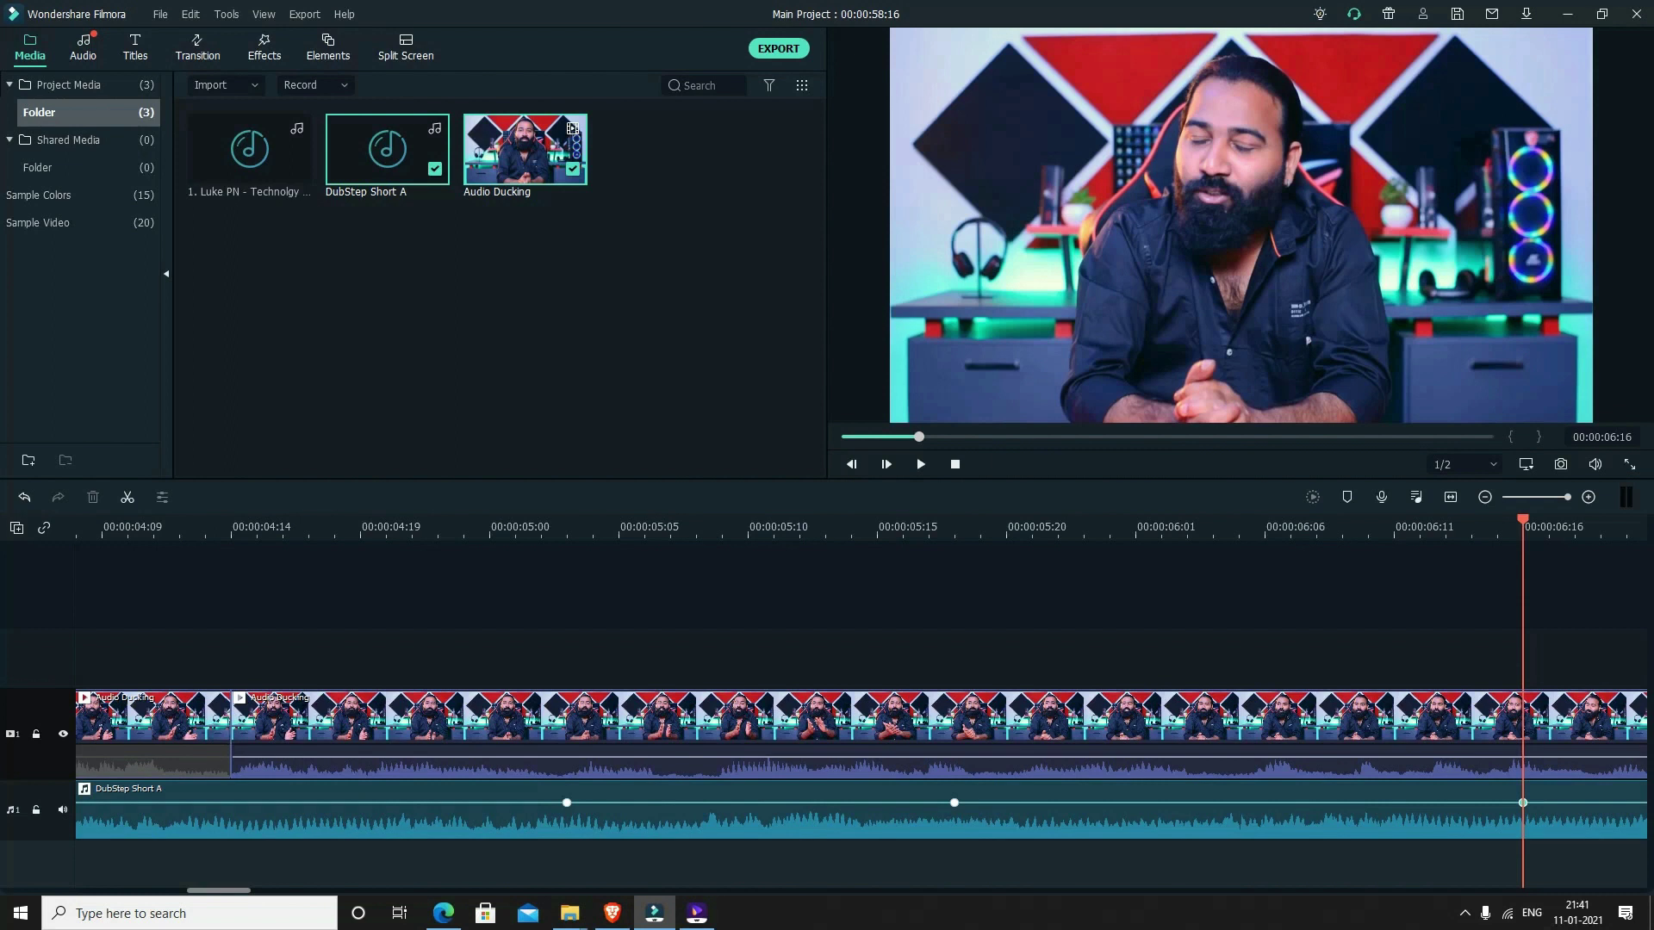
{"action": "key", "text": "Right"}
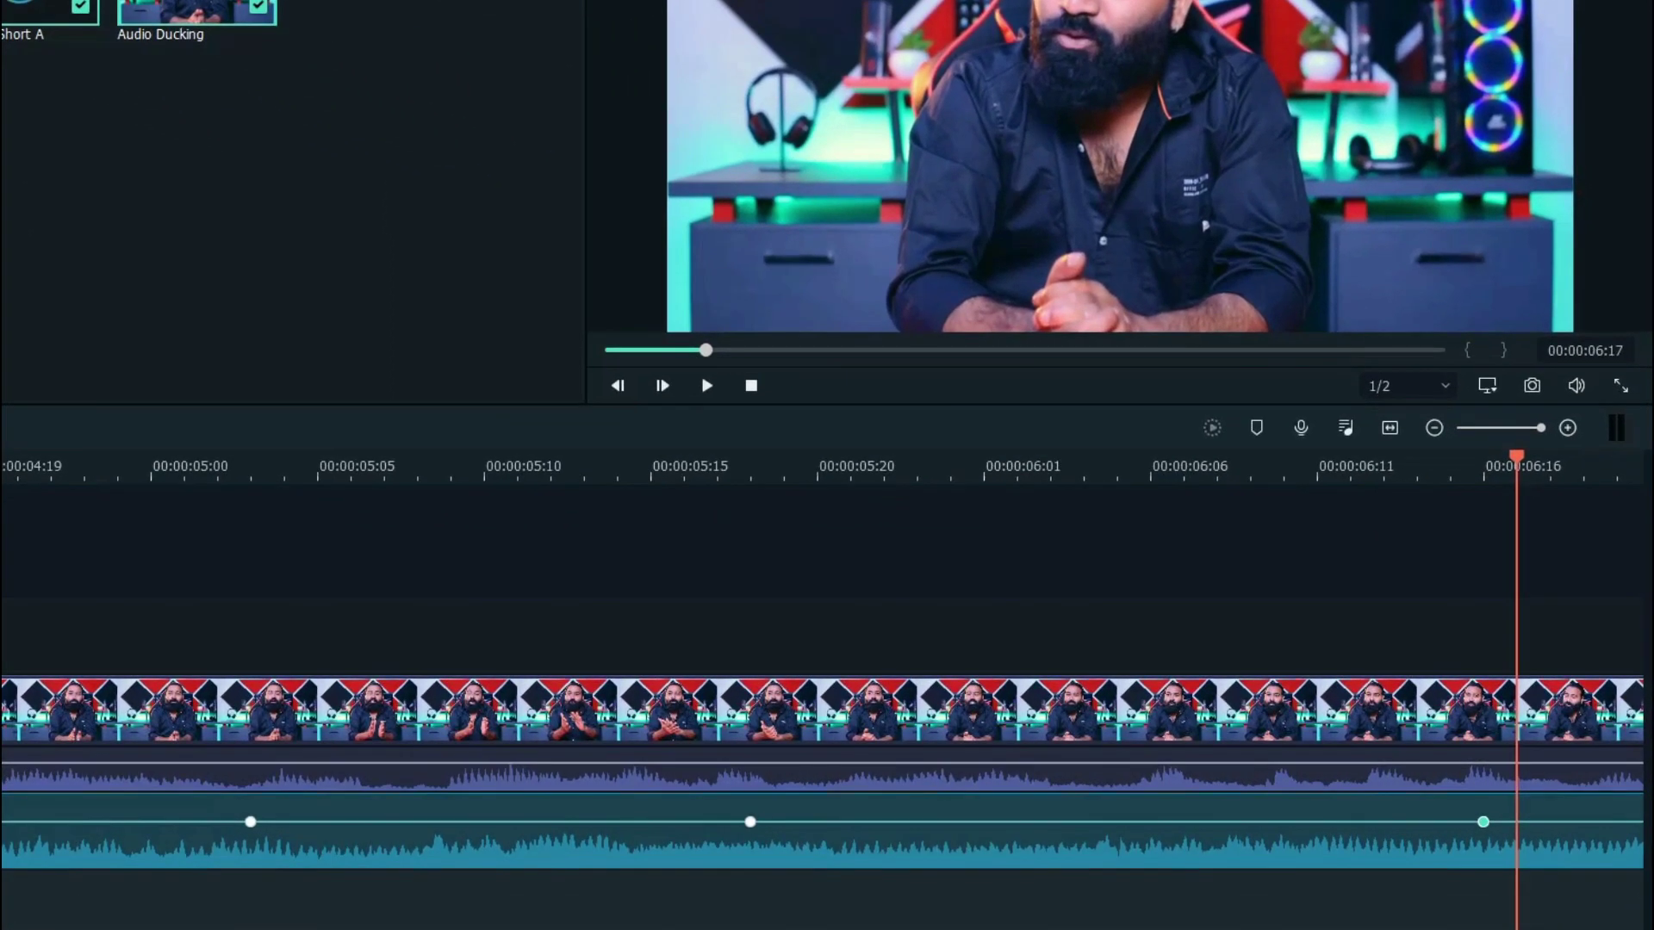
{"action": "mouse_move", "coordinate": [1522, 803]}
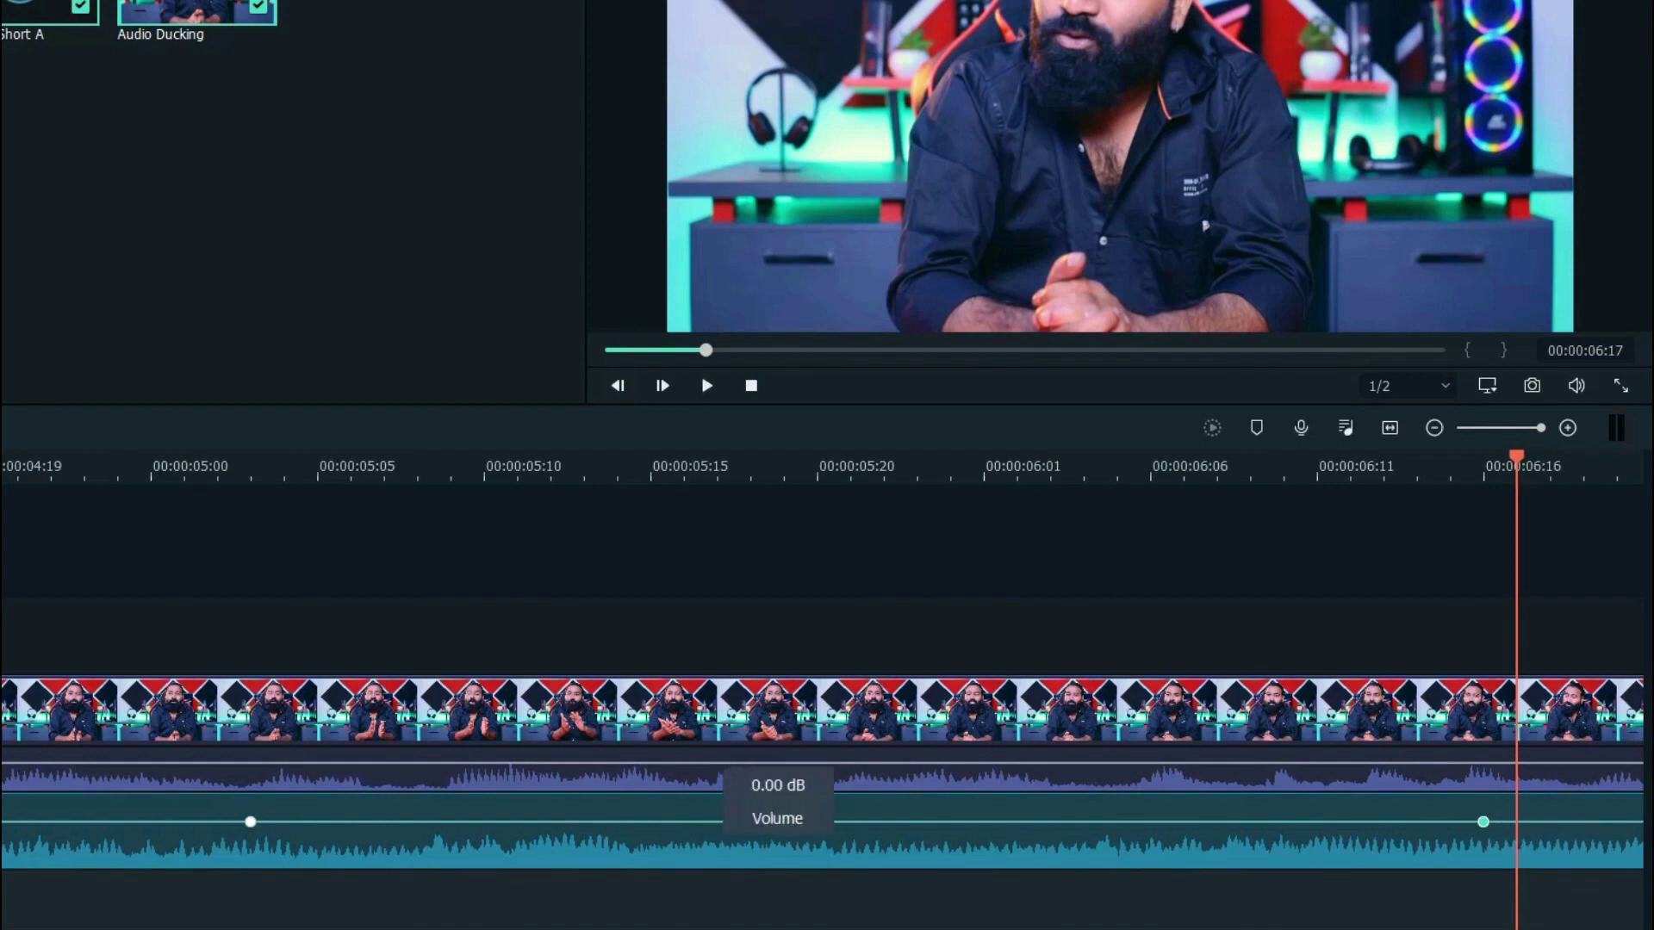
Pull the middle volume keyframe at 00:00:05:18 well below the two outer keyframes so the music dips between them.
{"action": "mouse_move", "coordinate": [751, 822]}
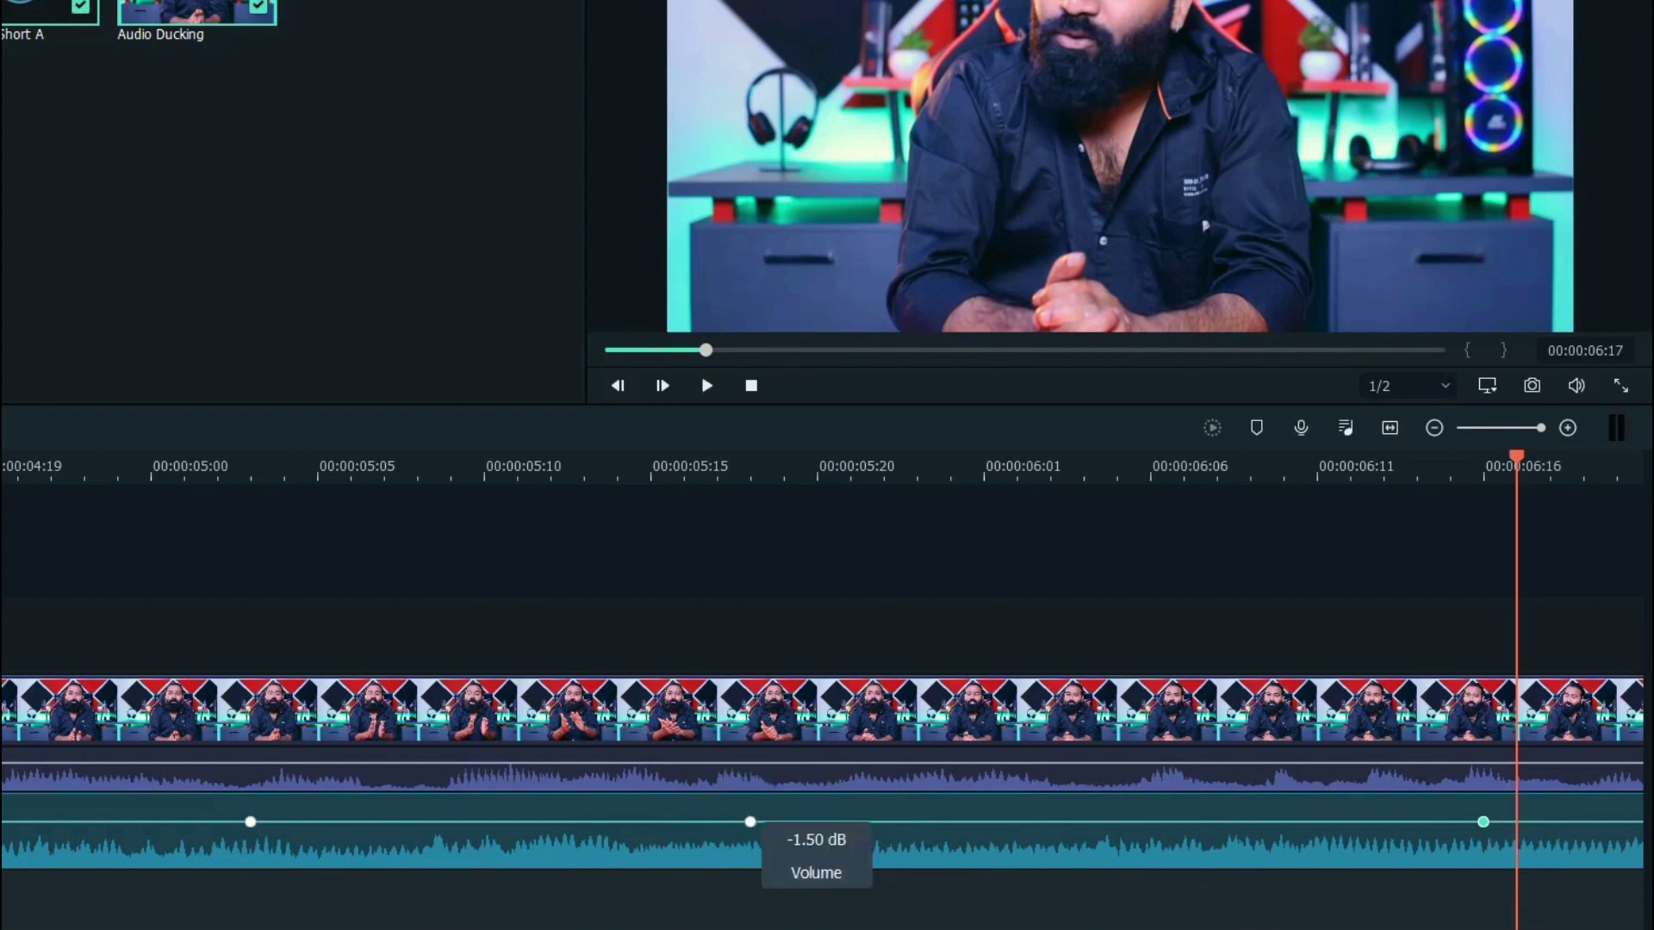
{"action": "left_click", "coordinate": [750, 821]}
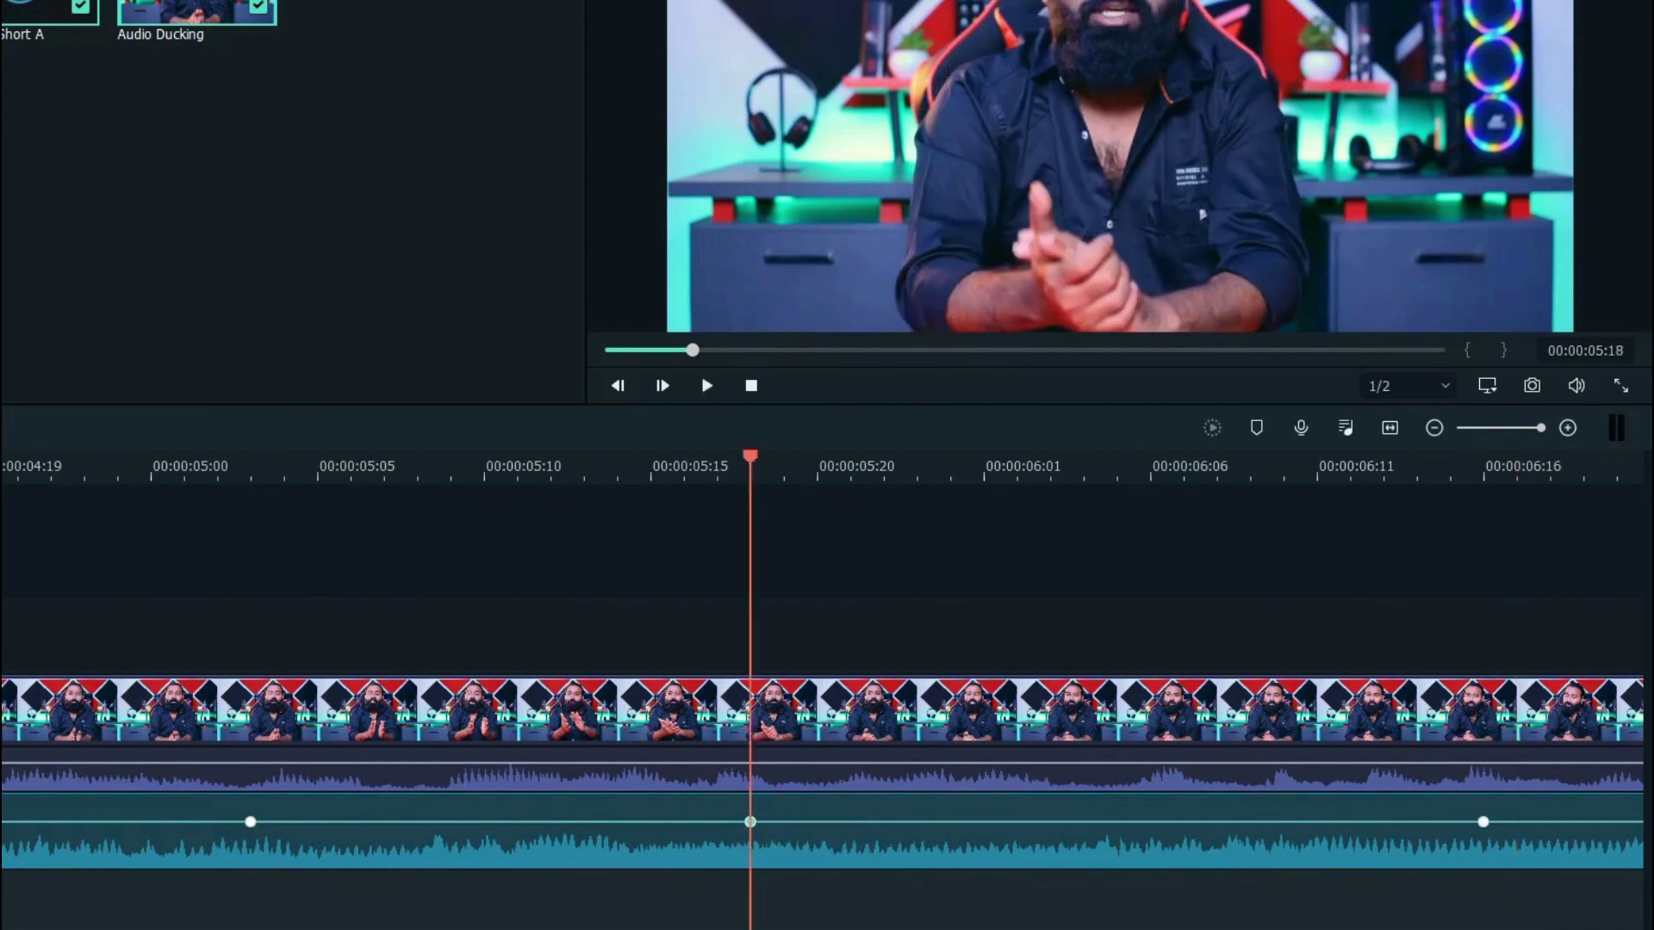
{"action": "key", "text": "space"}
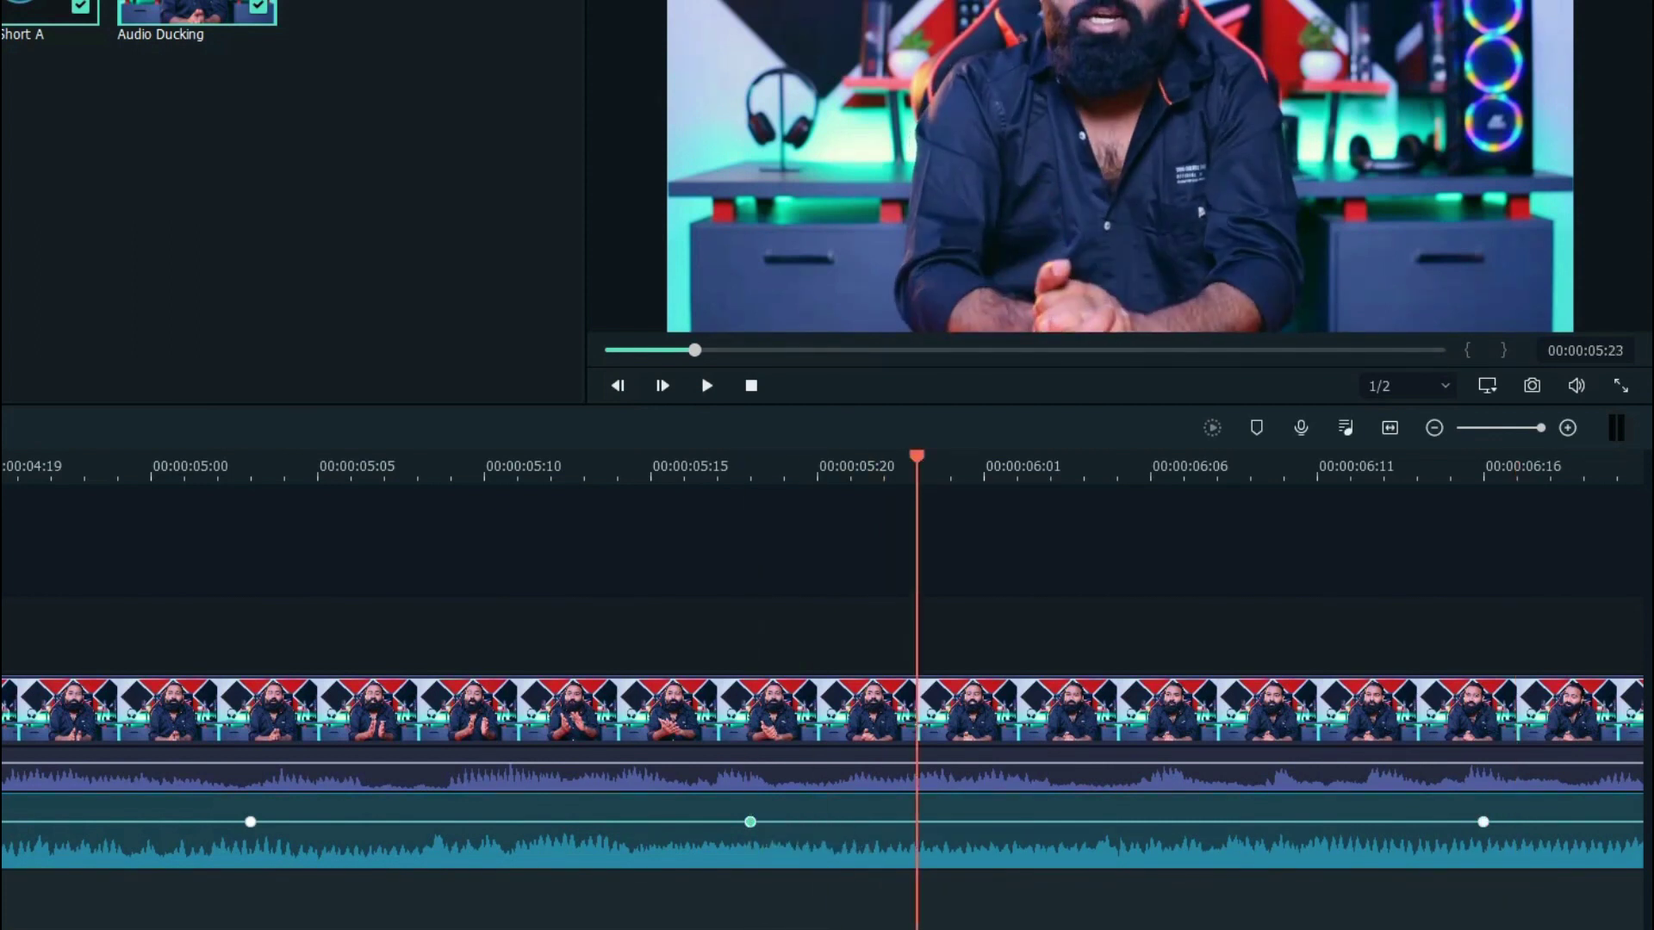
{"action": "mouse_move", "coordinate": [750, 822]}
{"action": "left_mouse_down"}
{"action": "mouse_move", "coordinate": [723, 823]}
{"action": "mouse_move", "coordinate": [750, 833]}
{"action": "left_mouse_up"}
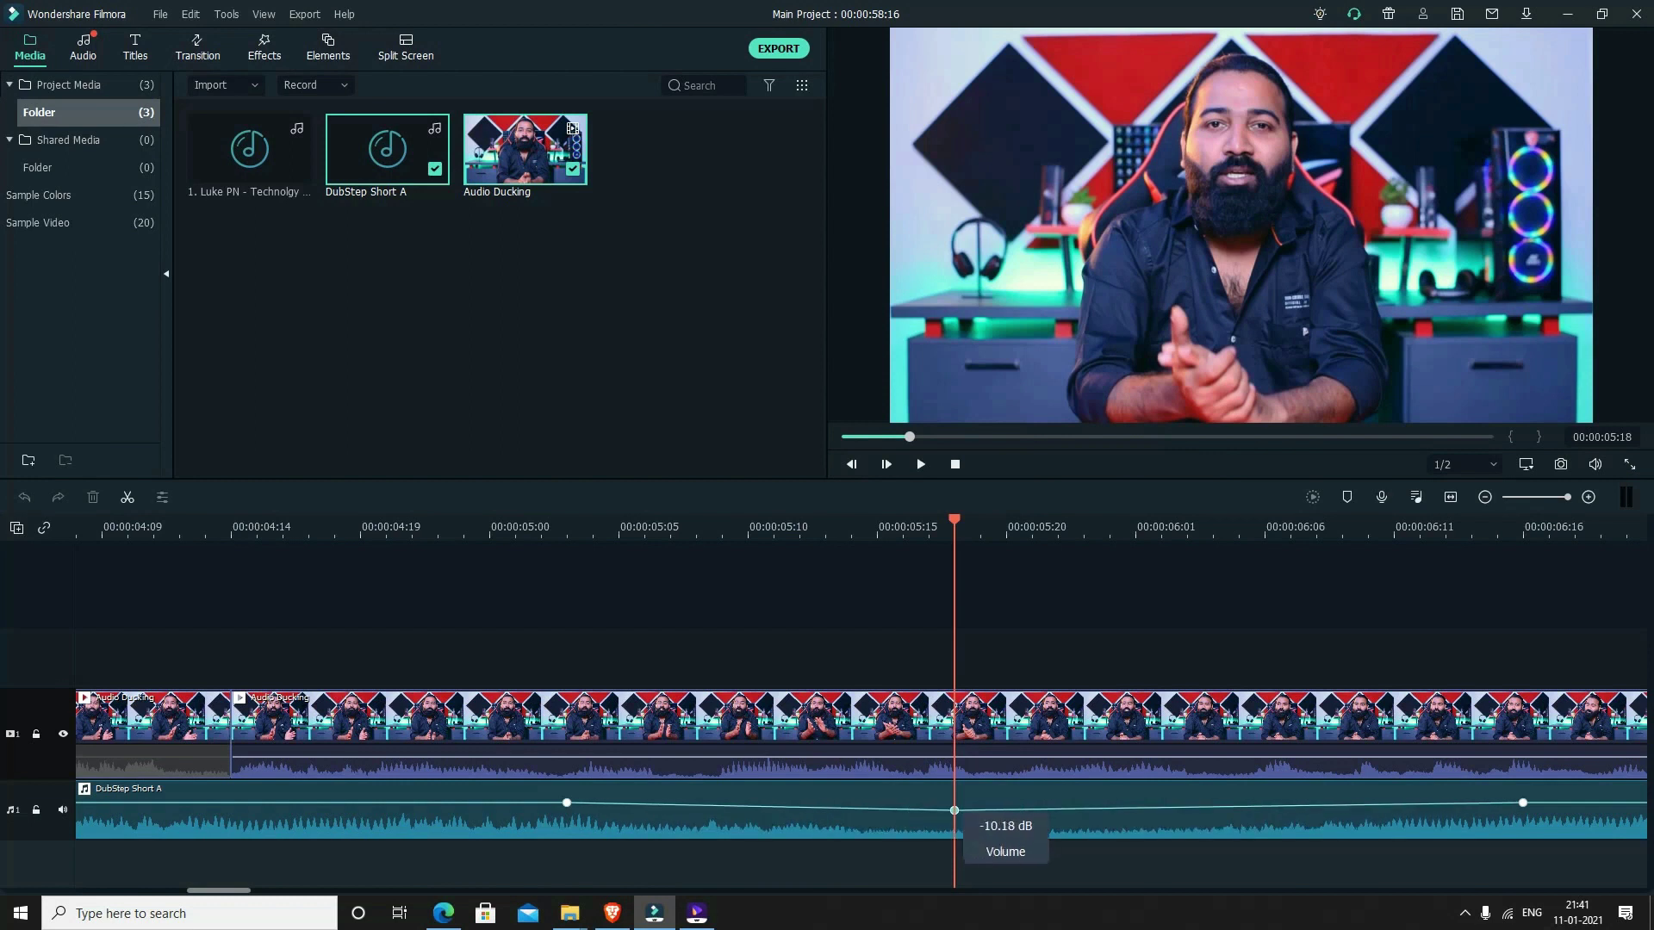
{"action": "left_click_drag", "start_coordinate": [954, 811], "coordinate": [954, 830]}
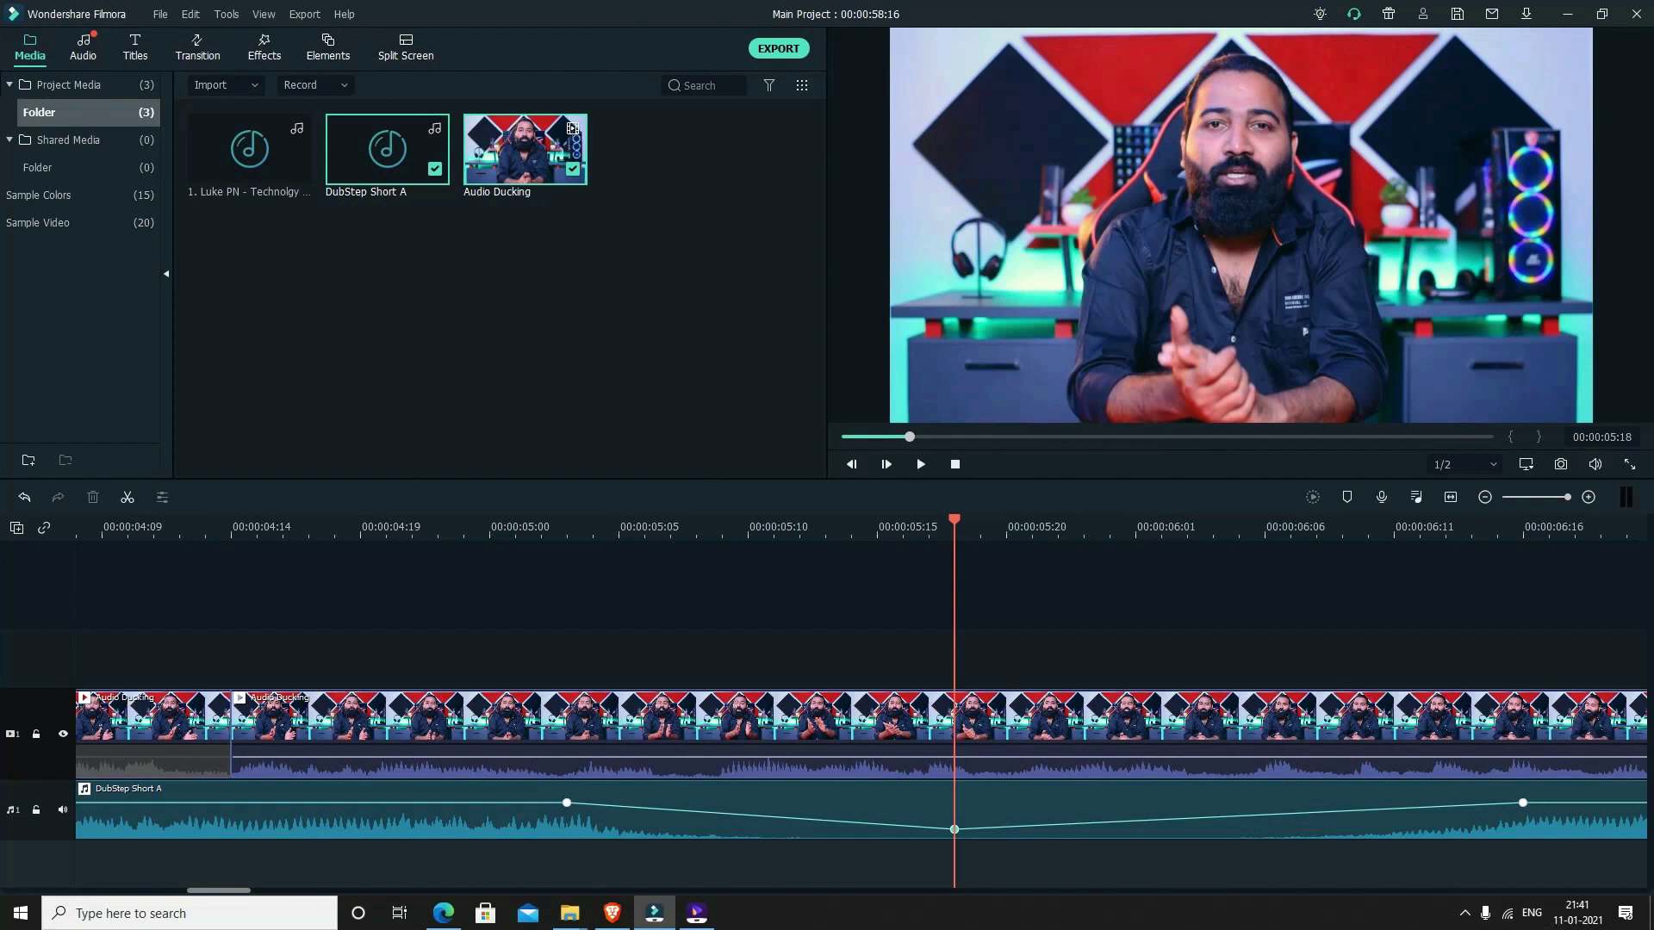
{"action": "left_click", "coordinate": [360, 528]}
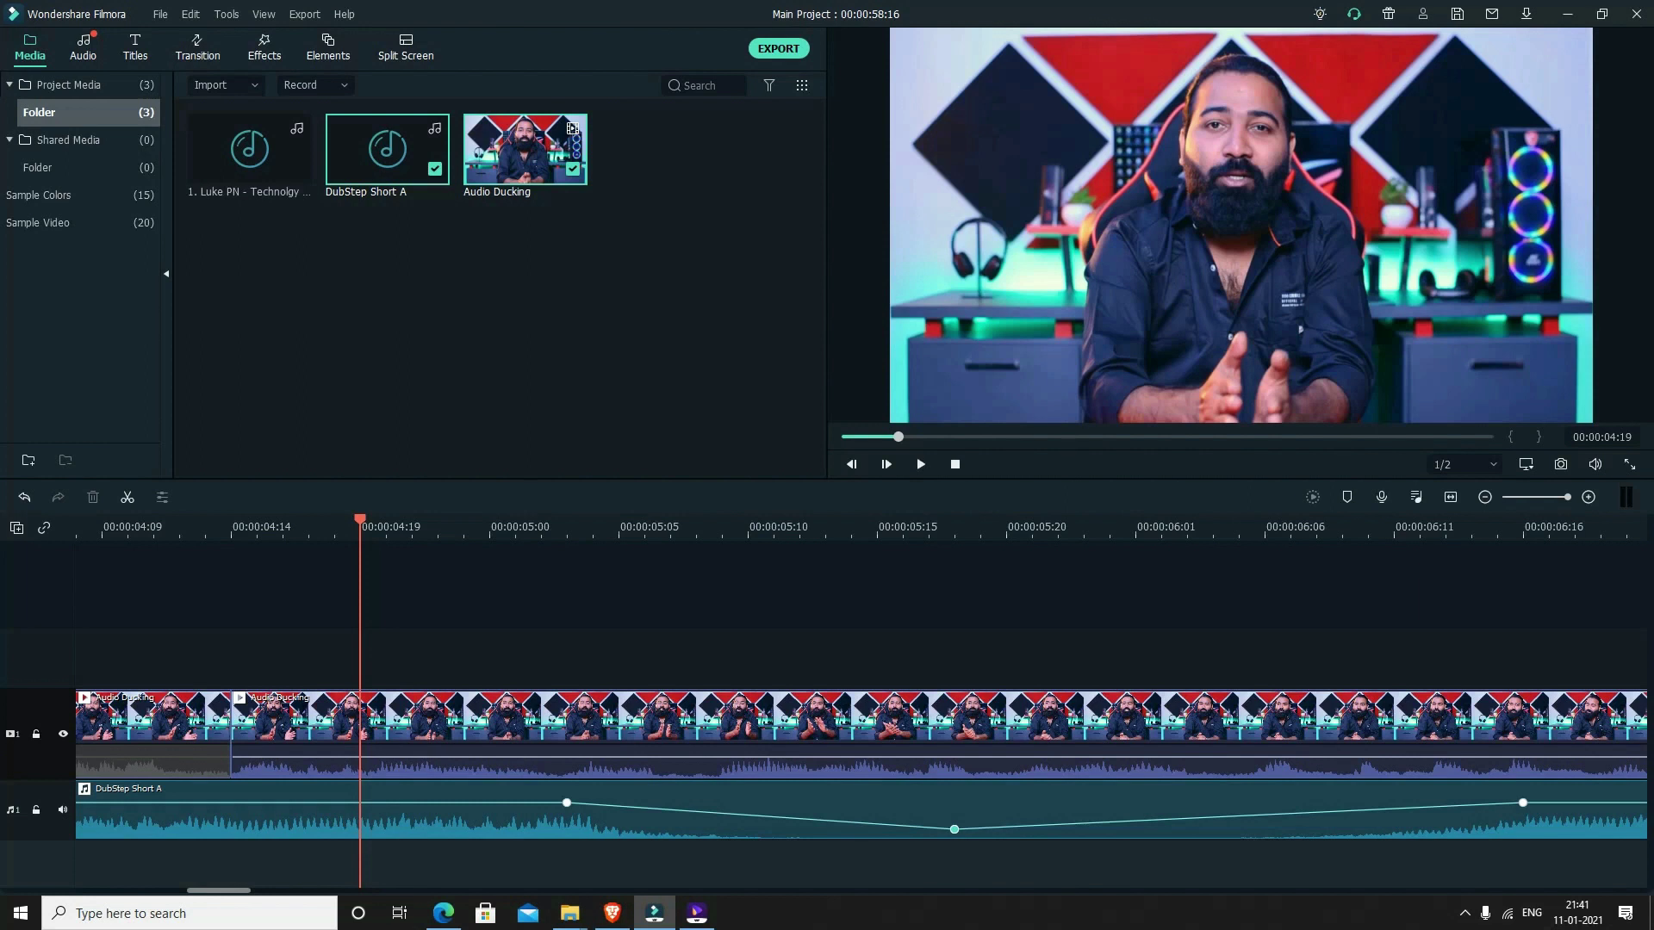
{"action": "left_click_drag", "start_coordinate": [954, 829], "coordinate": [954, 791]}
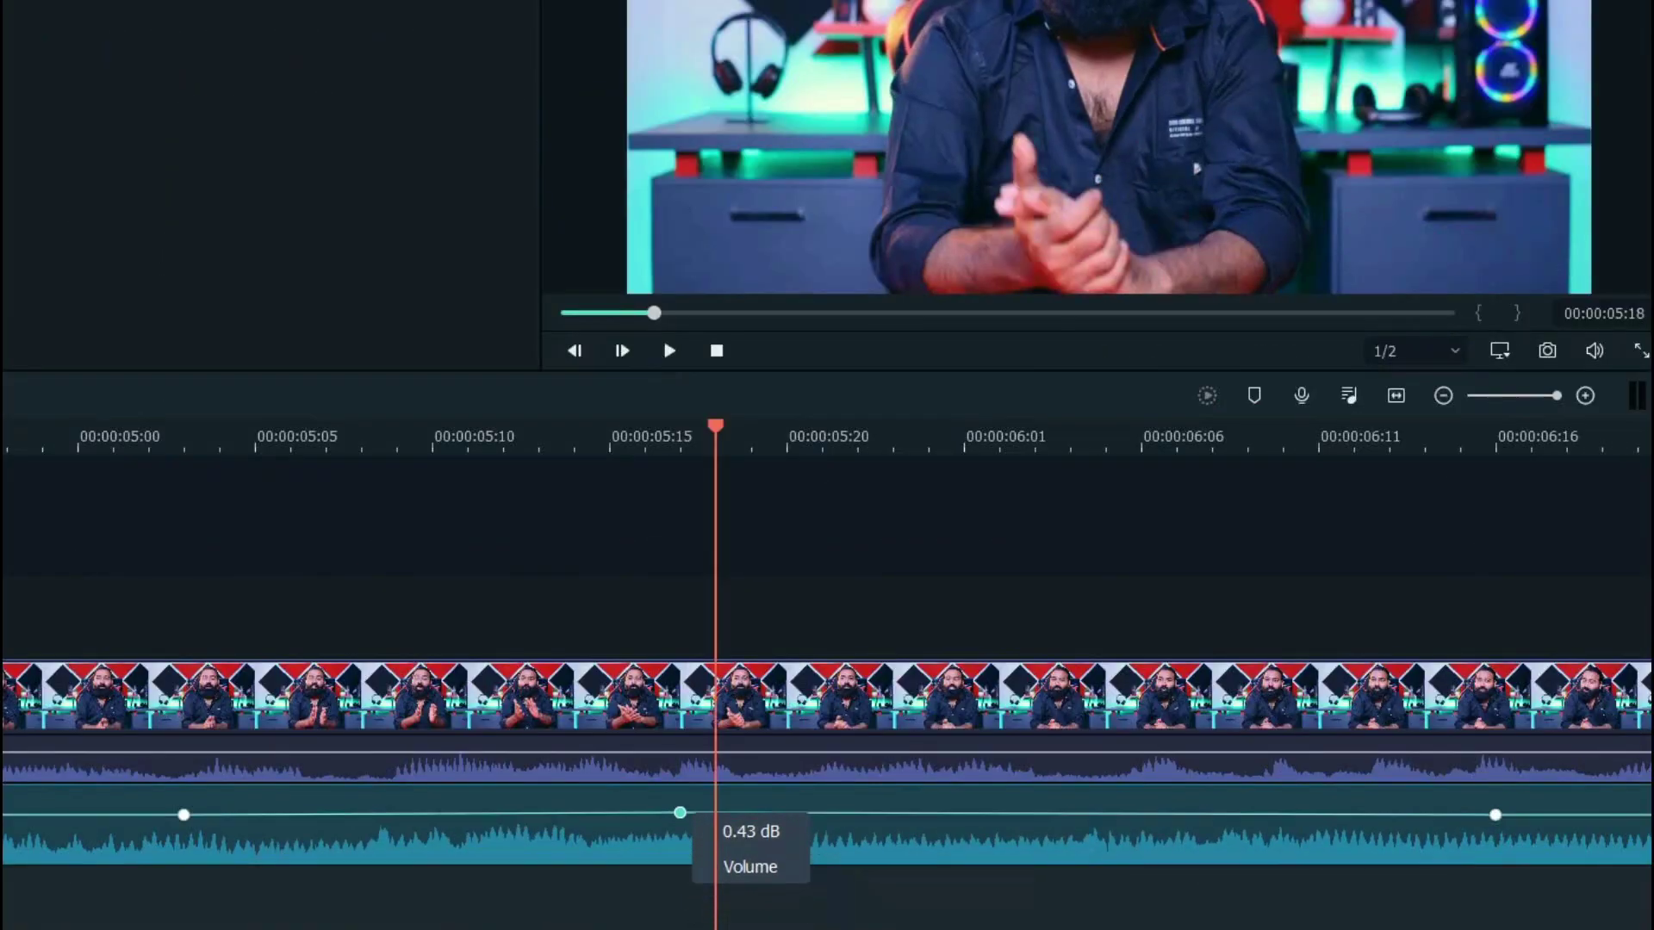
{"action": "left_click_drag", "start_coordinate": [715, 799], "coordinate": [715, 846]}
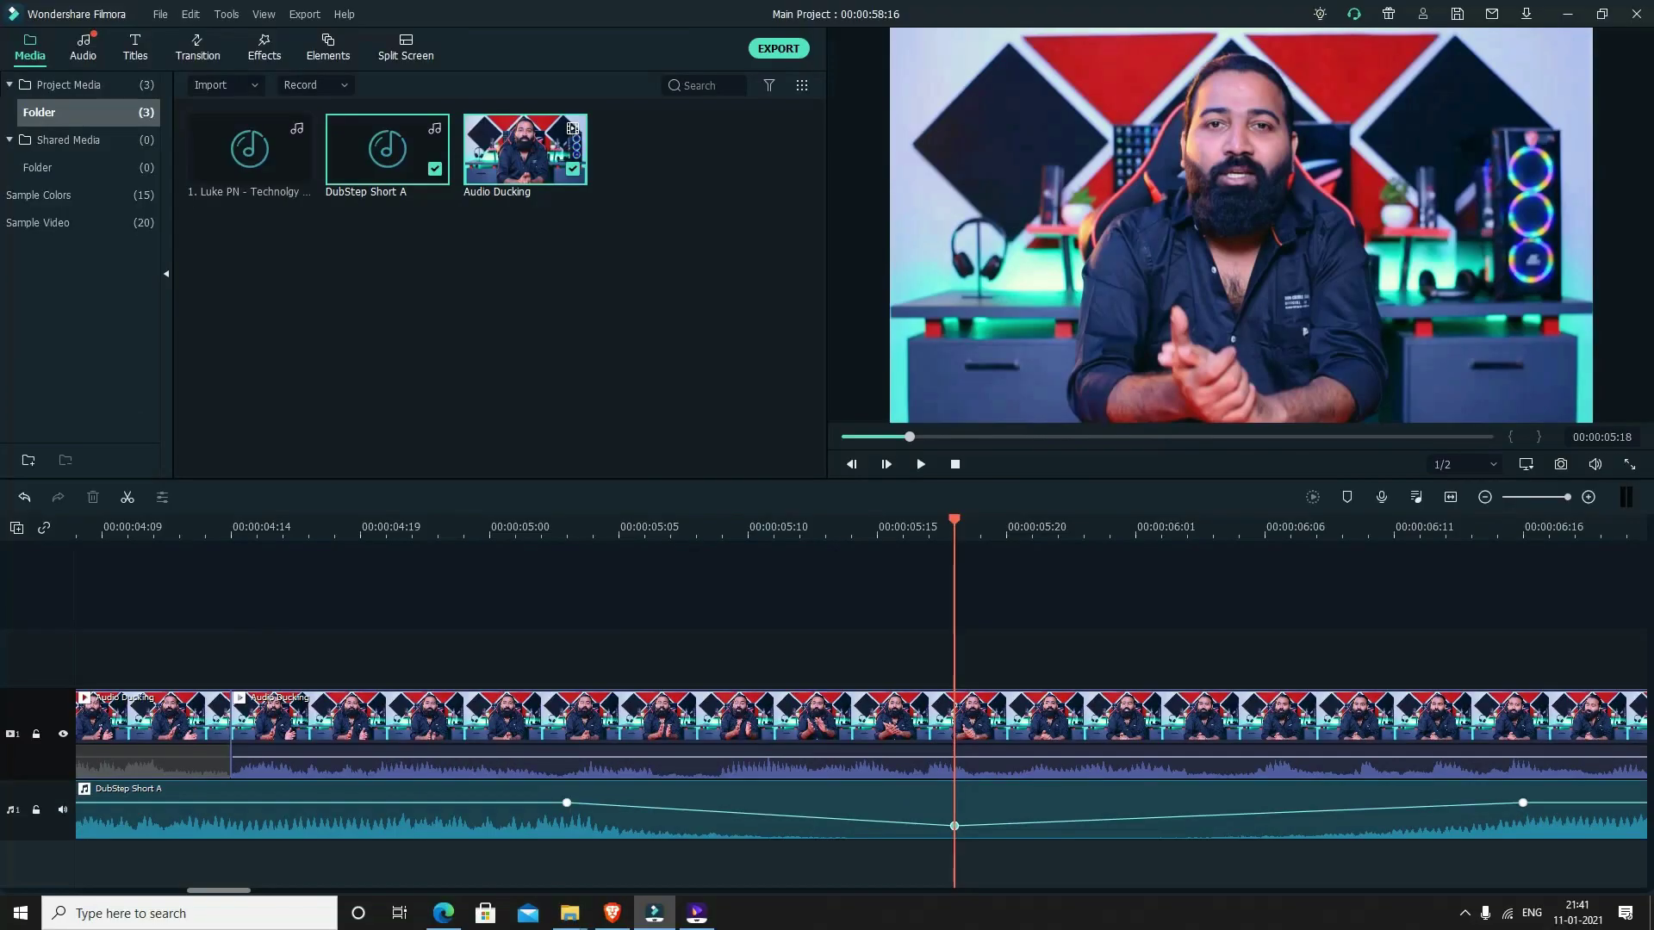
Play the timeline from the first volume keyframe past the last one to check the music's dip and recovery.
{"action": "mouse_move", "coordinate": [567, 803]}
{"action": "left_mouse_down"}
{"action": "mouse_move", "coordinate": [797, 815]}
{"action": "mouse_move", "coordinate": [530, 786]}
{"action": "mouse_move", "coordinate": [694, 812]}
{"action": "mouse_move", "coordinate": [567, 803]}
{"action": "left_mouse_up"}
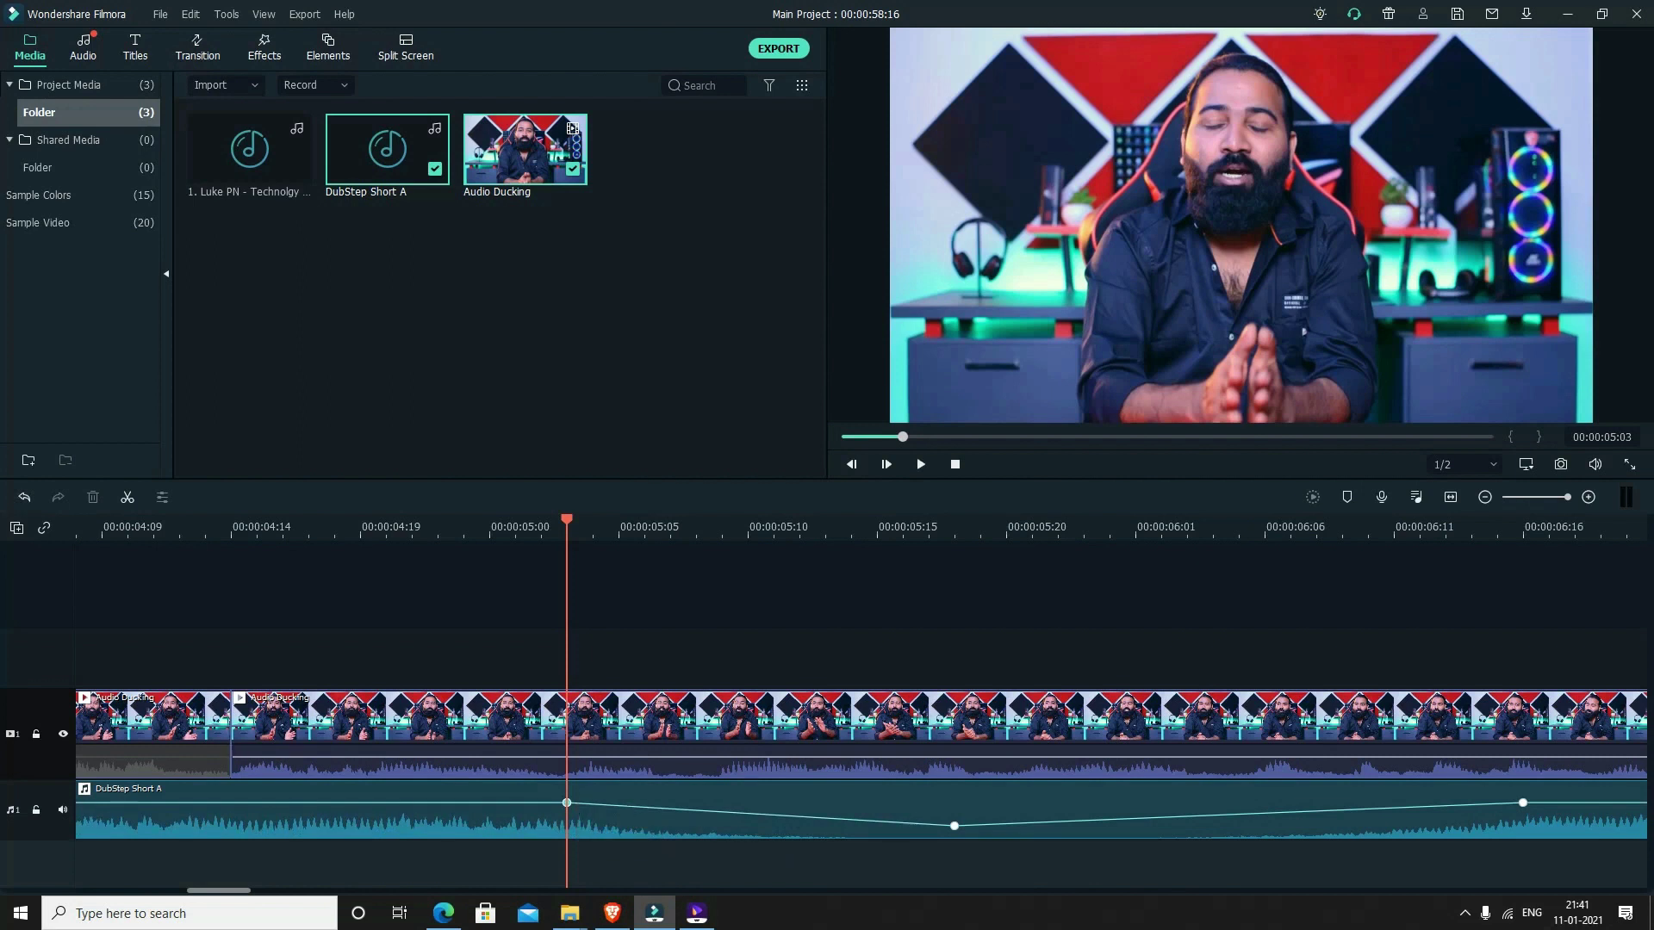
{"action": "key", "text": "space"}
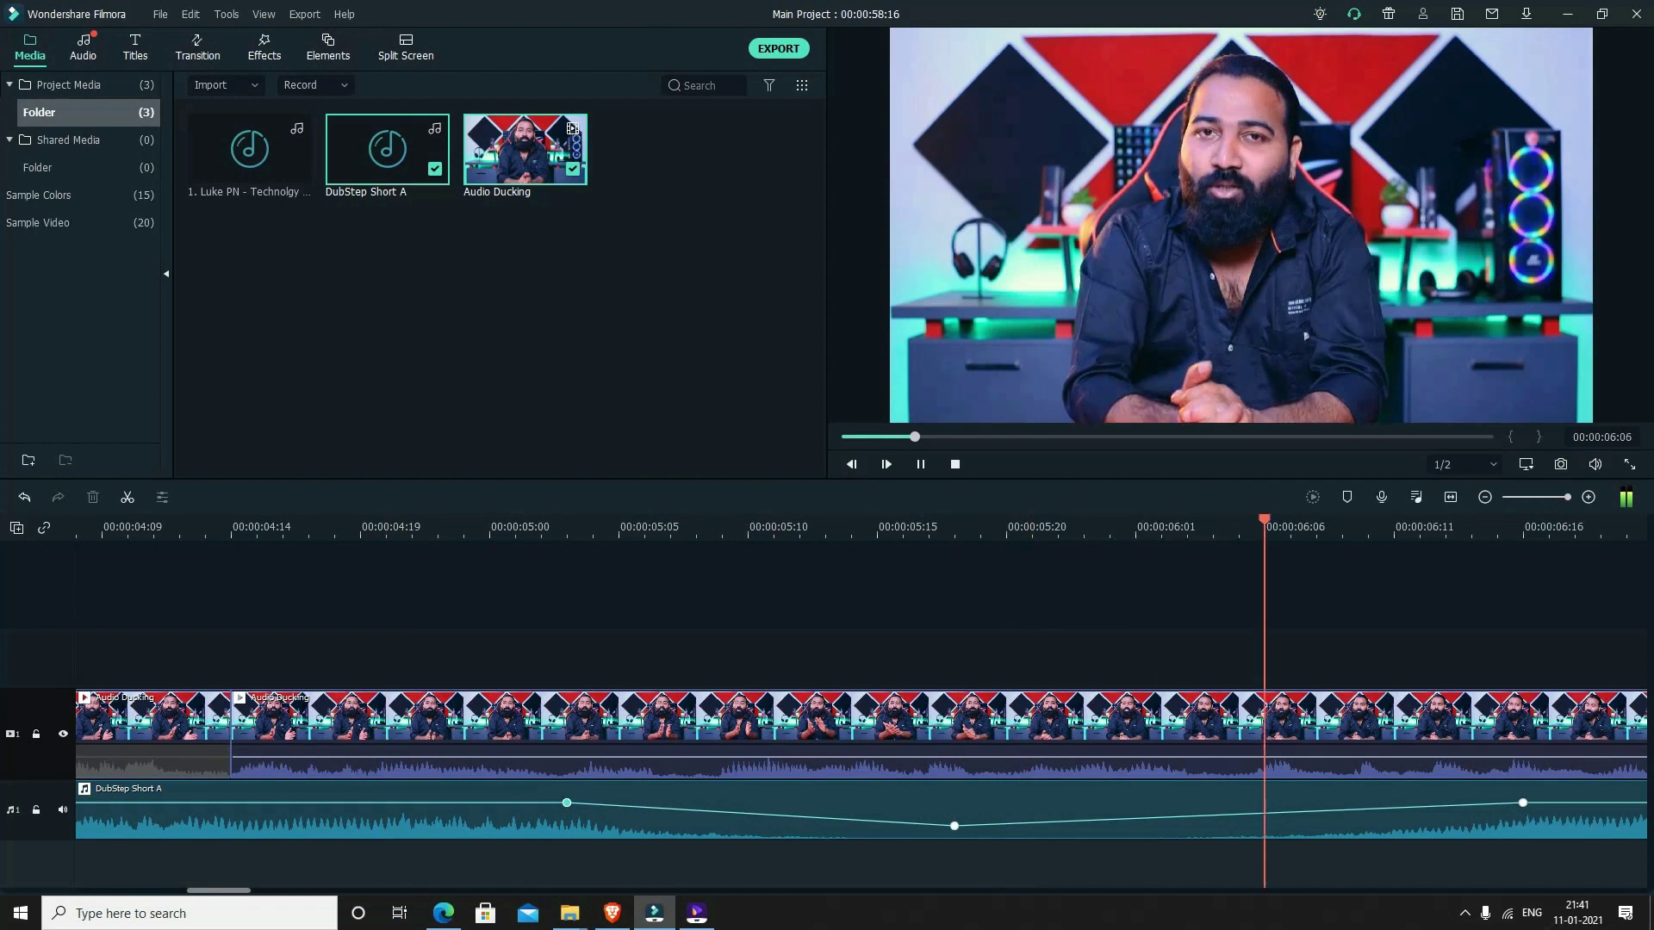
{"action": "key", "text": "space"}
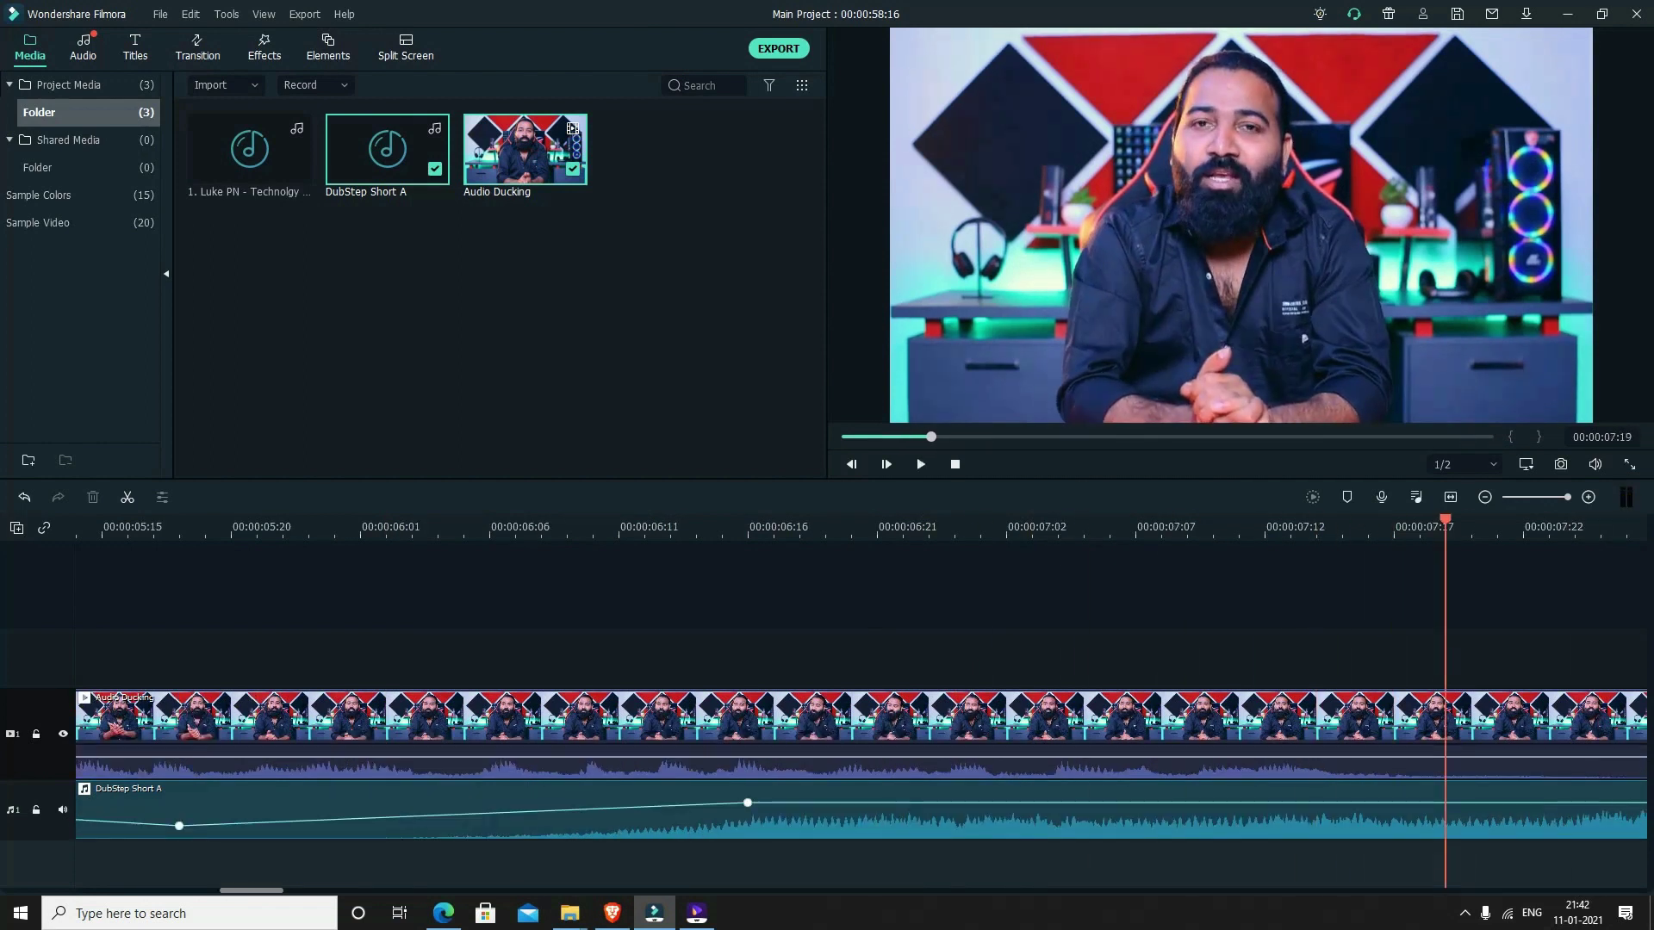